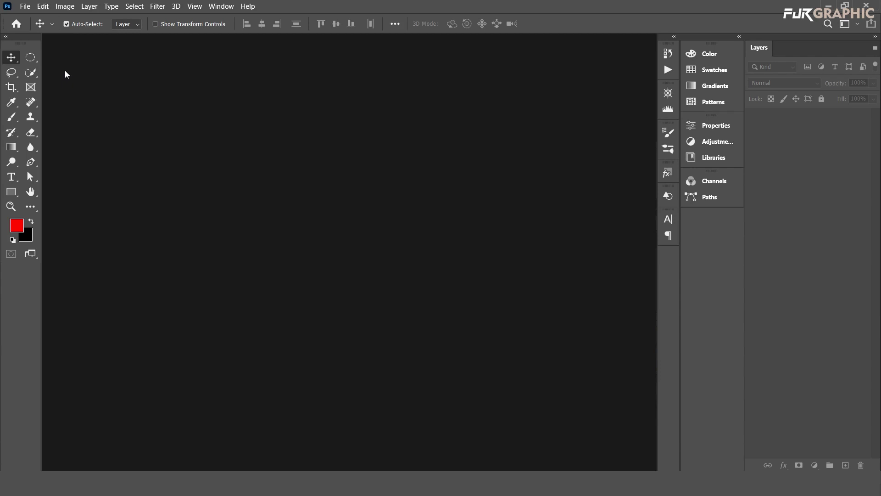
- Create a new 1920×1080 px white document and fit the whole canvas in view
{"action": "key", "text": "ctrl+n"}
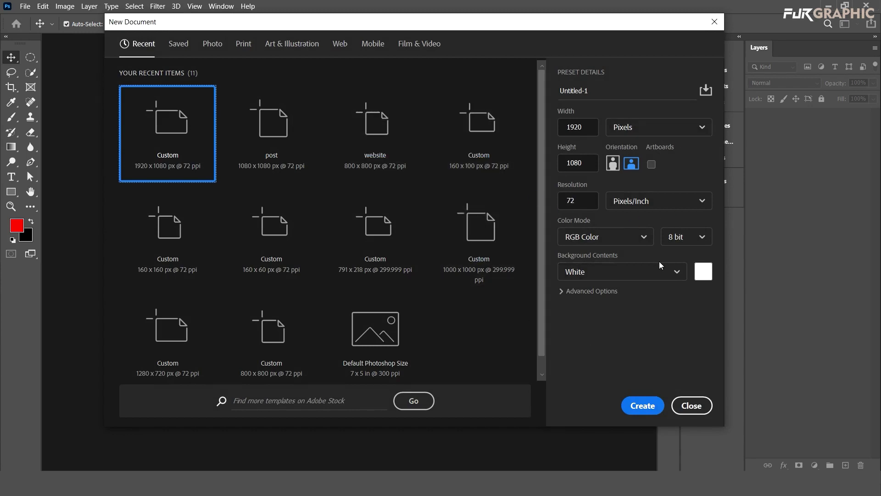
{"action": "left_click", "coordinate": [642, 405]}
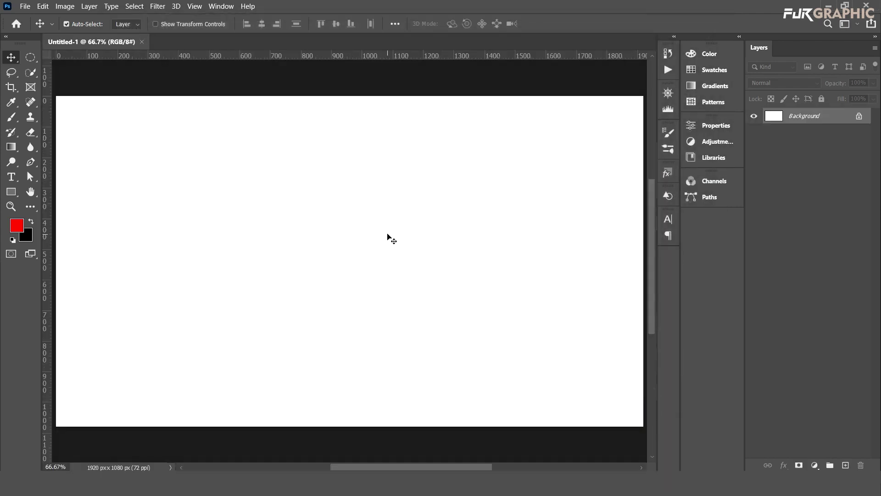
{"action": "scroll", "coordinate": [404, 223], "scroll_direction": "down", "scroll_amount": 3}
{"action": "left_click_drag", "start_coordinate": [437, 187], "coordinate": [393, 197]}
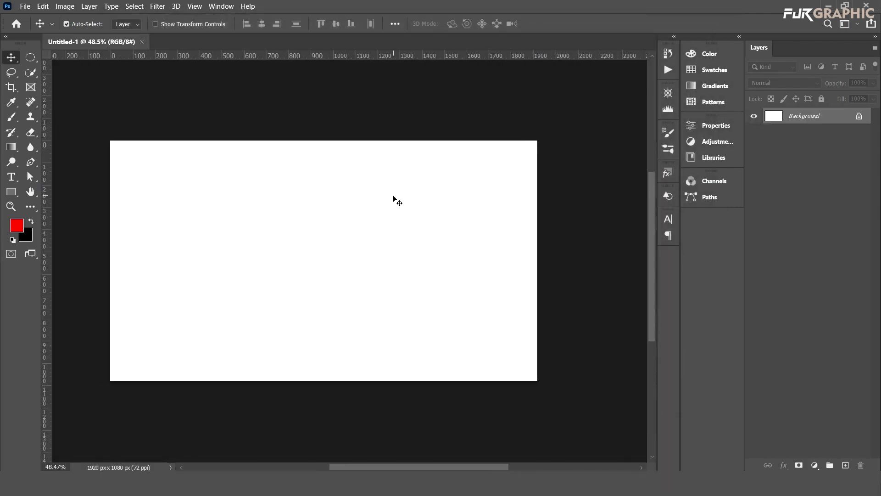
{"action": "mouse_move", "coordinate": [269, 197]}
{"action": "left_mouse_down"}
{"action": "mouse_move", "coordinate": [329, 198]}
{"action": "mouse_move", "coordinate": [332, 235]}
{"action": "mouse_move", "coordinate": [298, 189]}
{"action": "mouse_move", "coordinate": [256, 188]}
{"action": "mouse_move", "coordinate": [269, 191]}
{"action": "left_mouse_up"}
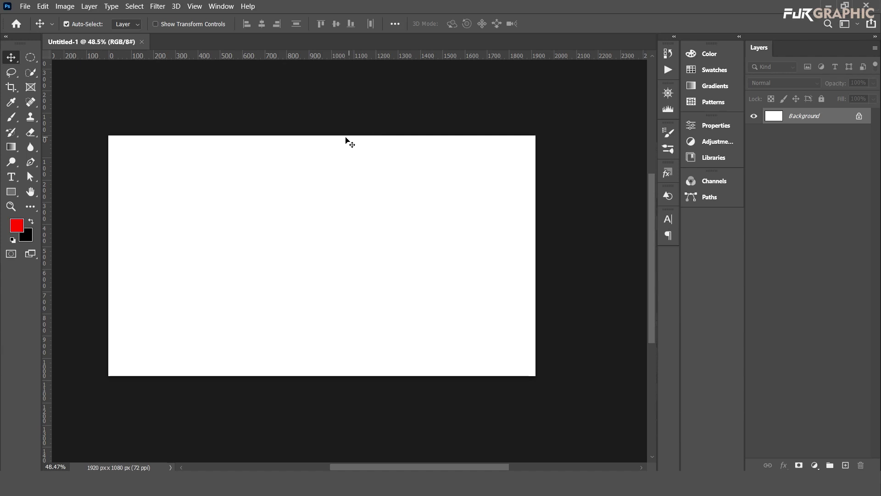
{"action": "left_click", "coordinate": [12, 54]}
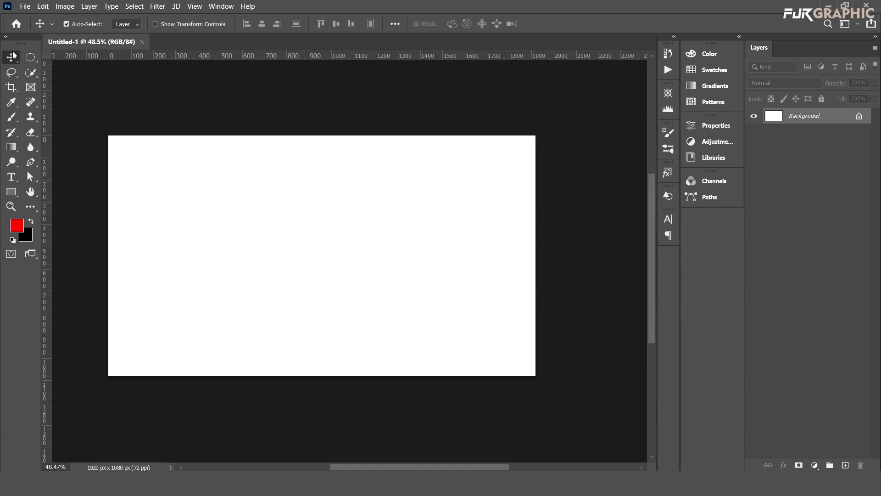
{"action": "key", "text": "b"}
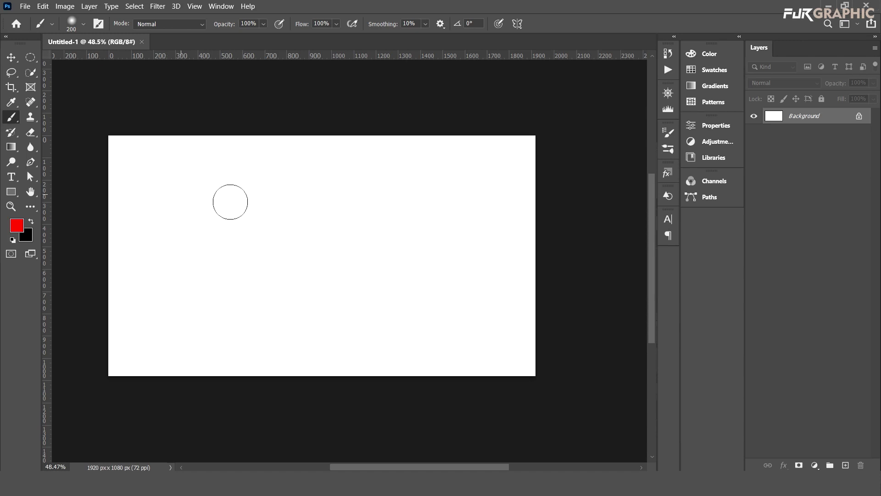
{"action": "key", "text": "bracketleft"}
{"action": "key", "text": "bracketleft"}
{"action": "left_click_drag", "start_coordinate": [192, 176], "coordinate": [354, 288]}
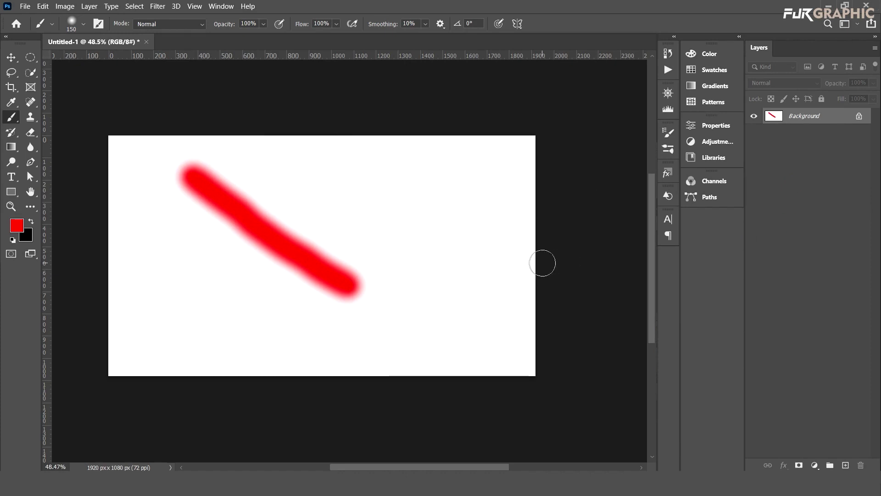
{"action": "left_click", "coordinate": [10, 59]}
{"action": "left_click_drag", "start_coordinate": [234, 202], "coordinate": [142, 226]}
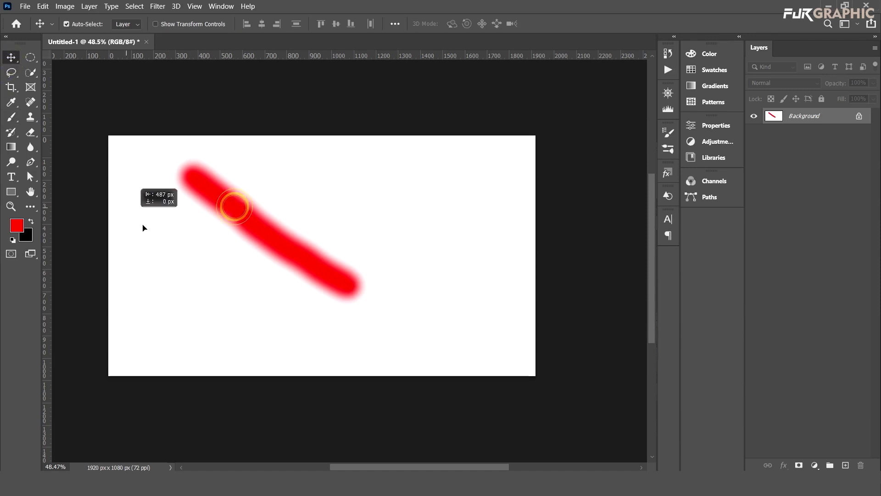
{"action": "left_click", "coordinate": [549, 222]}
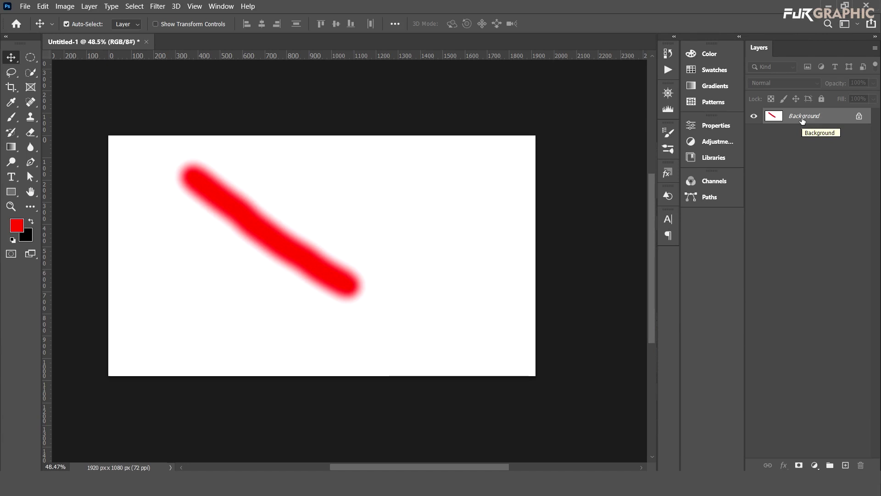
{"action": "key", "text": "ctrl+z"}
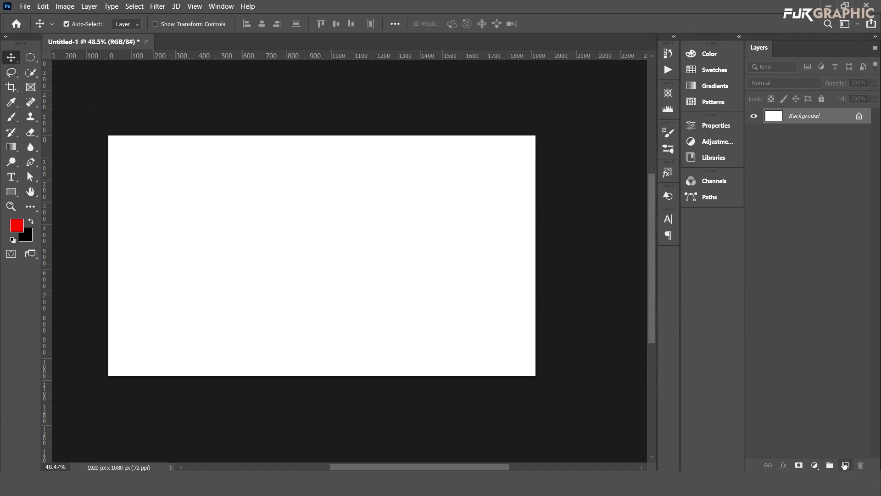
{"action": "left_click", "coordinate": [845, 464]}
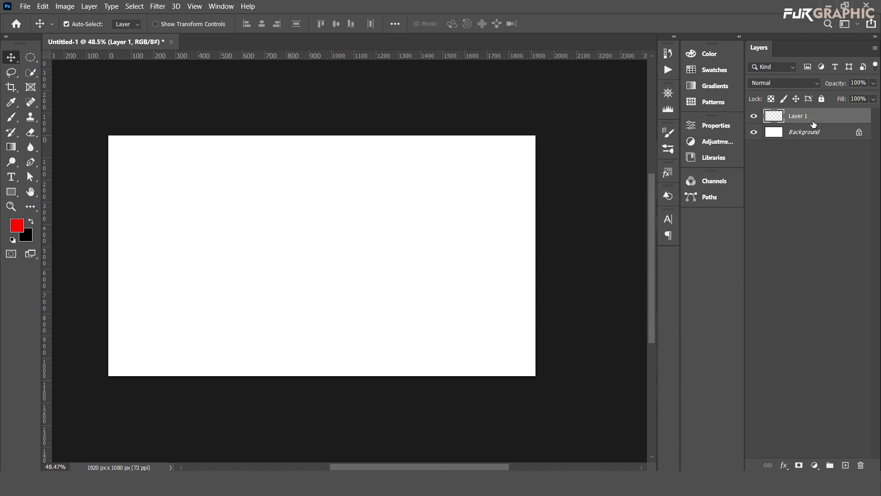
{"action": "left_click", "coordinate": [11, 117]}
{"action": "left_click", "coordinate": [209, 202]}
{"action": "left_click_drag", "start_coordinate": [209, 201], "coordinate": [418, 297]}
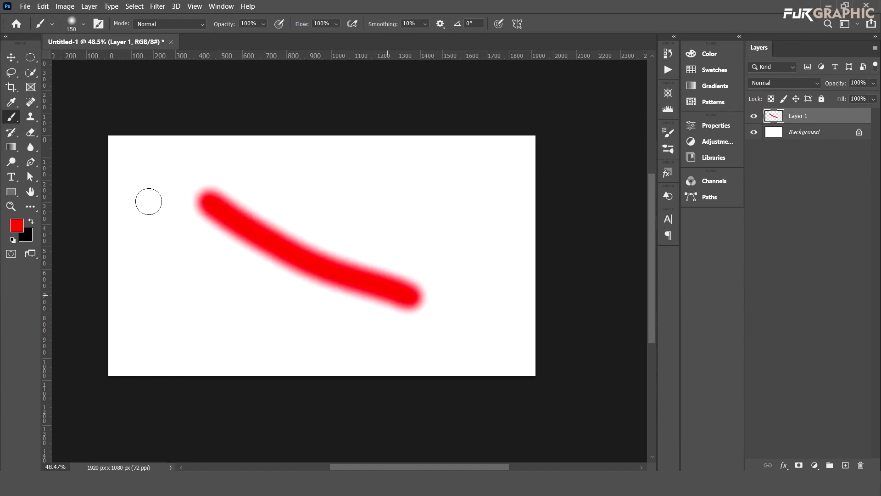
{"action": "left_click", "coordinate": [13, 60]}
{"action": "mouse_move", "coordinate": [278, 243]}
{"action": "left_mouse_down"}
{"action": "mouse_move", "coordinate": [291, 295]}
{"action": "mouse_move", "coordinate": [339, 202]}
{"action": "left_mouse_up"}
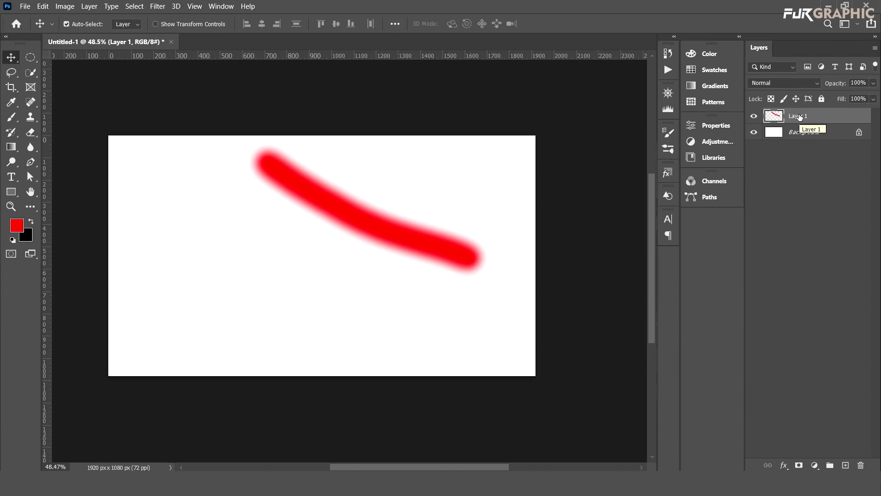
{"action": "left_click_drag", "start_coordinate": [295, 177], "coordinate": [238, 208]}
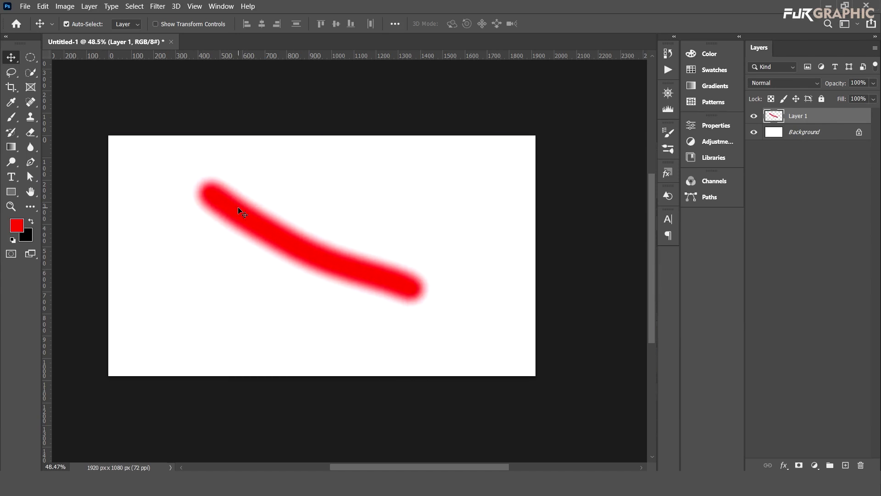
{"action": "key", "text": "Delete"}
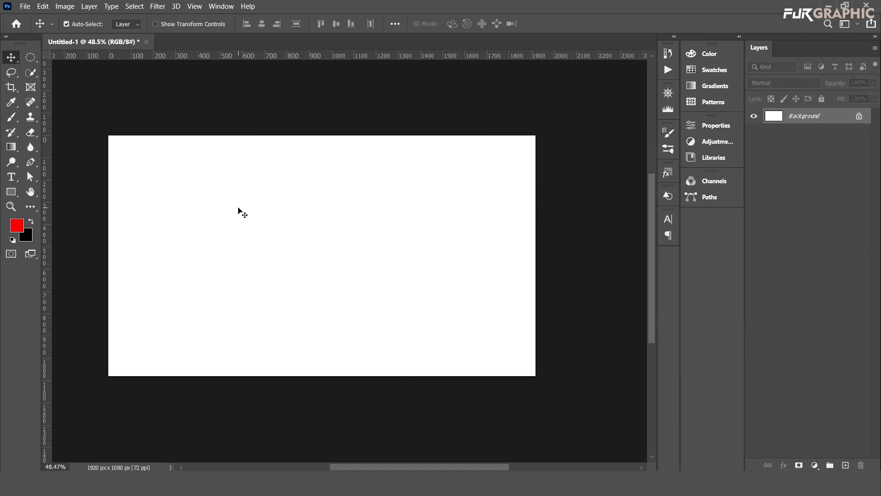
{"action": "left_click", "coordinate": [12, 117]}
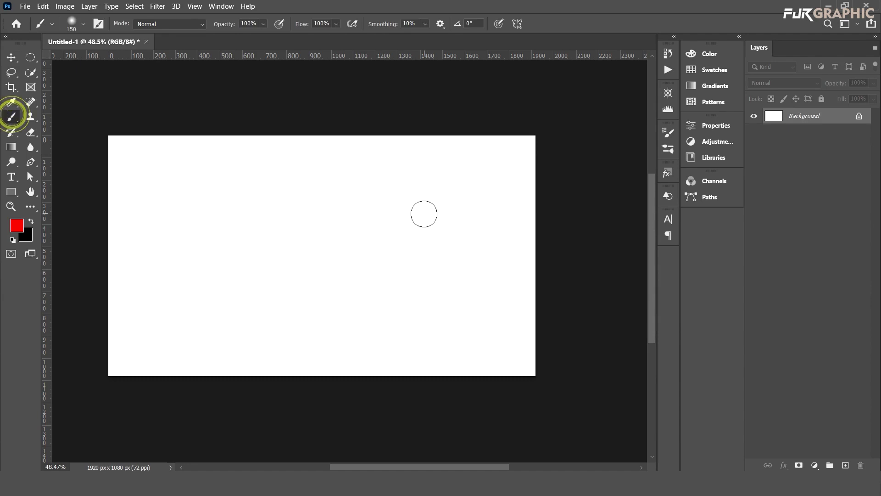
{"action": "left_click_drag", "start_coordinate": [471, 171], "coordinate": [225, 273]}
{"action": "left_click_drag", "start_coordinate": [140, 166], "coordinate": [406, 323]}
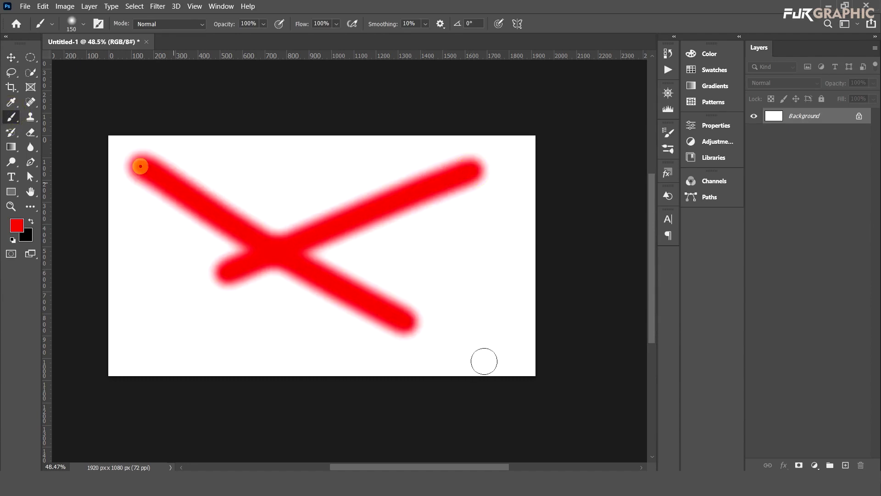
{"action": "left_click_drag", "start_coordinate": [220, 339], "coordinate": [332, 128]}
{"action": "left_click_drag", "start_coordinate": [508, 181], "coordinate": [207, 289]}
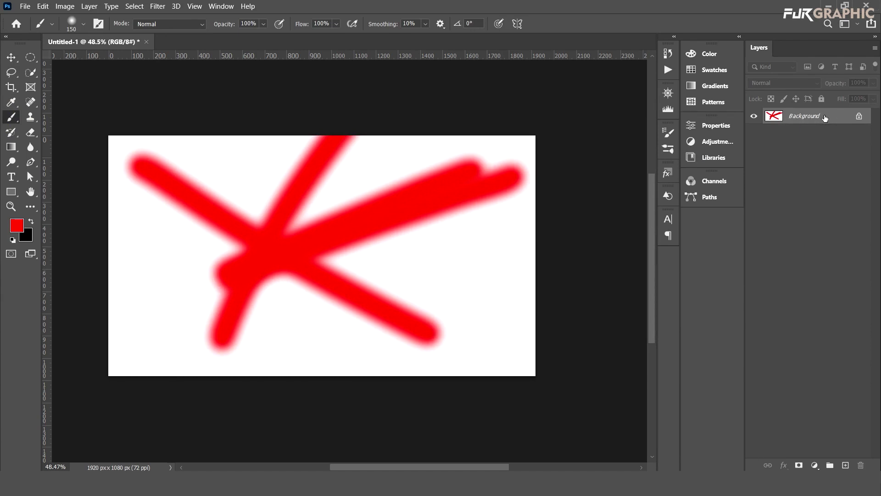
{"action": "left_click", "coordinate": [11, 57]}
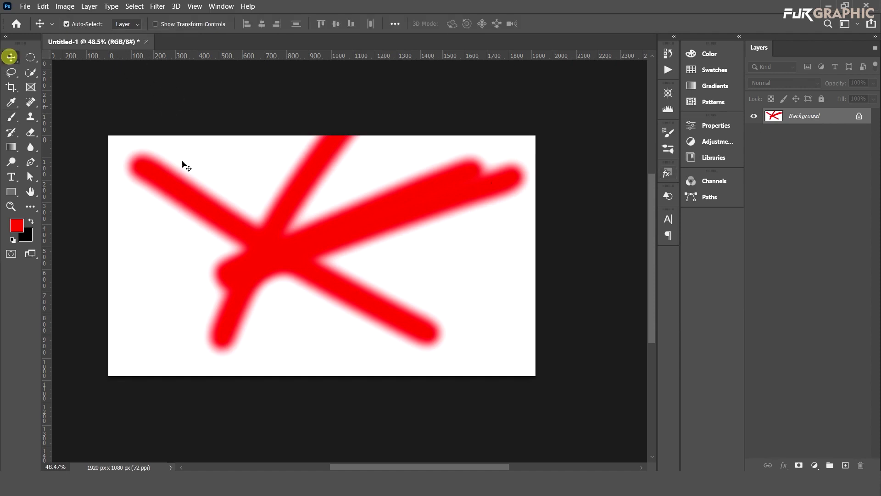
{"action": "left_click", "coordinate": [216, 232]}
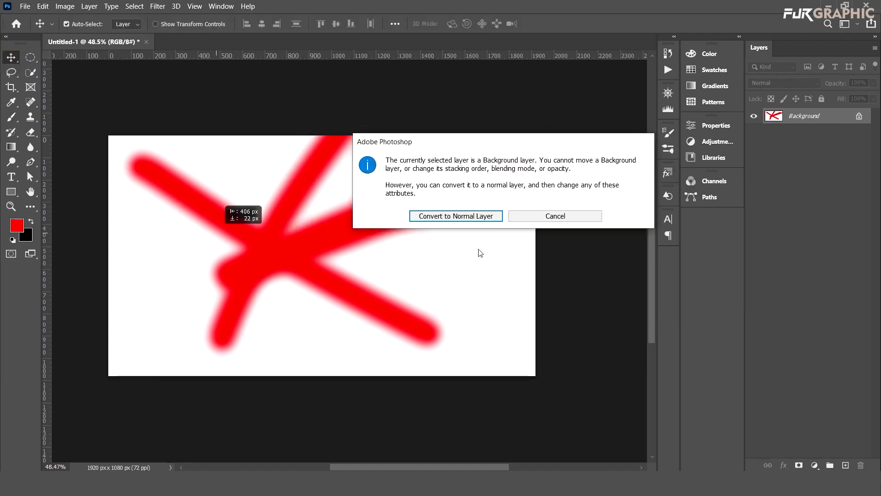
{"action": "left_click", "coordinate": [557, 216]}
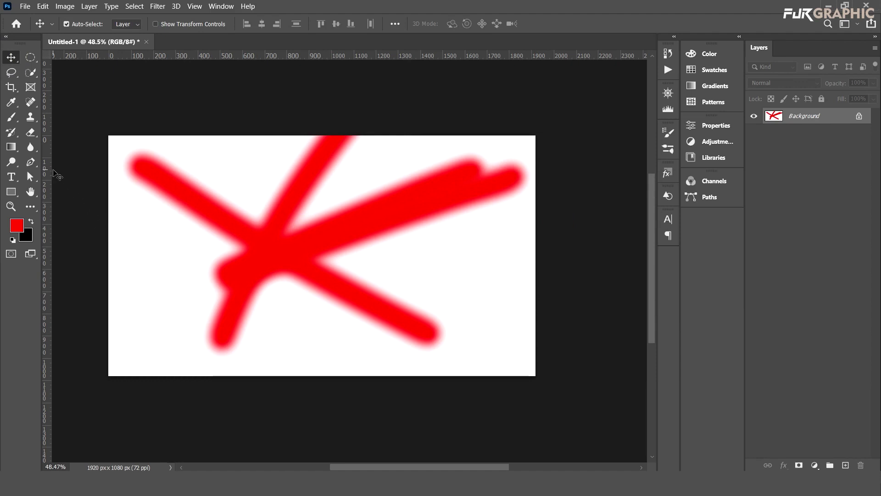
{"action": "key", "text": "ctrl+a"}
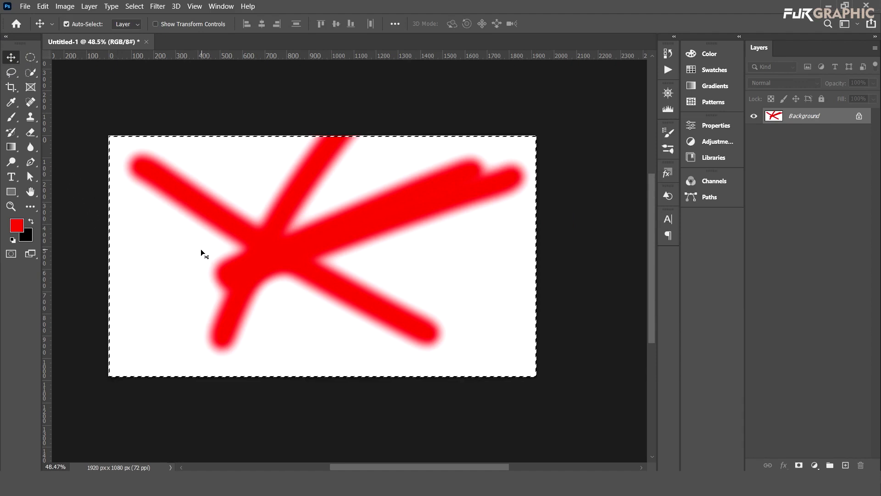
{"action": "key", "text": "shift+F5"}
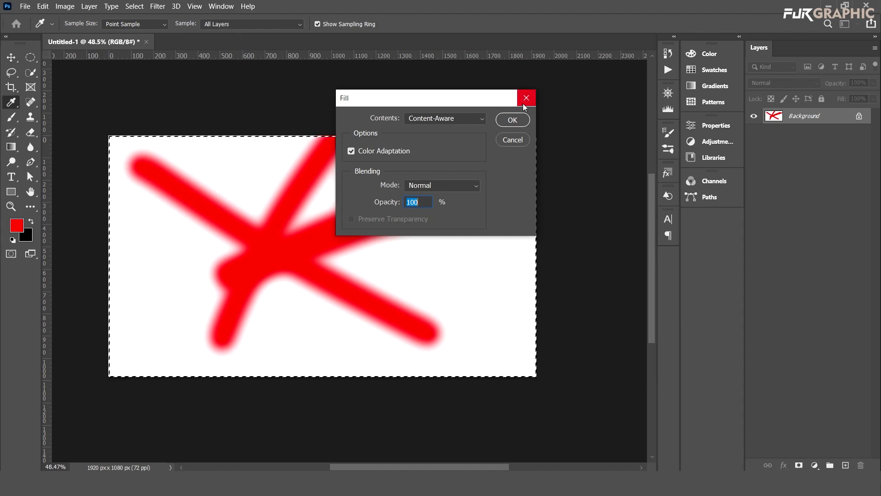
{"action": "left_click", "coordinate": [522, 102]}
{"action": "key", "text": "ctrl"}
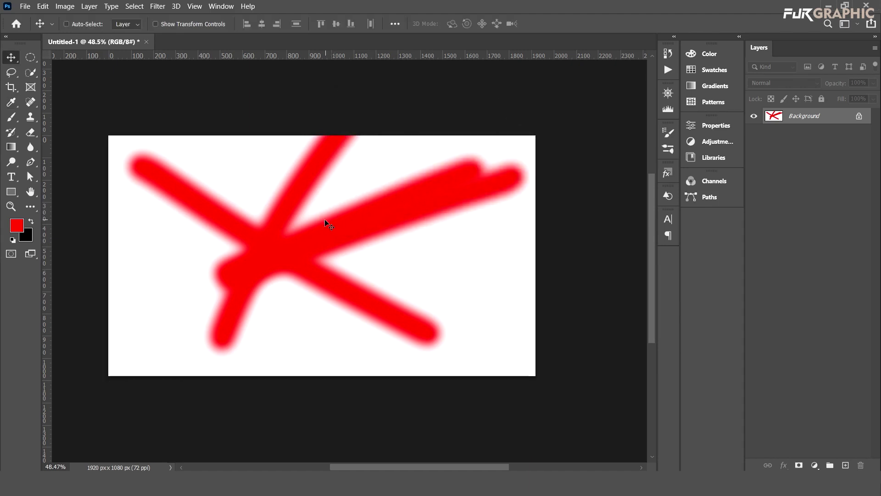
{"action": "key", "text": "ctrl+z"}
{"action": "key", "text": "ctrl+z"}
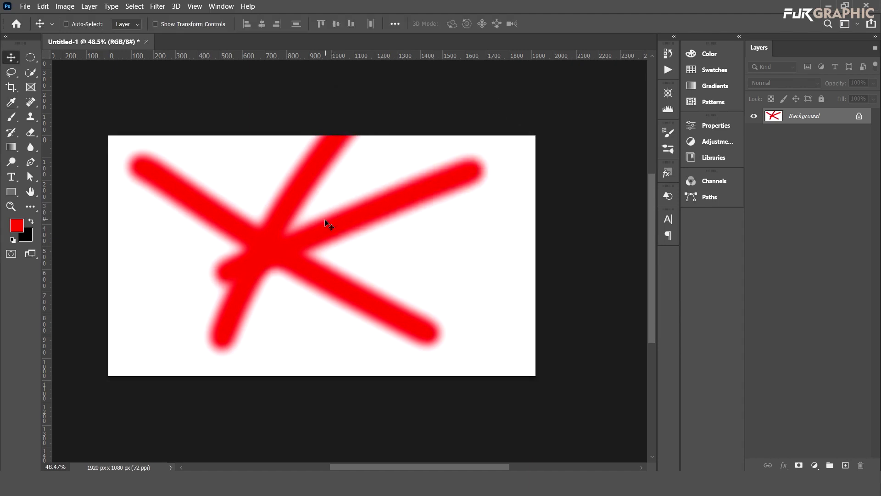
{"action": "key", "text": "ctrl+z"}
{"action": "key", "text": "ctrl+z"}
{"action": "key", "text": "ctrl+z"}
{"action": "key", "text": "ctrl+z"}
- Undo the last red stroke, add a new Layer 1 above Background, and pick the Brush
{"action": "left_click", "coordinate": [134, 102]}
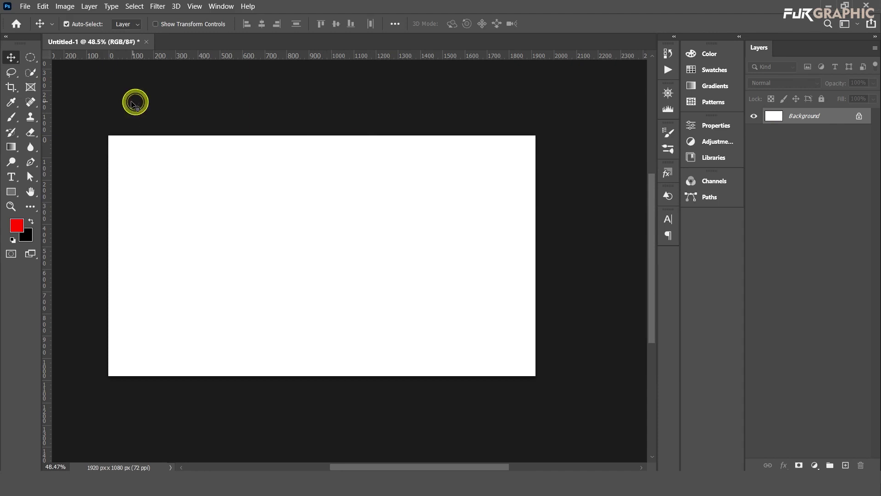
{"action": "left_click", "coordinate": [845, 465]}
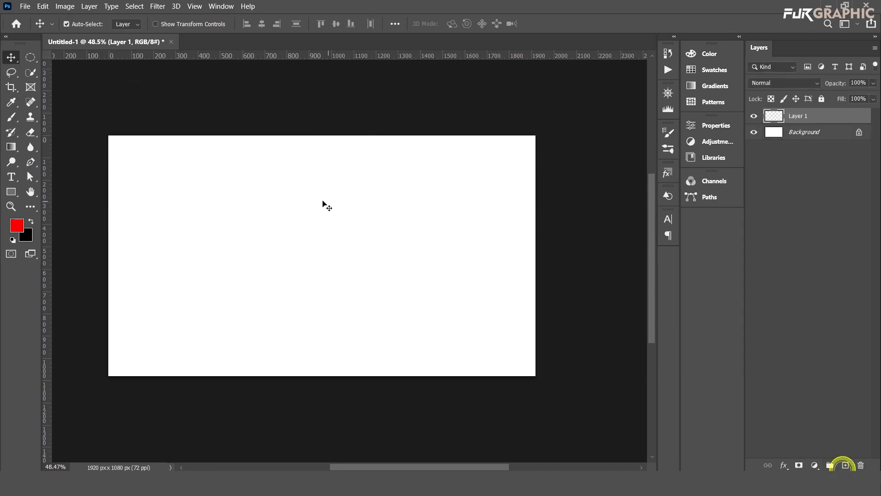
{"action": "left_click", "coordinate": [11, 117]}
- Paint red diagonal, arc, vertical and straight strokes across Layer 1
{"action": "left_click", "coordinate": [206, 175]}
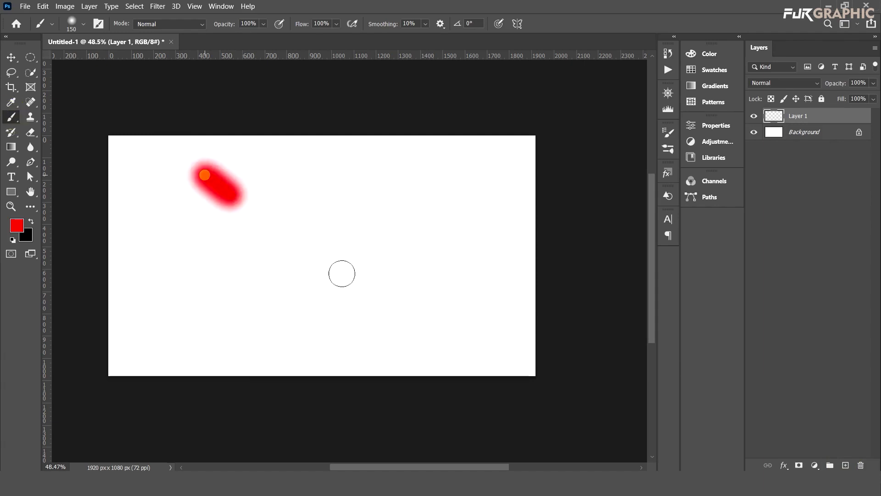
{"action": "left_click", "coordinate": [363, 284], "text": "shift"}
{"action": "left_click", "coordinate": [277, 278], "text": "shift"}
{"action": "left_click_drag", "start_coordinate": [138, 227], "coordinate": [480, 212]}
{"action": "left_click_drag", "start_coordinate": [371, 362], "coordinate": [429, 137]}
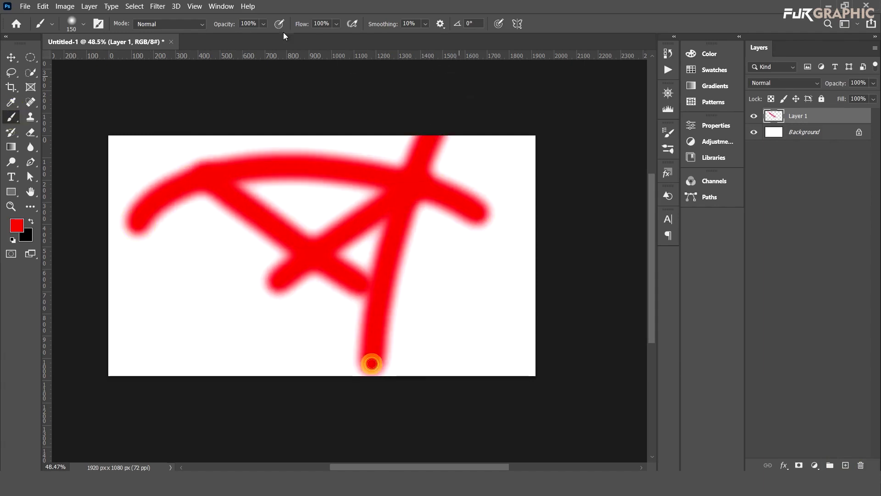
{"action": "left_click", "coordinate": [78, 222]}
{"action": "left_click", "coordinate": [577, 293], "text": "shift"}
{"action": "left_click", "coordinate": [574, 186]}
{"action": "left_click", "coordinate": [257, 342], "text": "shift"}
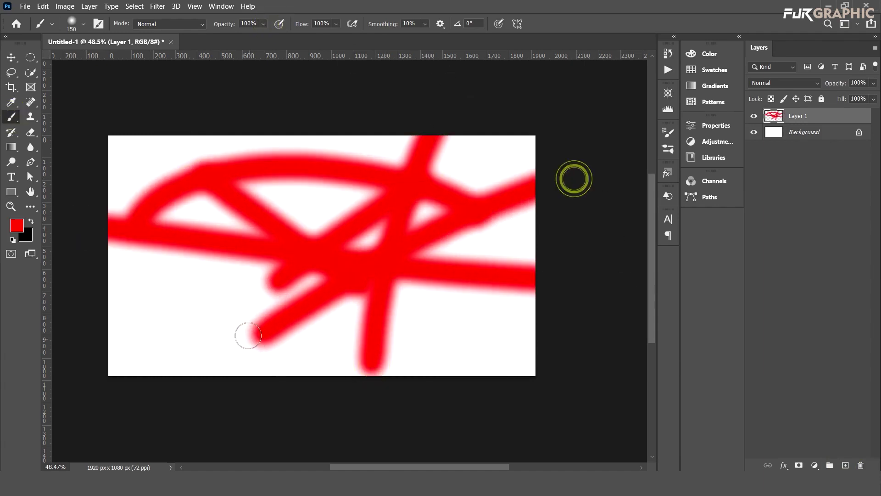
- Reposition Layer 1's red strokes with the Move tool, settling slightly left
{"action": "left_click", "coordinate": [11, 57]}
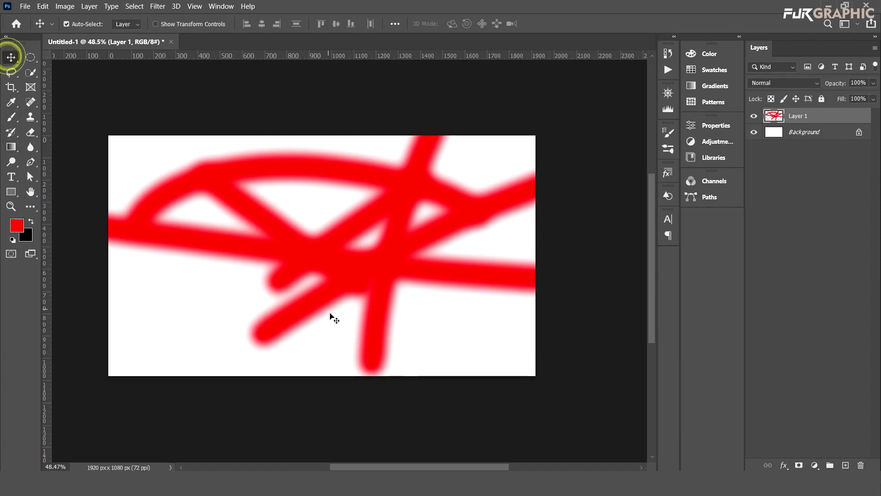
{"action": "left_click_drag", "start_coordinate": [383, 264], "coordinate": [216, 193]}
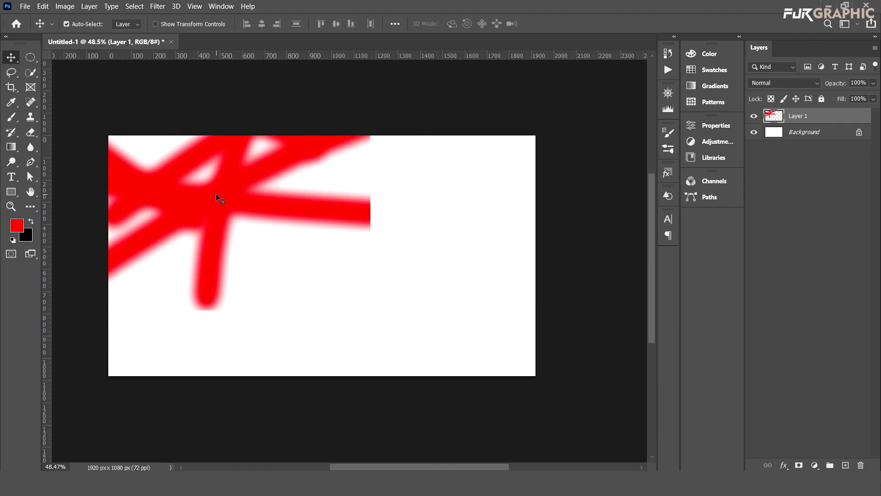
{"action": "mouse_move", "coordinate": [226, 178]}
{"action": "left_mouse_down"}
{"action": "mouse_move", "coordinate": [492, 207]}
{"action": "mouse_move", "coordinate": [334, 246]}
{"action": "mouse_move", "coordinate": [373, 237]}
{"action": "left_mouse_up"}
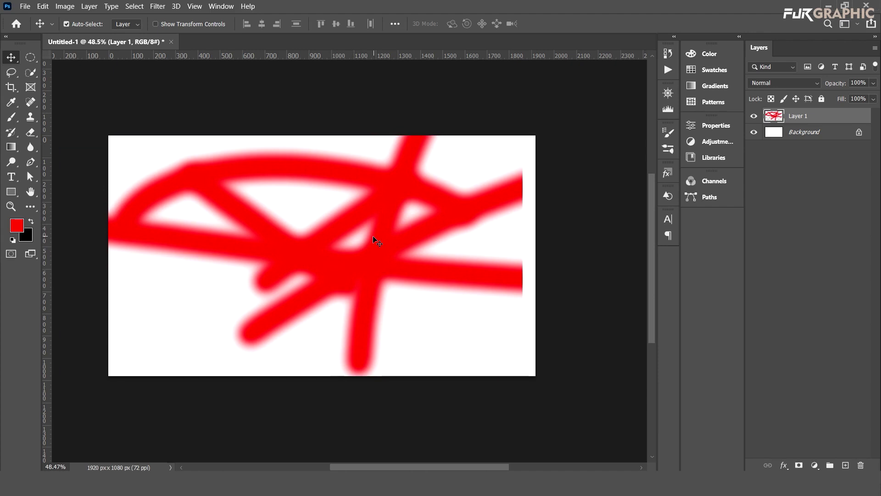
- Scale Layer 1's red strokes to about 80% with Free Transform and shift them about 80 px left
{"action": "key", "text": "ctrl"}
{"action": "key", "text": "ctrl+t"}
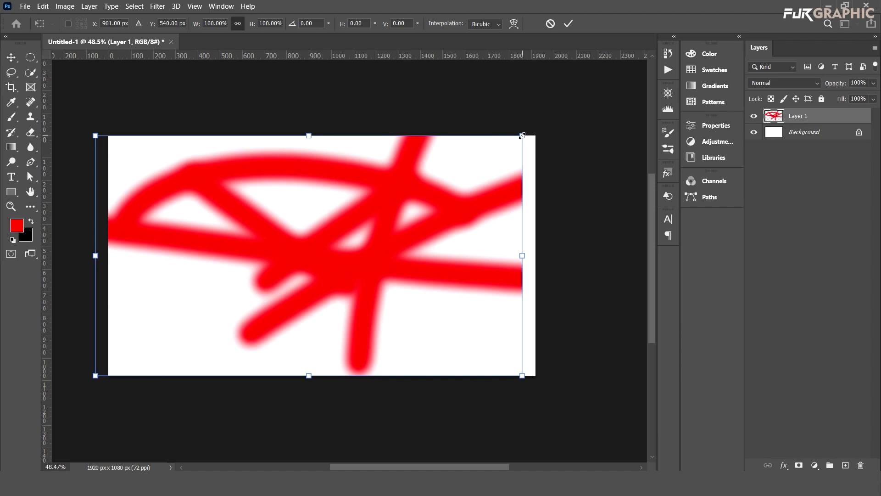
{"action": "mouse_move", "coordinate": [522, 136]}
{"action": "left_mouse_down"}
{"action": "mouse_move", "coordinate": [441, 197]}
{"action": "mouse_move", "coordinate": [286, 277]}
{"action": "mouse_move", "coordinate": [609, 107]}
{"action": "mouse_move", "coordinate": [450, 209]}
{"action": "left_mouse_up"}
{"action": "key", "text": "Return"}
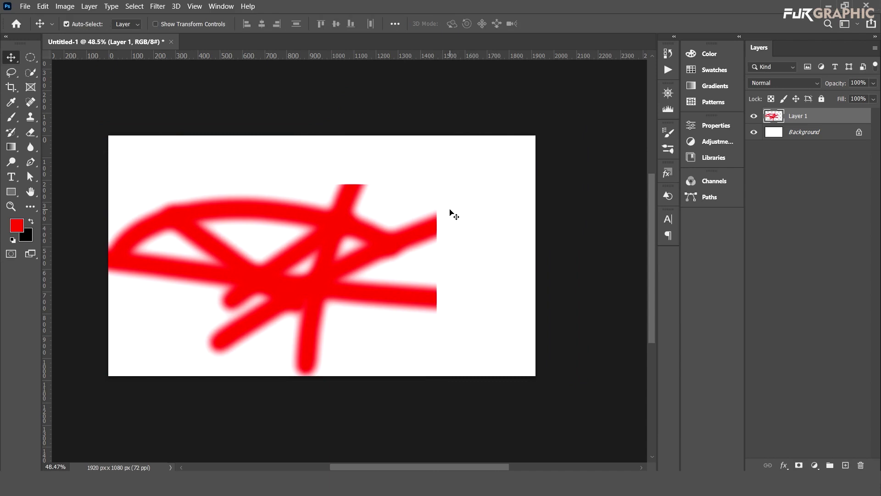
{"action": "left_click_drag", "start_coordinate": [324, 225], "coordinate": [388, 200]}
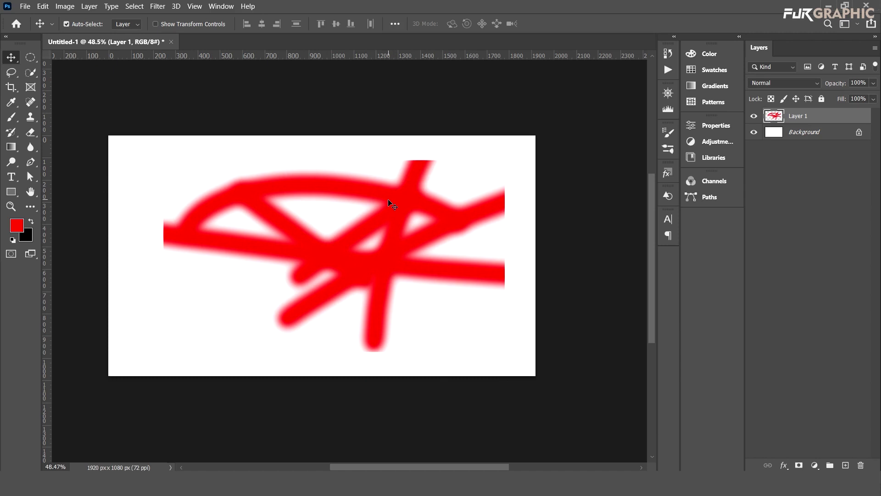
{"action": "left_click_drag", "start_coordinate": [388, 200], "coordinate": [345, 206]}
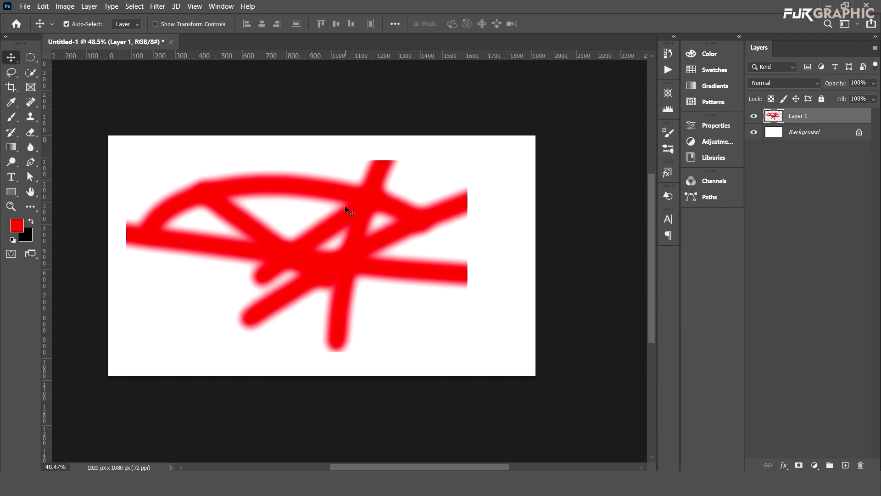
- Select all, delete Layer 1's red strokes, and deselect
{"action": "left_click", "coordinate": [356, 194]}
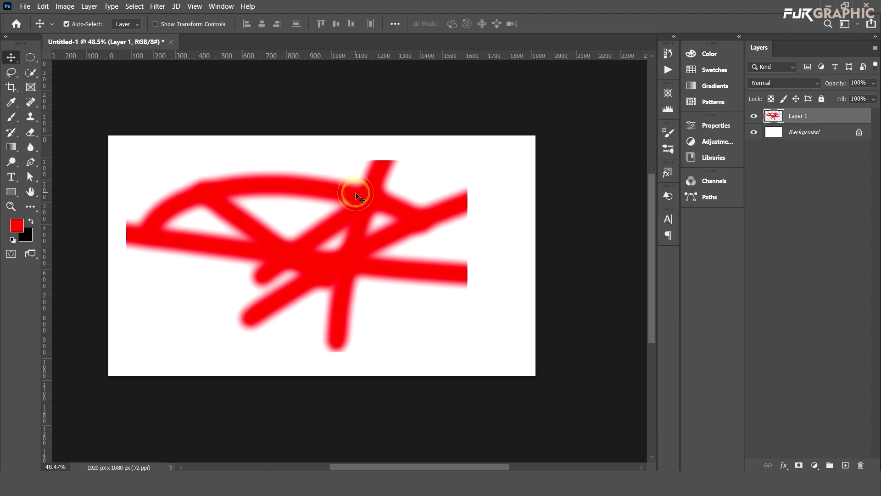
{"action": "key", "text": "ctrl+a"}
{"action": "key", "text": "Delete"}
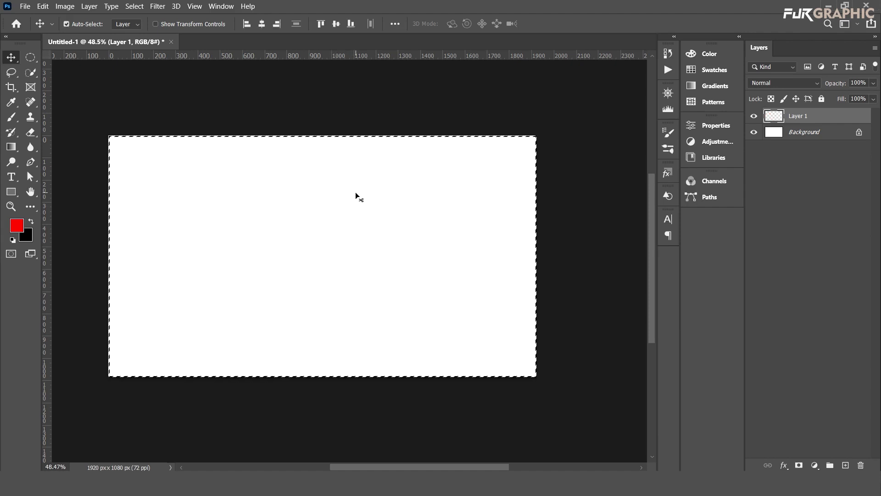
{"action": "key", "text": "ctrl+d"}
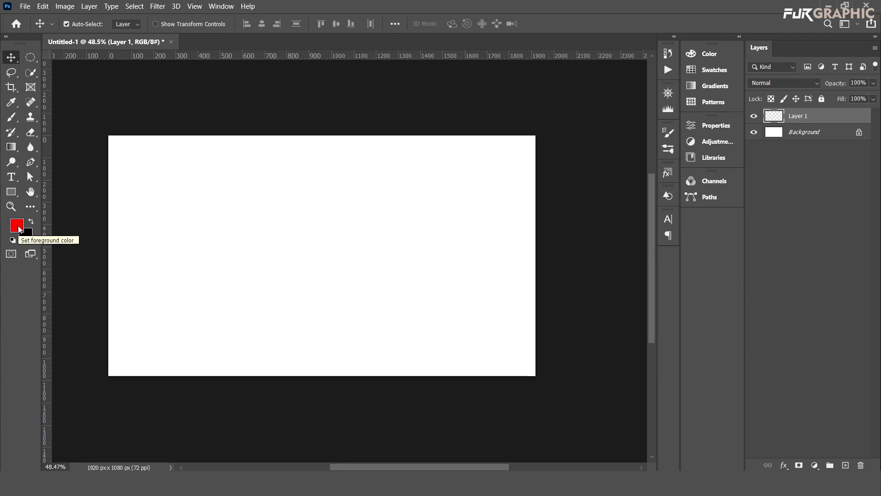
{"action": "left_click", "coordinate": [19, 229]}
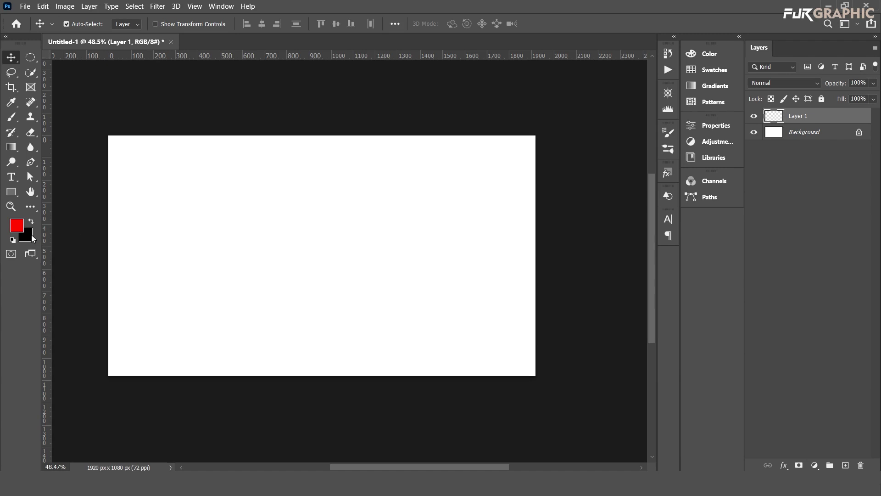
{"action": "left_click", "coordinate": [33, 238]}
{"action": "left_click", "coordinate": [33, 239]}
{"action": "left_click", "coordinate": [21, 228]}
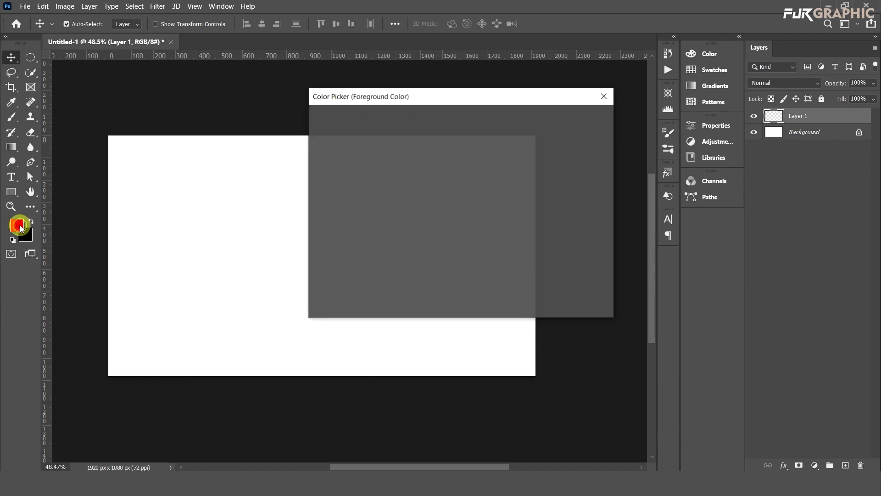
{"action": "mouse_move", "coordinate": [508, 99]}
{"action": "left_mouse_down"}
{"action": "mouse_move", "coordinate": [456, 133]}
{"action": "mouse_move", "coordinate": [449, 114]}
{"action": "left_mouse_up"}
{"action": "left_click", "coordinate": [358, 164]}
{"action": "left_click", "coordinate": [353, 275]}
{"action": "left_click", "coordinate": [312, 248]}
{"action": "left_click", "coordinate": [365, 151]}
{"action": "mouse_move", "coordinate": [414, 214]}
{"action": "left_mouse_down"}
{"action": "mouse_move", "coordinate": [423, 151]}
{"action": "mouse_move", "coordinate": [406, 262]}
{"action": "mouse_move", "coordinate": [430, 134]}
{"action": "left_mouse_up"}
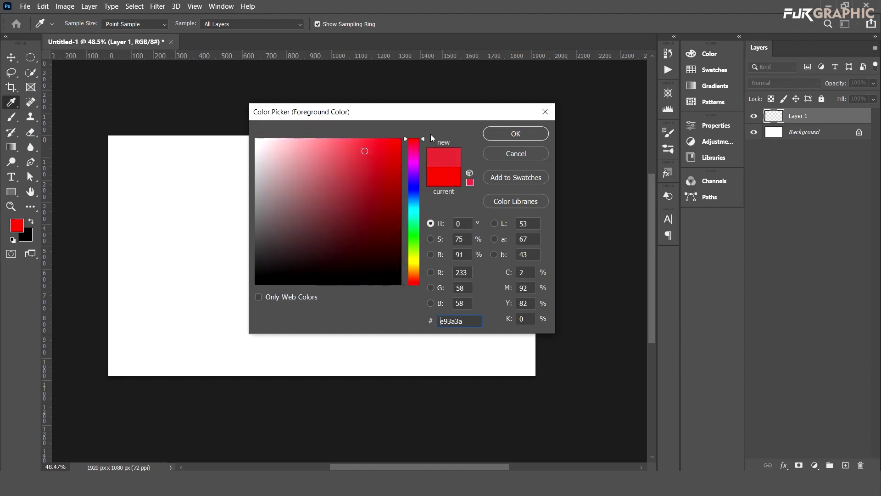
{"action": "left_click", "coordinate": [395, 143]}
{"action": "left_click", "coordinate": [515, 134]}
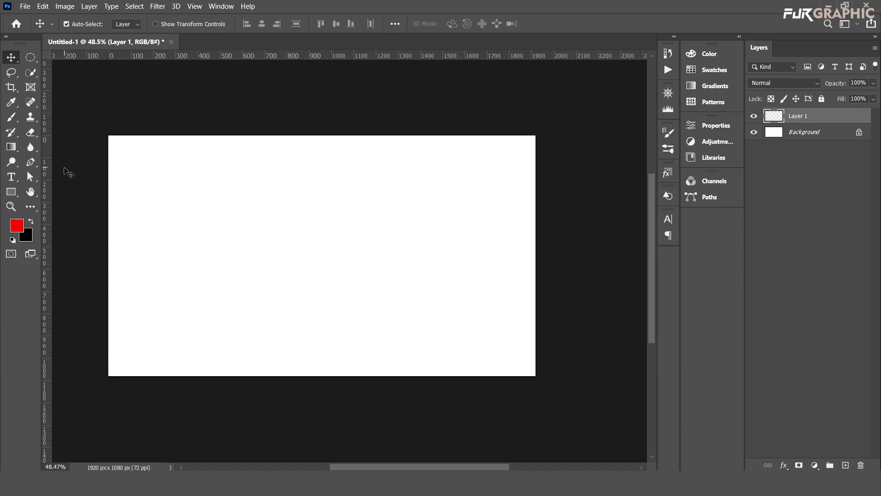
- Choose the Rectangular Marquee tool and select a rectangle in the middle of the canvas
{"action": "left_click", "coordinate": [30, 57]}
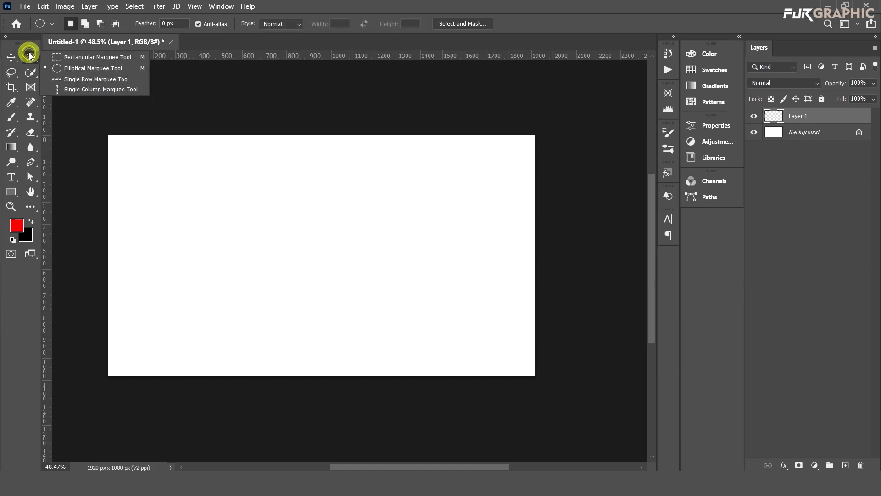
{"action": "left_click", "coordinate": [68, 56]}
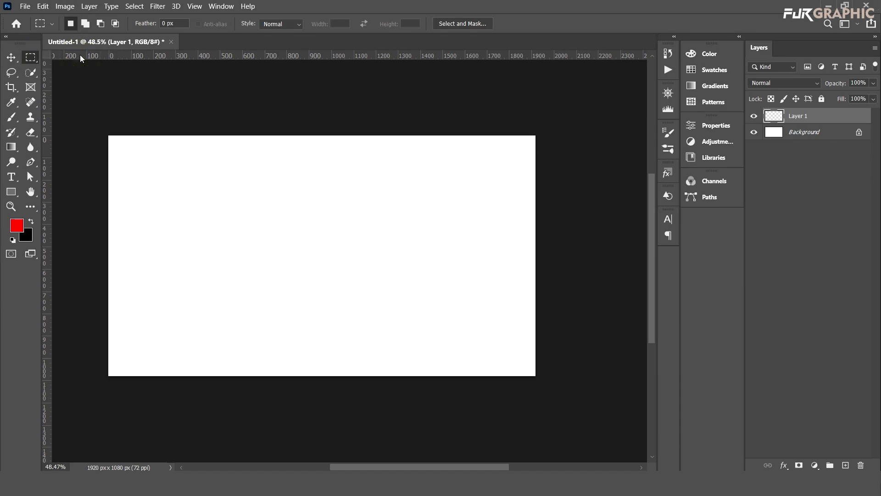
{"action": "left_click", "coordinate": [30, 57]}
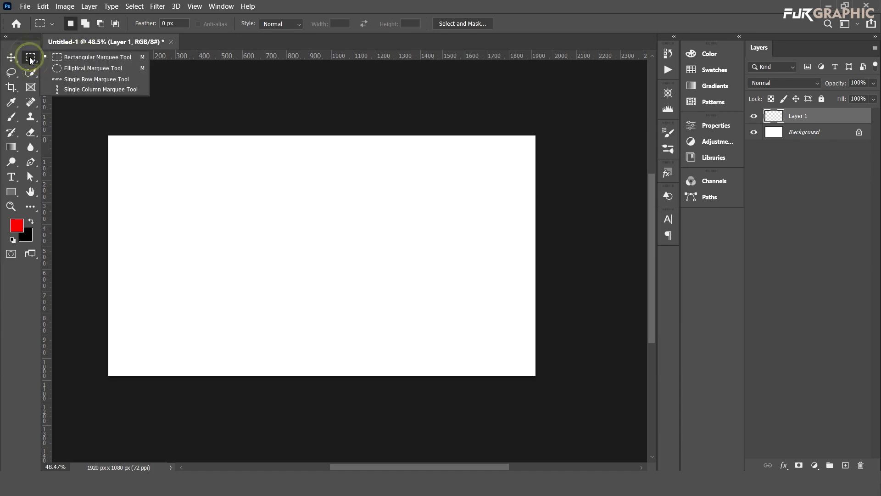
{"action": "left_click", "coordinate": [97, 57]}
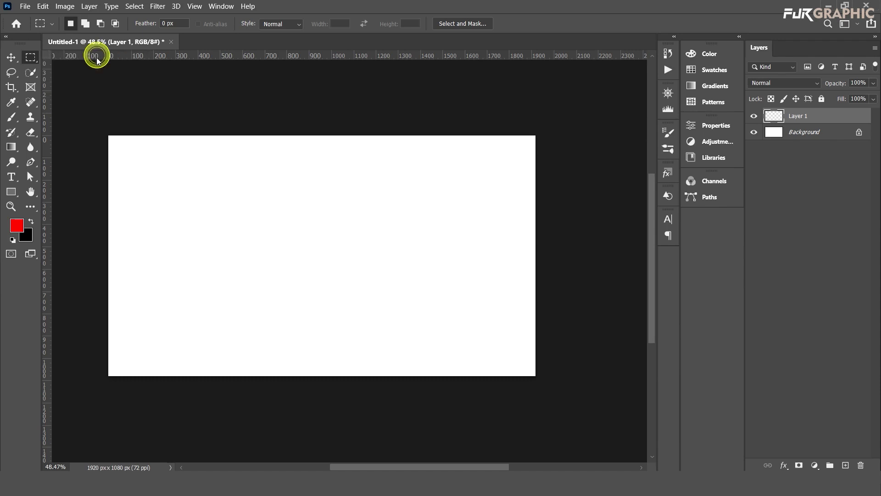
{"action": "left_click_drag", "start_coordinate": [192, 159], "coordinate": [452, 322]}
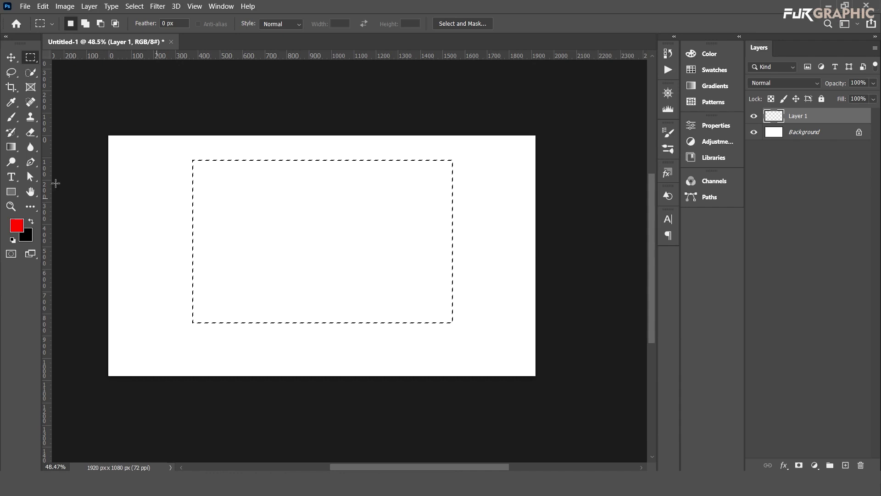
- Brush overlapping red diagonal, X and horizontal strokes until the rectangular selection is filled
{"action": "left_click", "coordinate": [12, 118]}
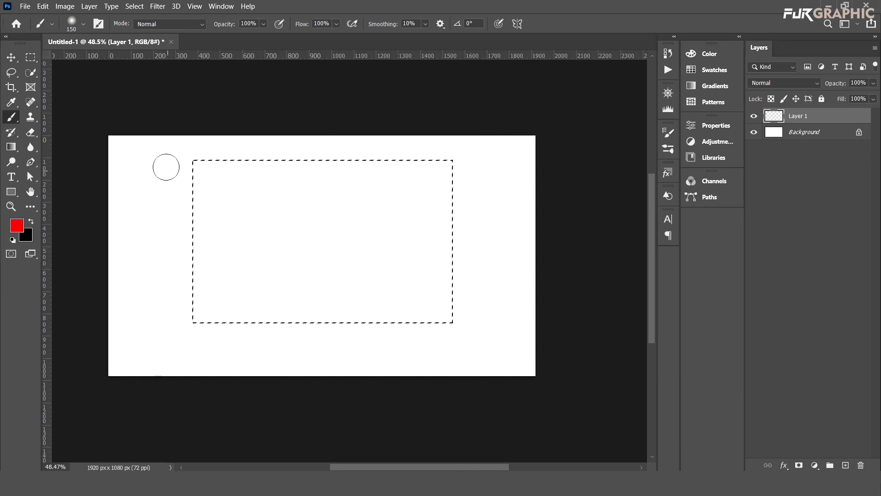
{"action": "left_click_drag", "start_coordinate": [181, 160], "coordinate": [453, 340]}
{"action": "mouse_move", "coordinate": [493, 189]}
{"action": "left_mouse_down"}
{"action": "mouse_move", "coordinate": [271, 270]}
{"action": "mouse_move", "coordinate": [161, 285]}
{"action": "left_mouse_up"}
{"action": "mouse_move", "coordinate": [173, 167]}
{"action": "left_mouse_down"}
{"action": "mouse_move", "coordinate": [289, 232]}
{"action": "mouse_move", "coordinate": [464, 291]}
{"action": "left_mouse_up"}
{"action": "left_click_drag", "start_coordinate": [472, 151], "coordinate": [193, 307]}
{"action": "left_click_drag", "start_coordinate": [131, 211], "coordinate": [128, 229]}
{"action": "left_click_drag", "start_coordinate": [132, 167], "coordinate": [139, 282]}
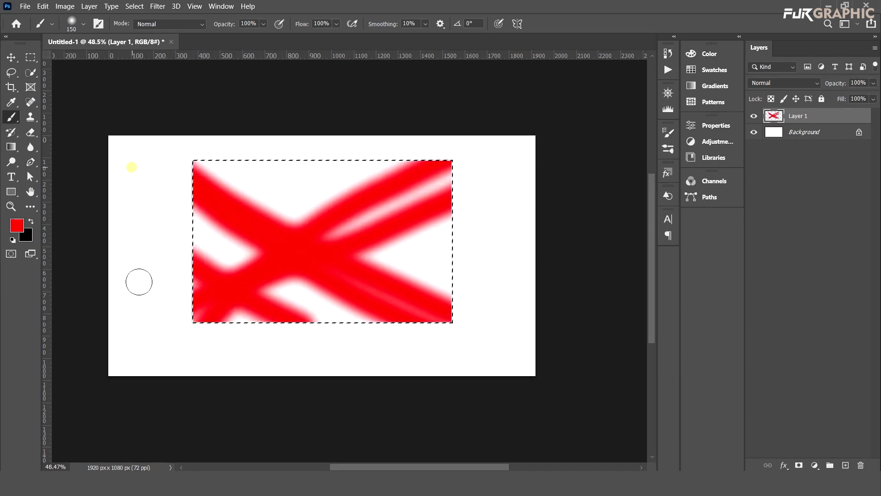
{"action": "left_click_drag", "start_coordinate": [532, 233], "coordinate": [207, 252]}
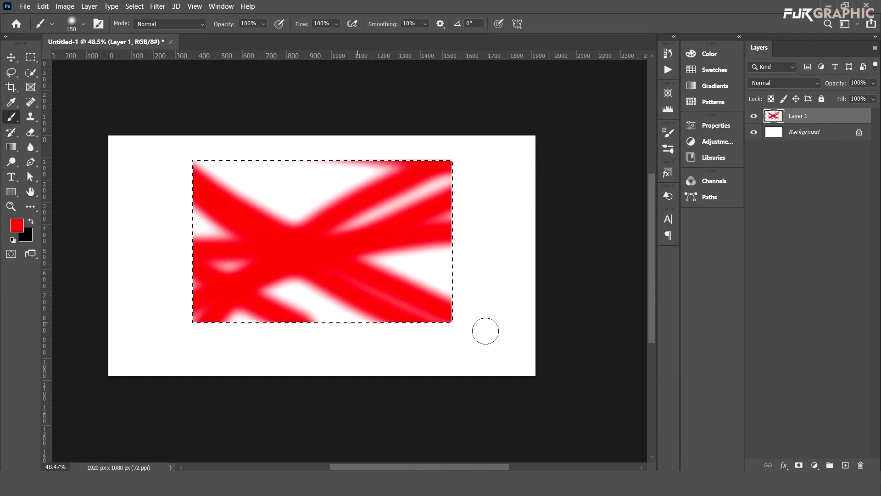
{"action": "left_click_drag", "start_coordinate": [485, 331], "coordinate": [527, 333]}
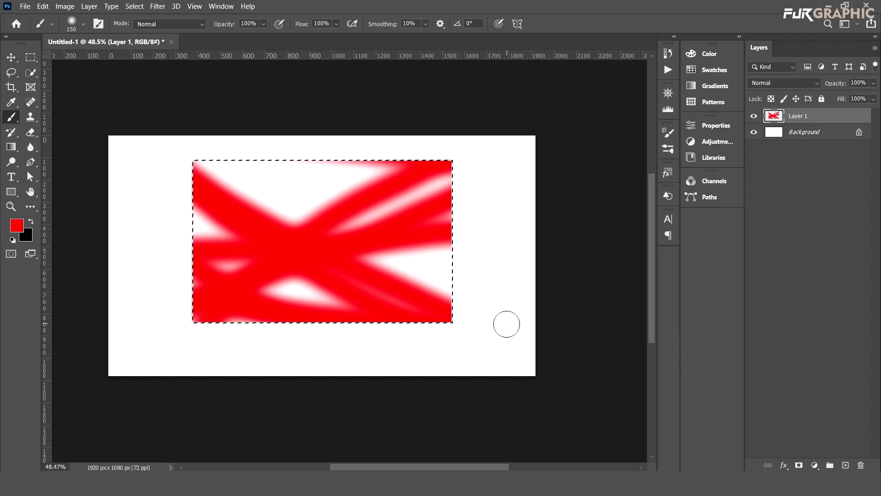
- Toggle the rectangular selection off and back on via shortcuts and the Select menu
{"action": "key", "text": "ctrl+d"}
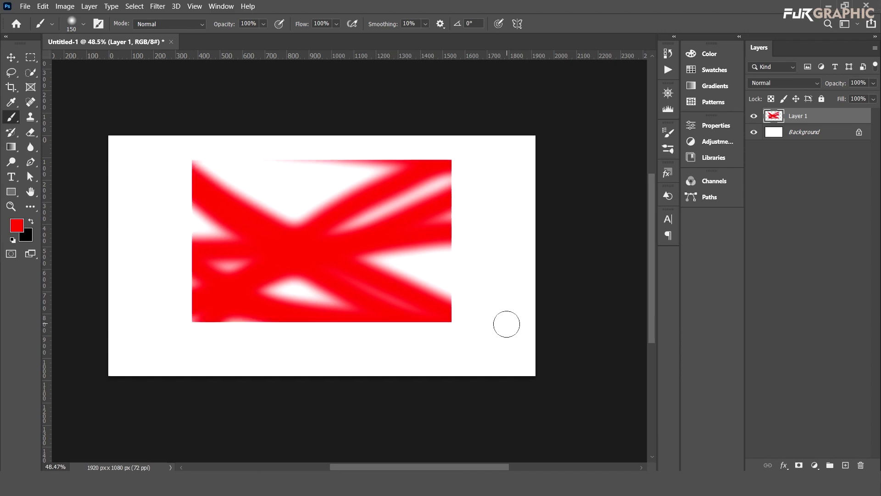
{"action": "key", "text": "ctrl+shift+d"}
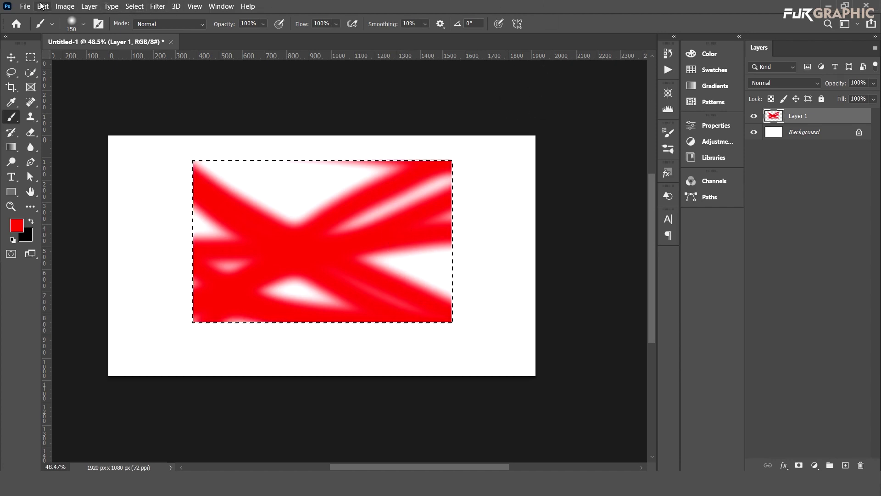
{"action": "left_click", "coordinate": [135, 6]}
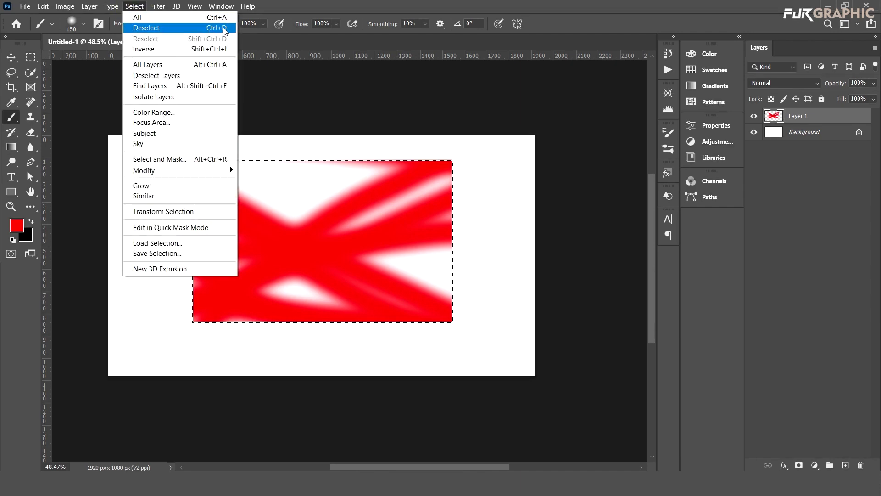
{"action": "left_click", "coordinate": [153, 28]}
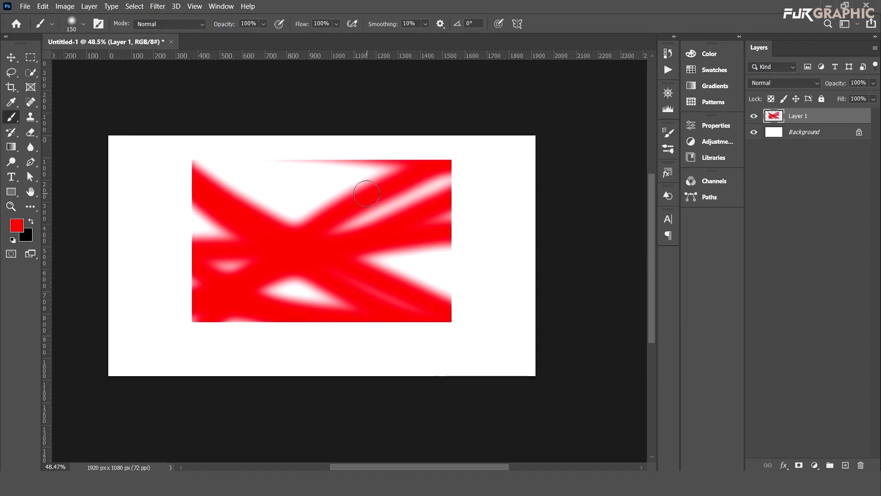
{"action": "key", "text": "ctrl+shift+d"}
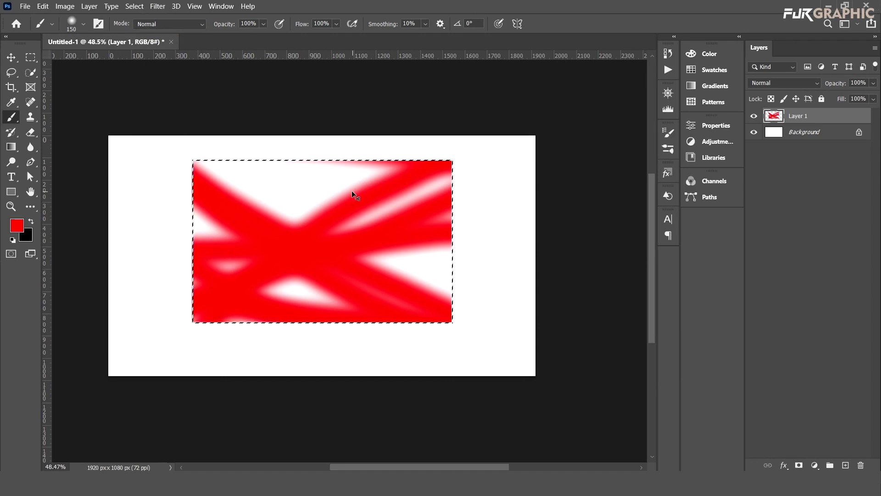
- Undo the red brush strokes and remove the rectangular selection
{"action": "key", "text": "ctrl+z"}
{"action": "key", "text": "ctrl+z"}
{"action": "key", "text": "ctrl+z"}
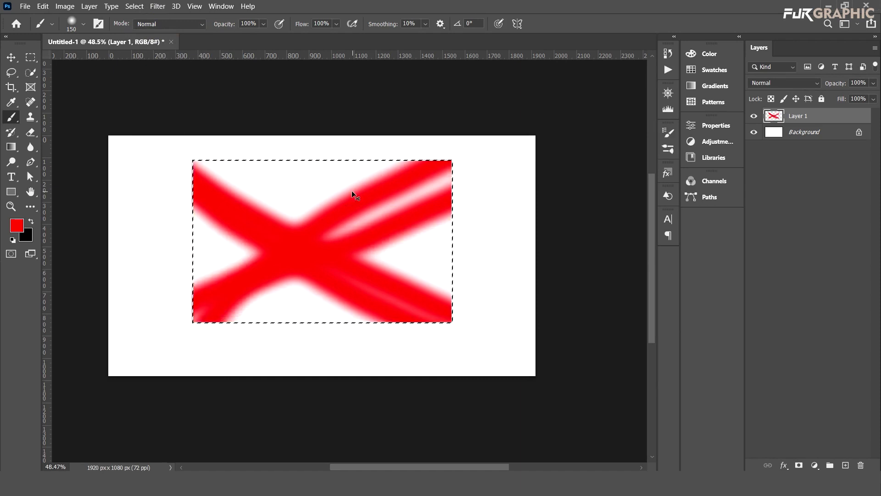
{"action": "key", "text": "ctrl+z"}
{"action": "key", "text": "ctrl+z"}
{"action": "key", "text": "ctrl+z"}
{"action": "key", "text": "ctrl+d"}
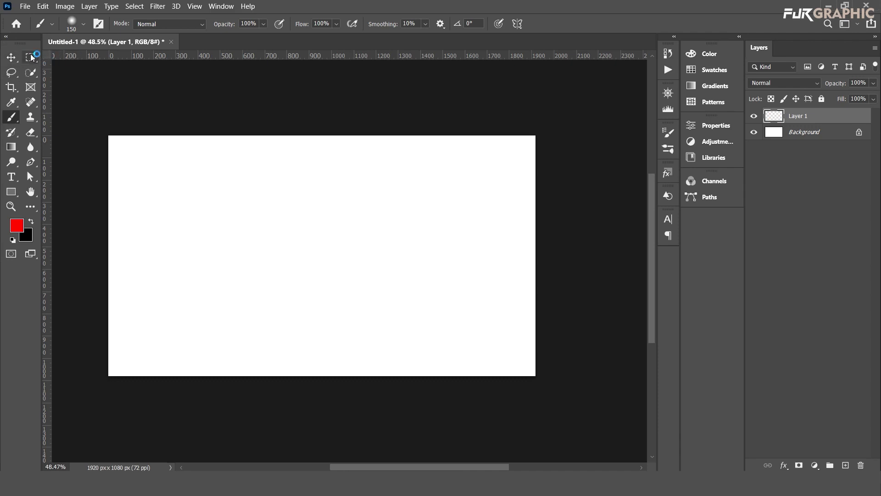
- Select a rectangle left of the canvas centre and check the foreground colour
{"action": "left_click", "coordinate": [31, 57]}
{"action": "left_click_drag", "start_coordinate": [205, 173], "coordinate": [440, 314]}
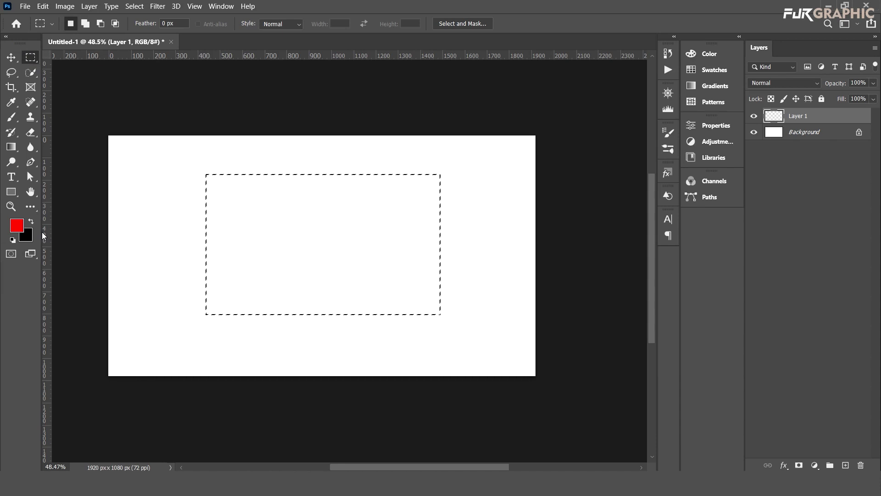
{"action": "left_click", "coordinate": [19, 229]}
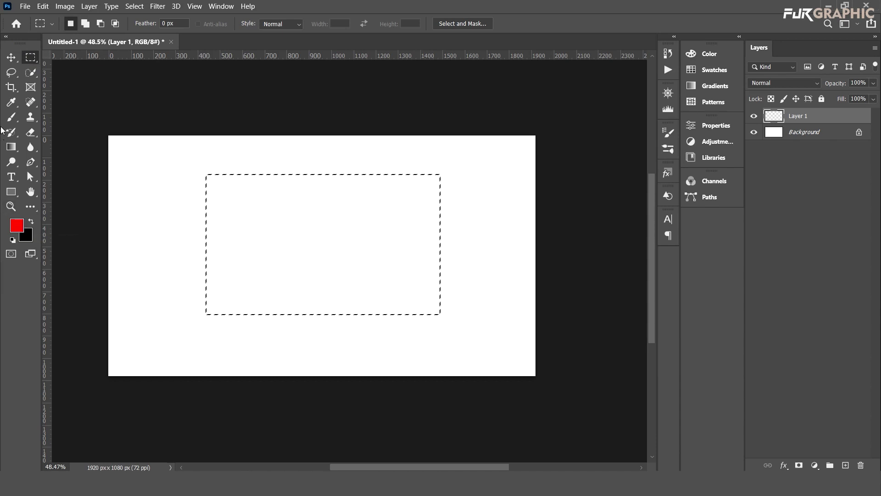
- Test red Brush strokes at size 150 inside the selection, then undo them
{"action": "left_click", "coordinate": [11, 117]}
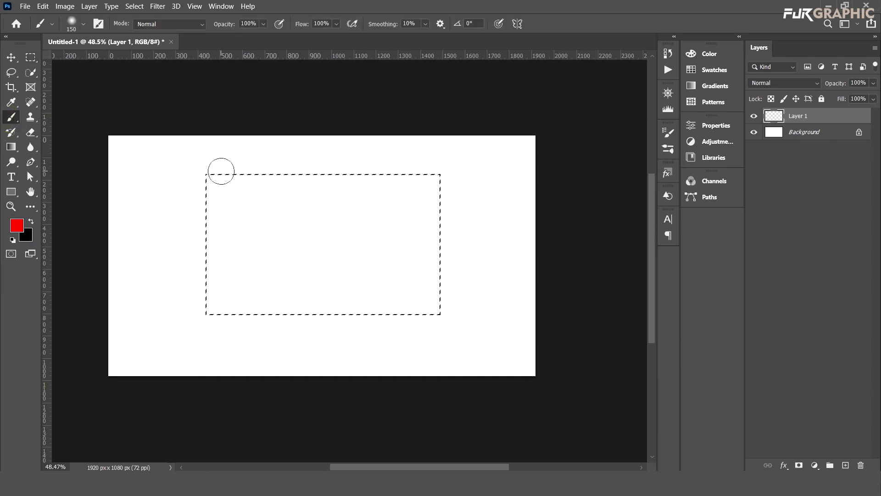
{"action": "key", "text": "bracketright"}
{"action": "key", "text": "bracketright"}
{"action": "key", "text": "bracketright"}
{"action": "key", "text": "bracketright"}
{"action": "key", "text": "bracketright"}
{"action": "key", "text": "bracketright"}
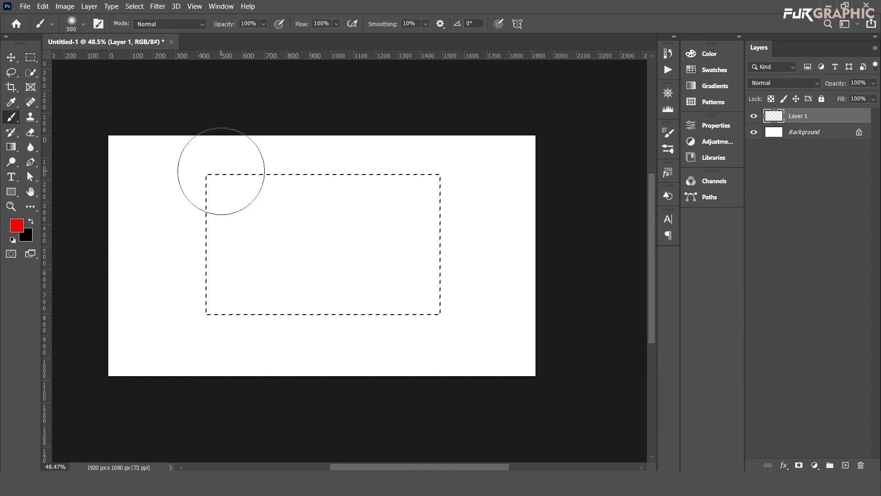
{"action": "key", "text": "bracketleft"}
{"action": "key", "text": "bracketleft"}
{"action": "key", "text": "bracketleft"}
{"action": "key", "text": "bracketleft"}
{"action": "key", "text": "bracketleft"}
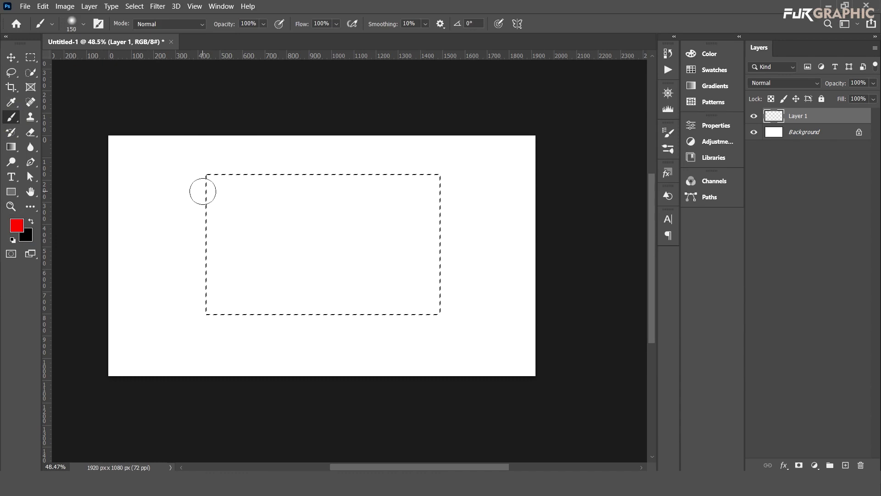
{"action": "left_click_drag", "start_coordinate": [202, 191], "coordinate": [287, 207]}
{"action": "mouse_move", "coordinate": [378, 223]}
{"action": "left_mouse_down"}
{"action": "mouse_move", "coordinate": [448, 232]}
{"action": "mouse_move", "coordinate": [449, 242]}
{"action": "mouse_move", "coordinate": [380, 193]}
{"action": "mouse_move", "coordinate": [275, 210]}
{"action": "left_mouse_up"}
{"action": "key", "text": "ctrl+z"}
{"action": "key", "text": "ctrl+z"}
{"action": "key", "text": "ctrl+z"}
- Enlarge the brush to 600, paint a red stroke, then cut it from the selection
{"action": "key", "text": "bracketright"}
{"action": "key", "text": "bracketright"}
{"action": "key", "text": "bracketright"}
{"action": "key", "text": "bracketright"}
{"action": "key", "text": "bracketright"}
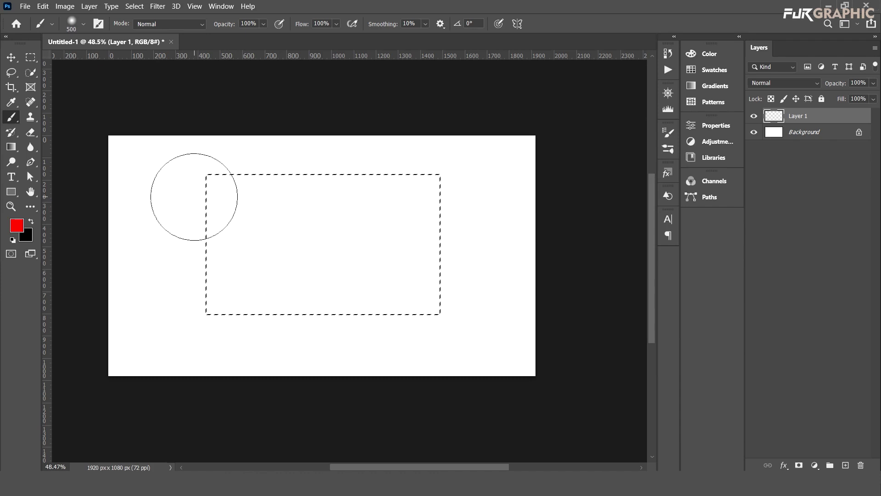
{"action": "key", "text": "bracketleft"}
{"action": "key", "text": "bracketleft"}
{"action": "key", "text": "bracketleft"}
{"action": "key", "text": "bracketleft"}
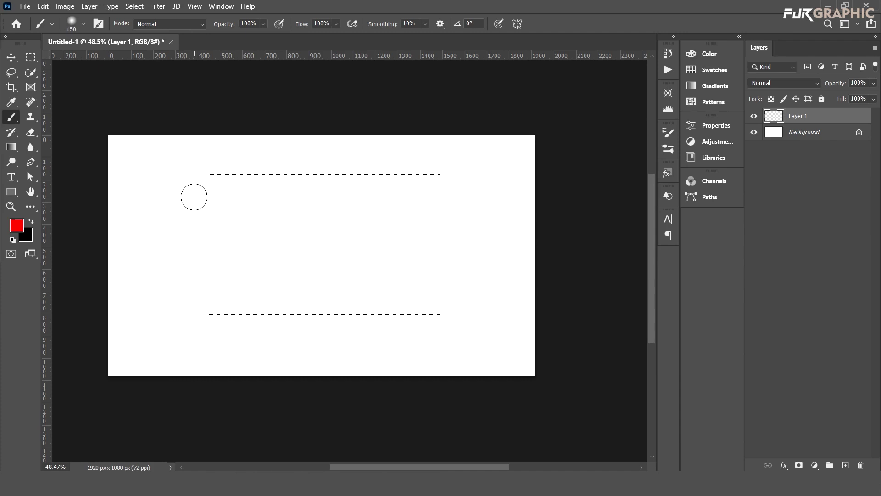
{"action": "key", "text": "bracketright"}
{"action": "key", "text": "bracketright"}
{"action": "key", "text": "bracketright"}
{"action": "key", "text": "bracketright"}
{"action": "key", "text": "bracketright"}
{"action": "mouse_move", "coordinate": [194, 193]}
{"action": "left_mouse_down"}
{"action": "mouse_move", "coordinate": [511, 182]}
{"action": "mouse_move", "coordinate": [367, 266]}
{"action": "mouse_move", "coordinate": [318, 324]}
{"action": "mouse_move", "coordinate": [138, 299]}
{"action": "left_mouse_up"}
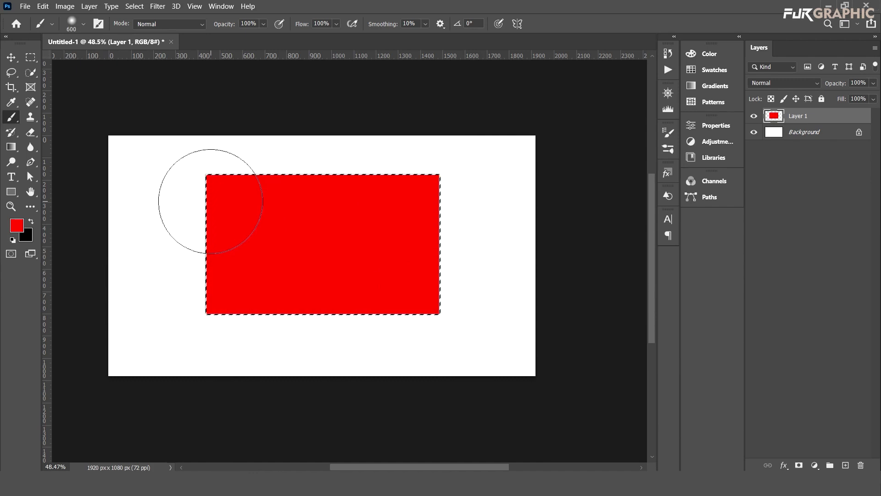
{"action": "key", "text": "ctrl+x"}
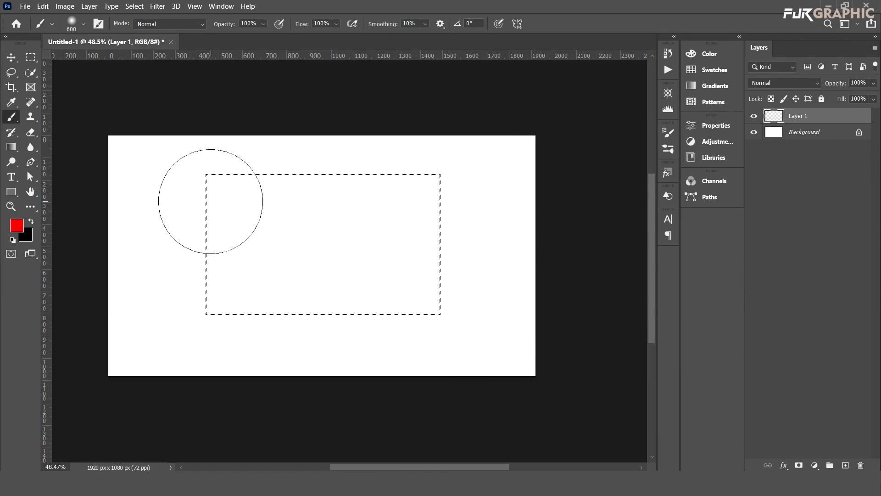
- Fill the rectangular selection on Layer 1 with the red foreground colour using Alt+Backspace
{"action": "left_click", "coordinate": [11, 57]}
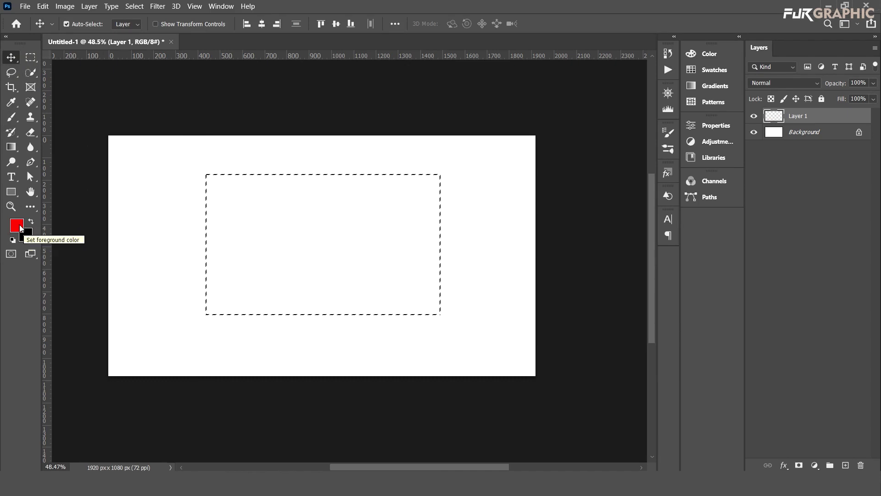
{"action": "left_click", "coordinate": [17, 226]}
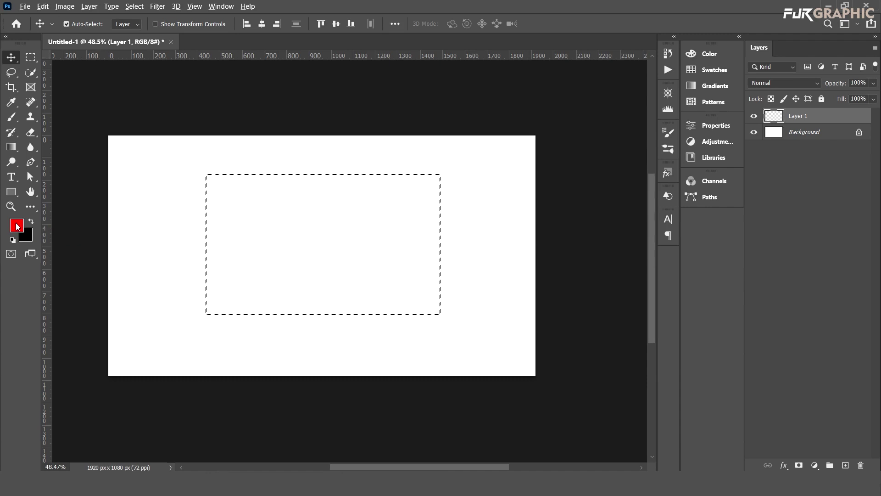
{"action": "key", "text": "alt+BackSpace"}
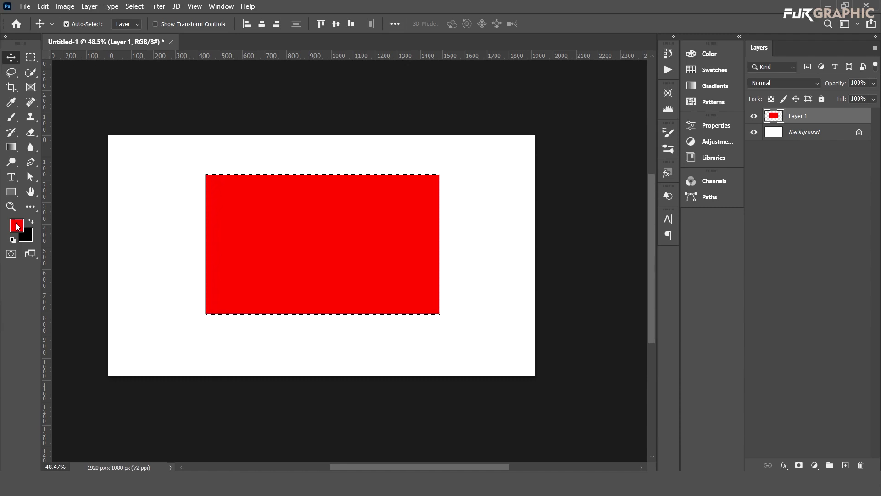
{"action": "key", "text": "Delete"}
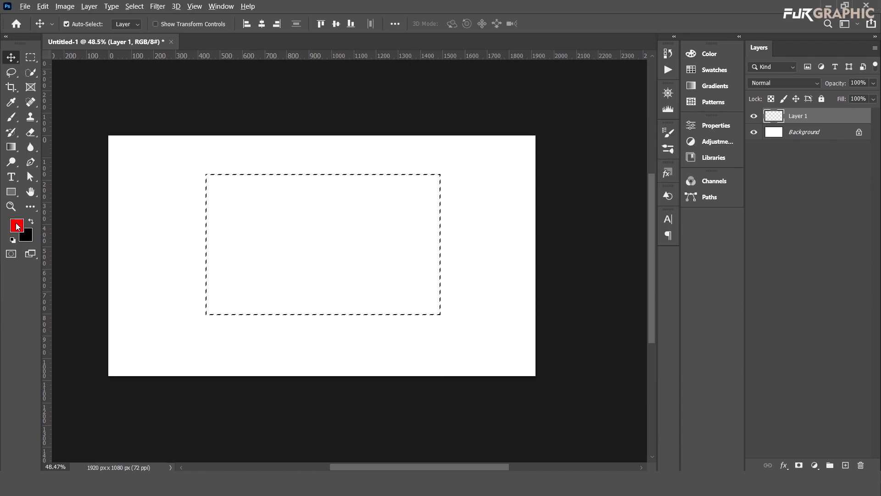
{"action": "key", "text": "alt+BackSpace"}
{"action": "left_click", "coordinate": [17, 226]}
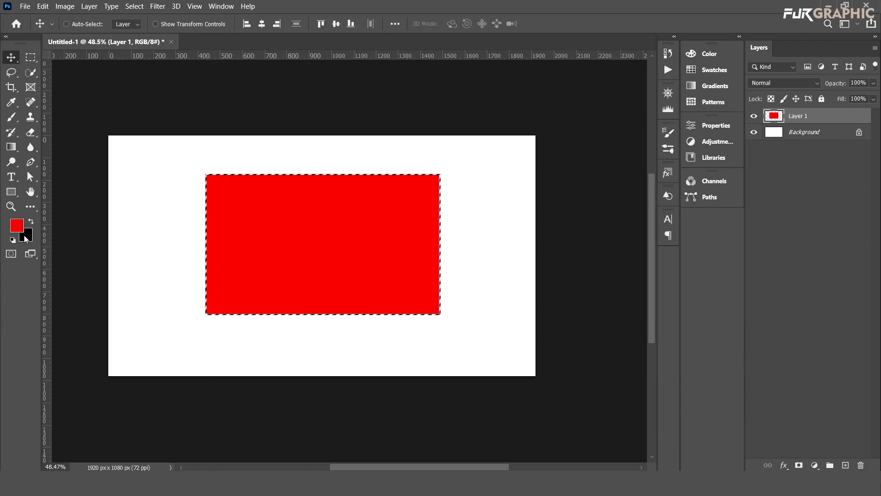
- Try a black fill on the selection, then clear the selected area to transparent
{"action": "key", "text": "ctrl+BackSpace"}
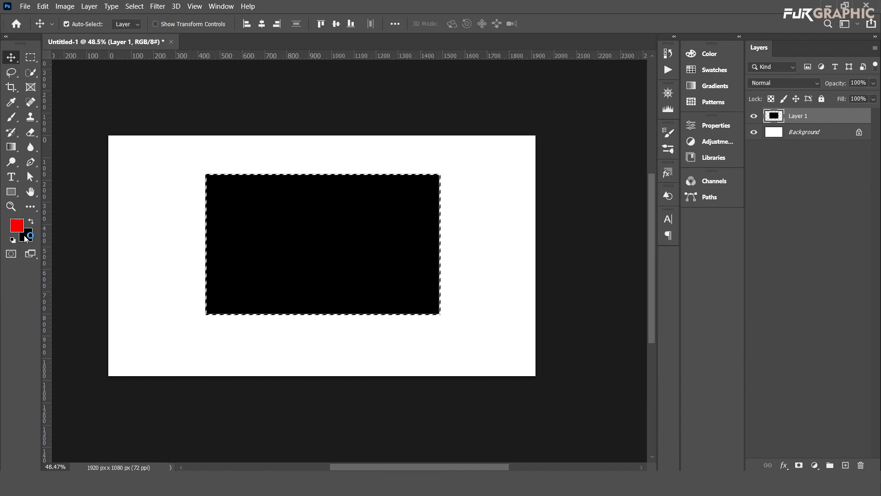
{"action": "key", "text": "ctrl"}
{"action": "key", "text": "alt+BackSpace"}
{"action": "key", "text": "Delete"}
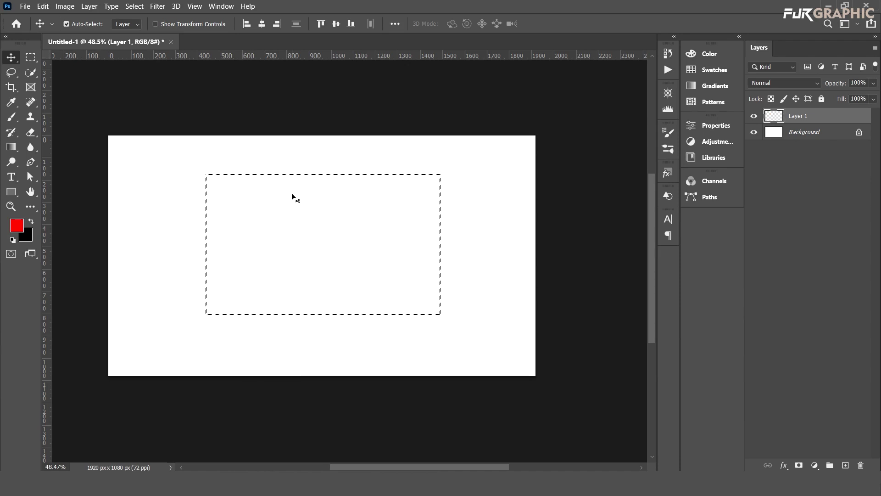
- Deselect, then fill all of Layer 1 with solid black in place of the red fill
{"action": "key", "text": "ctrl+d"}
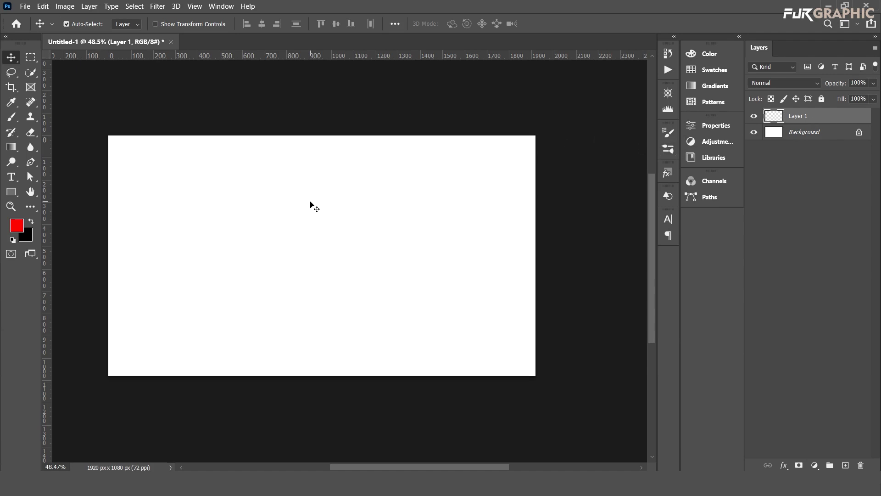
{"action": "key", "text": "alt+BackSpace"}
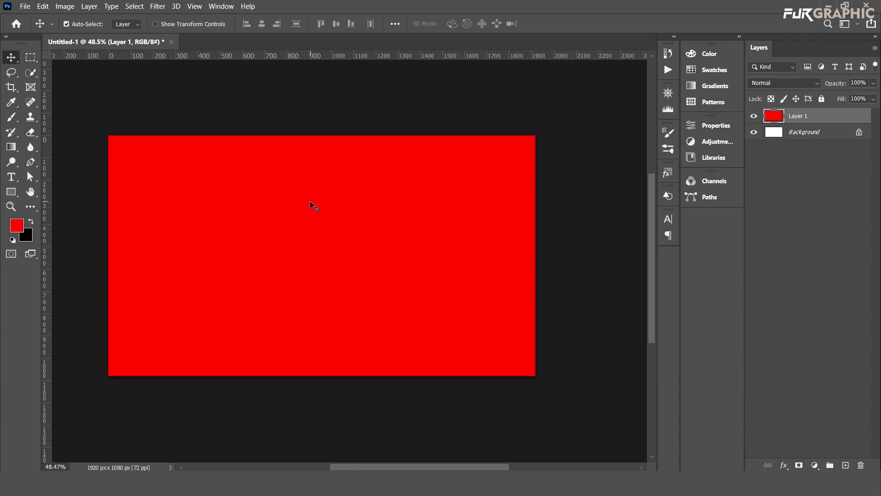
{"action": "key", "text": "ctrl+BackSpace"}
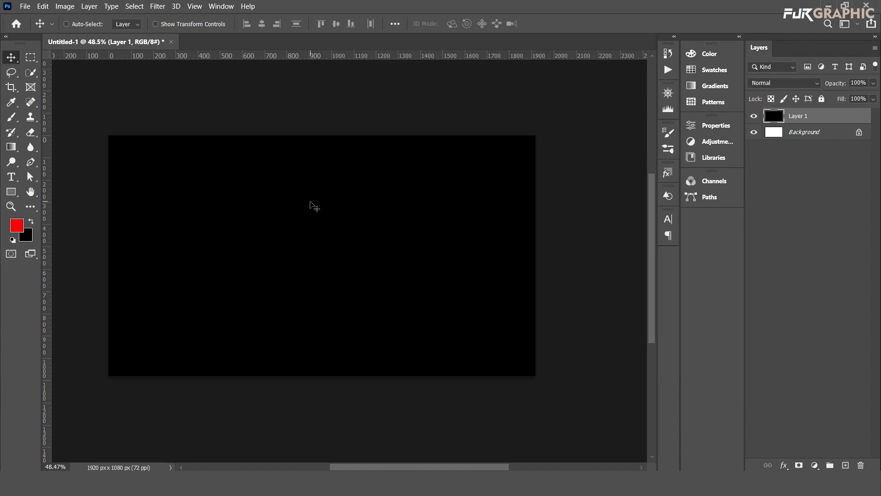
{"action": "key", "text": "ctrl"}
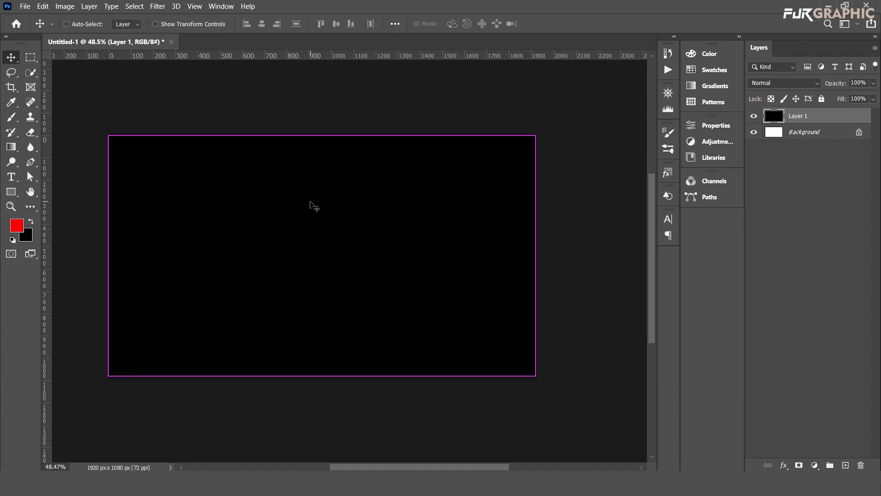
- Undo the fill to empty Layer 1 and switch to the Elliptical Marquee Tool
{"action": "key", "text": "alt+BackSpace"}
{"action": "key", "text": "ctrl+z"}
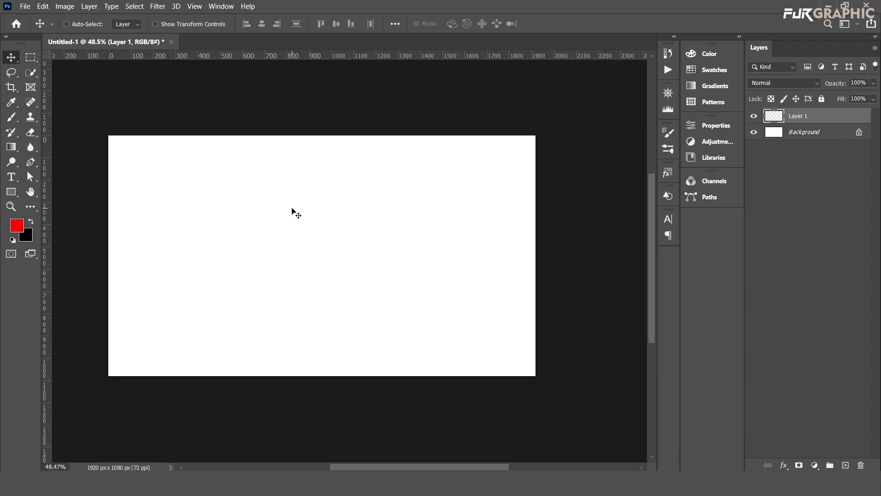
{"action": "left_click", "coordinate": [29, 58]}
{"action": "left_click", "coordinate": [92, 68]}
- Test red and black fills on an elliptical selection, then clear and deselect it
{"action": "left_click_drag", "start_coordinate": [236, 164], "coordinate": [501, 334]}
{"action": "mouse_move", "coordinate": [205, 171]}
{"action": "left_mouse_down"}
{"action": "mouse_move", "coordinate": [410, 335]}
{"action": "mouse_move", "coordinate": [399, 346]}
{"action": "left_mouse_up"}
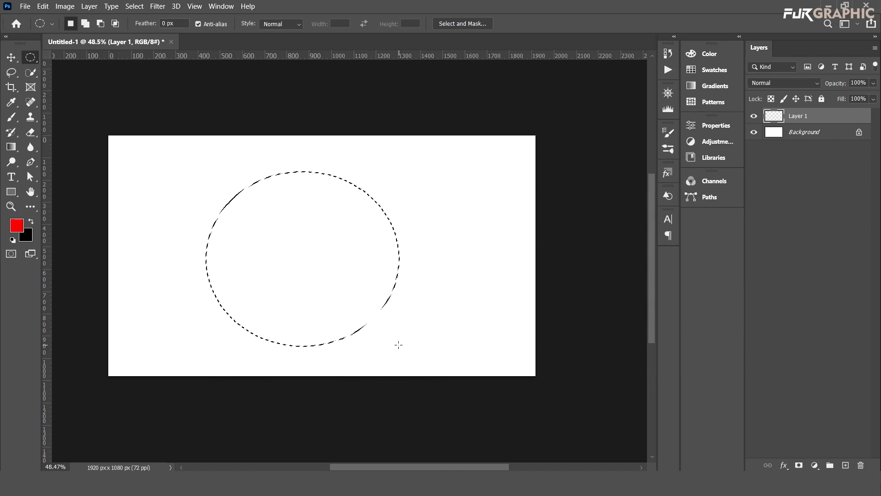
{"action": "key", "text": "alt+BackSpace"}
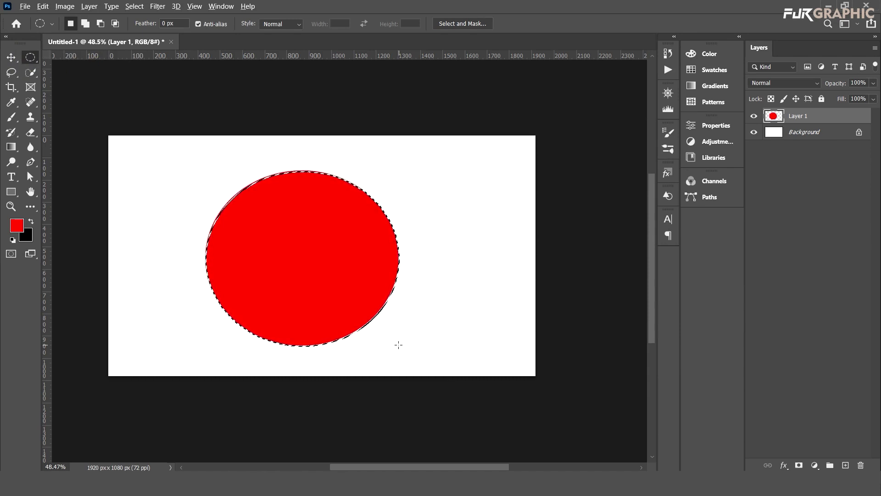
{"action": "key", "text": "ctrl+BackSpace"}
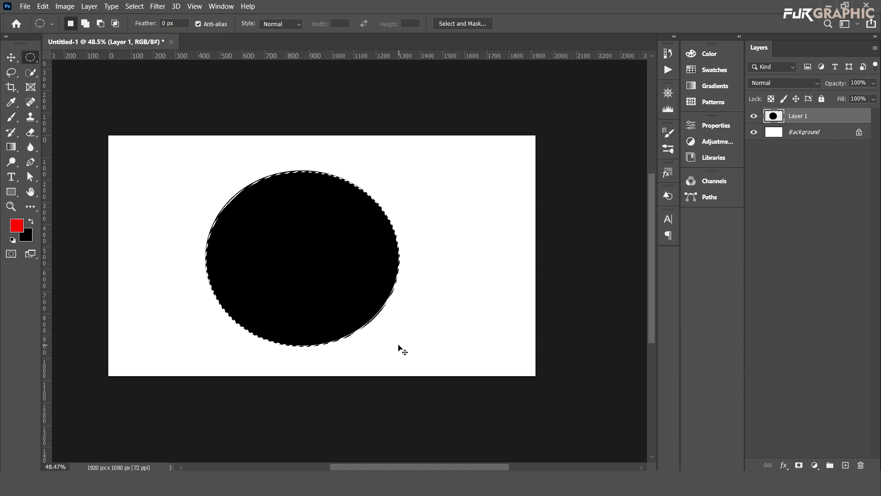
{"action": "key", "text": "alt+BackSpace"}
{"action": "key", "text": "Delete"}
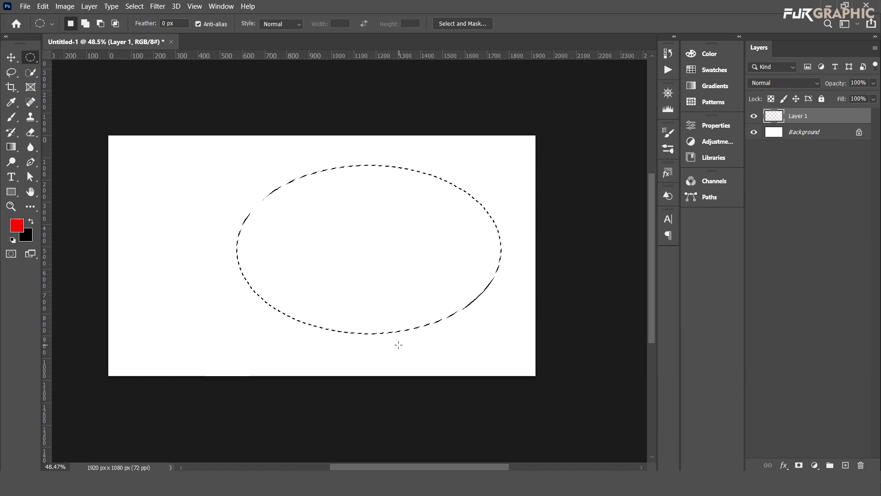
{"action": "left_click", "coordinate": [225, 259]}
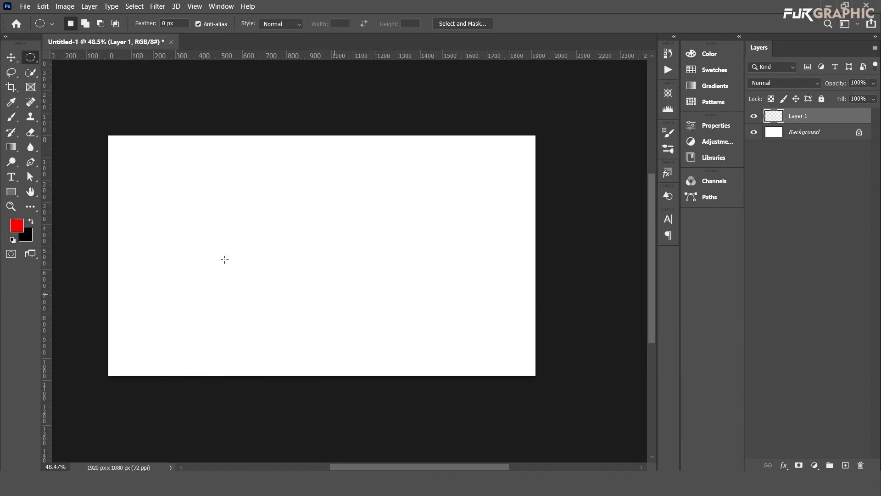
- Switch back to the Rectangular Marquee Tool and draw, then drop, a trial selection
{"action": "left_click", "coordinate": [31, 57]}
{"action": "left_click", "coordinate": [57, 61]}
{"action": "left_click_drag", "start_coordinate": [165, 165], "coordinate": [298, 299]}
{"action": "left_click", "coordinate": [334, 192]}
- Redraw the rectangle until a roughly 519 x 528 px square sits left of centre
{"action": "left_click_drag", "start_coordinate": [350, 208], "coordinate": [447, 299]}
{"action": "left_click_drag", "start_coordinate": [157, 161], "coordinate": [270, 263]}
{"action": "left_click_drag", "start_coordinate": [320, 173], "coordinate": [426, 266]}
{"action": "left_click_drag", "start_coordinate": [261, 162], "coordinate": [349, 256]}
{"action": "left_click_drag", "start_coordinate": [495, 203], "coordinate": [439, 297]}
{"action": "left_click_drag", "start_coordinate": [202, 187], "coordinate": [150, 282]}
{"action": "left_click_drag", "start_coordinate": [311, 179], "coordinate": [406, 293]}
{"action": "left_click_drag", "start_coordinate": [512, 218], "coordinate": [387, 315]}
{"action": "mouse_move", "coordinate": [194, 187]}
{"action": "left_mouse_down"}
{"action": "mouse_move", "coordinate": [191, 291]}
{"action": "mouse_move", "coordinate": [257, 304]}
{"action": "left_mouse_up"}
{"action": "left_click_drag", "start_coordinate": [199, 209], "coordinate": [315, 326]}
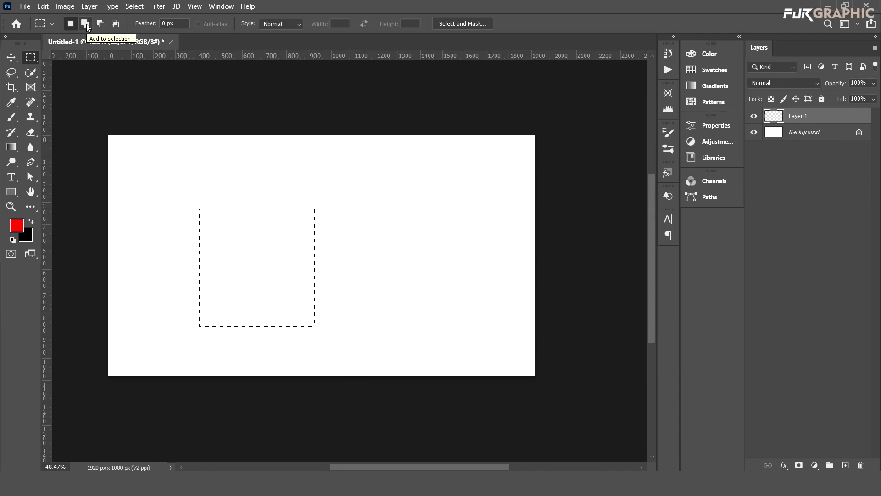
- In Add to selection mode, merge five more rectangles into the square for a stepped outline
{"action": "left_click", "coordinate": [86, 24]}
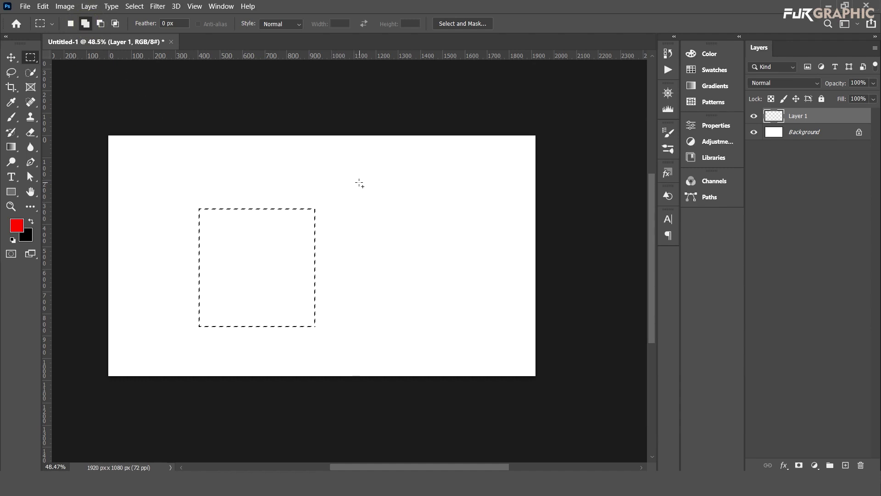
{"action": "left_click_drag", "start_coordinate": [368, 178], "coordinate": [270, 301]}
{"action": "left_click_drag", "start_coordinate": [165, 186], "coordinate": [269, 299]}
{"action": "left_click_drag", "start_coordinate": [459, 189], "coordinate": [368, 255]}
{"action": "left_click_drag", "start_coordinate": [393, 160], "coordinate": [336, 216]}
{"action": "left_click_drag", "start_coordinate": [250, 168], "coordinate": [289, 230]}
{"action": "left_click", "coordinate": [104, 23]}
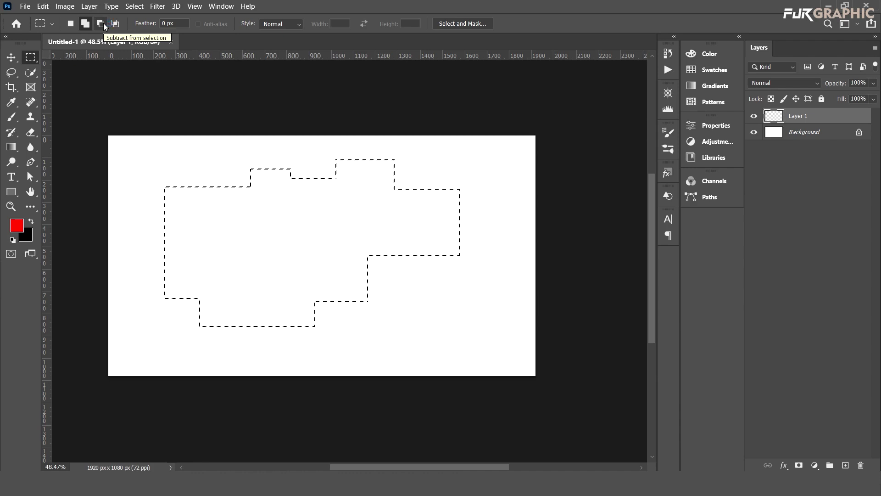
- Subtract the bottom, right side and a tall middle strip, leaving two blocks and a sliver
{"action": "left_click", "coordinate": [103, 23]}
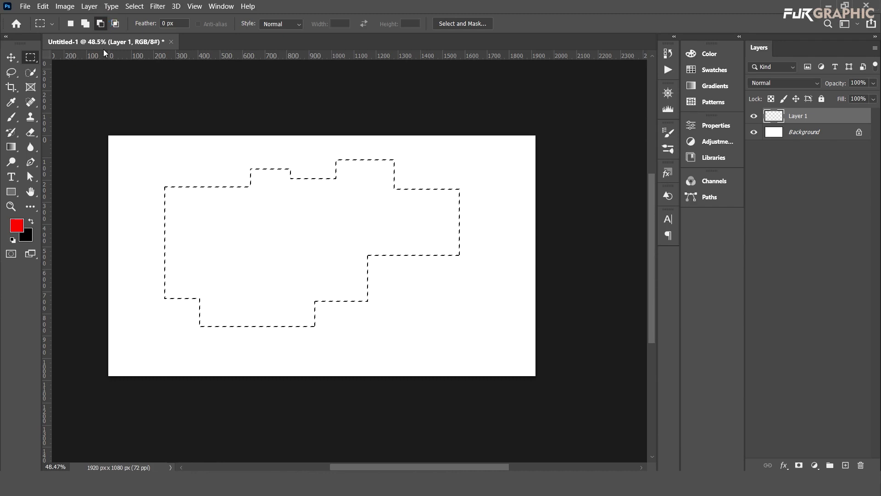
{"action": "mouse_move", "coordinate": [142, 170]}
{"action": "left_mouse_down"}
{"action": "mouse_move", "coordinate": [186, 333]}
{"action": "mouse_move", "coordinate": [197, 321]}
{"action": "mouse_move", "coordinate": [360, 348]}
{"action": "left_mouse_up"}
{"action": "left_click_drag", "start_coordinate": [449, 168], "coordinate": [416, 281]}
{"action": "left_click_drag", "start_coordinate": [301, 147], "coordinate": [320, 361]}
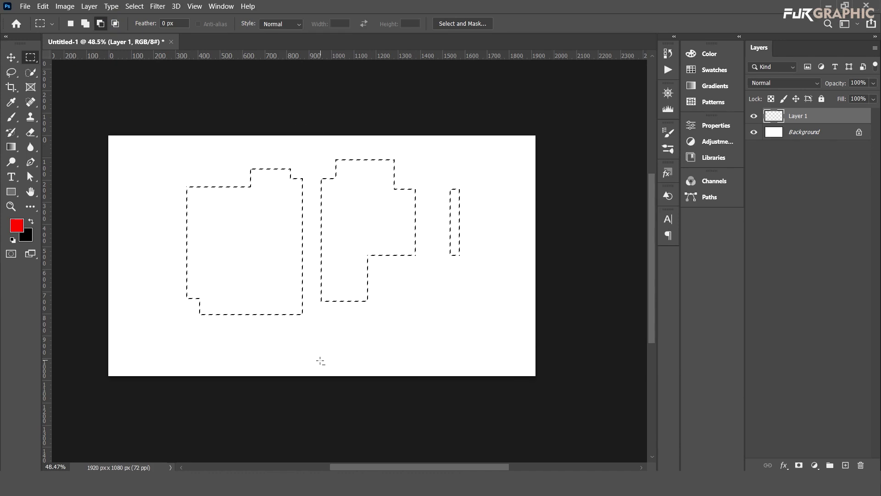
- Intersect the selection pieces with a wide horizontal band about 1626 x 127 px
{"action": "left_click", "coordinate": [115, 23]}
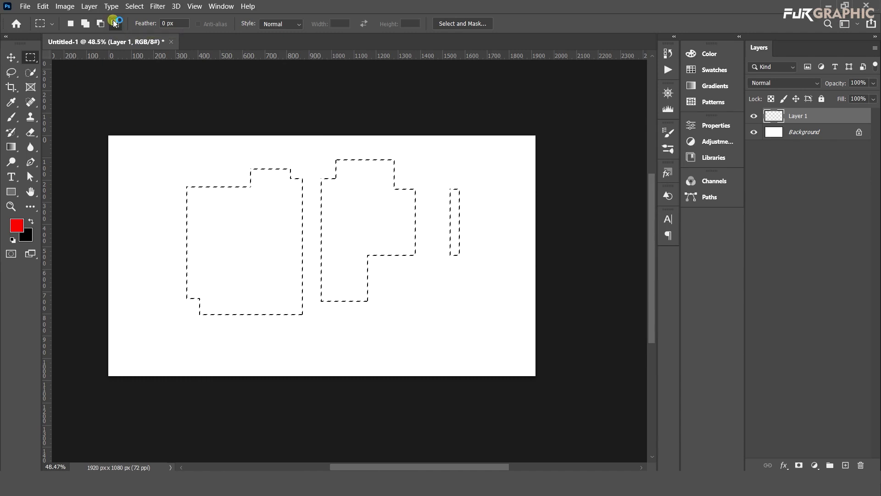
{"action": "left_click_drag", "start_coordinate": [137, 212], "coordinate": [499, 242]}
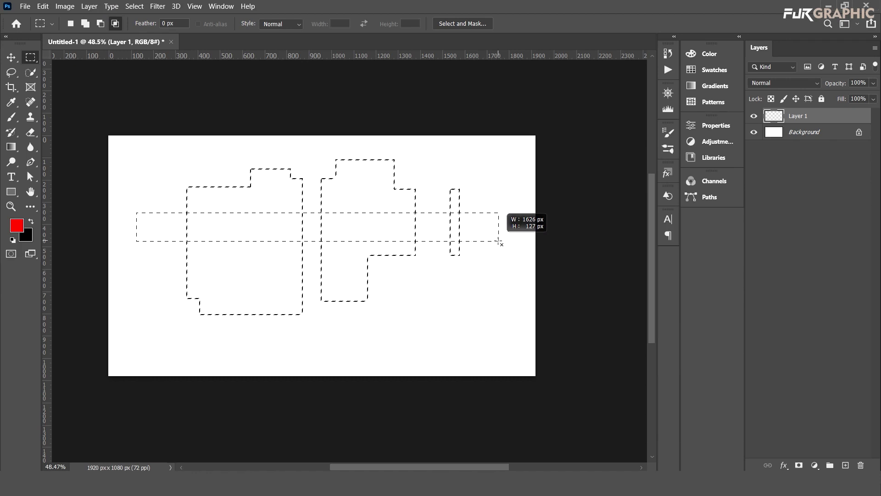
{"action": "left_click_drag", "start_coordinate": [499, 241], "coordinate": [499, 242]}
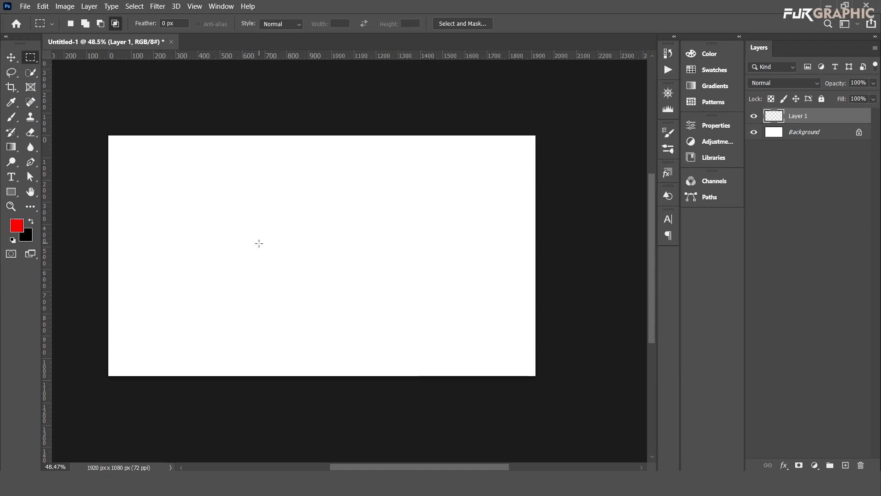
- Start a fresh rectangular selection near the centre in New selection mode
{"action": "left_click_drag", "start_coordinate": [257, 208], "coordinate": [438, 342]}
{"action": "left_click_drag", "start_coordinate": [232, 246], "coordinate": [557, 269]}
{"action": "left_click", "coordinate": [71, 24]}
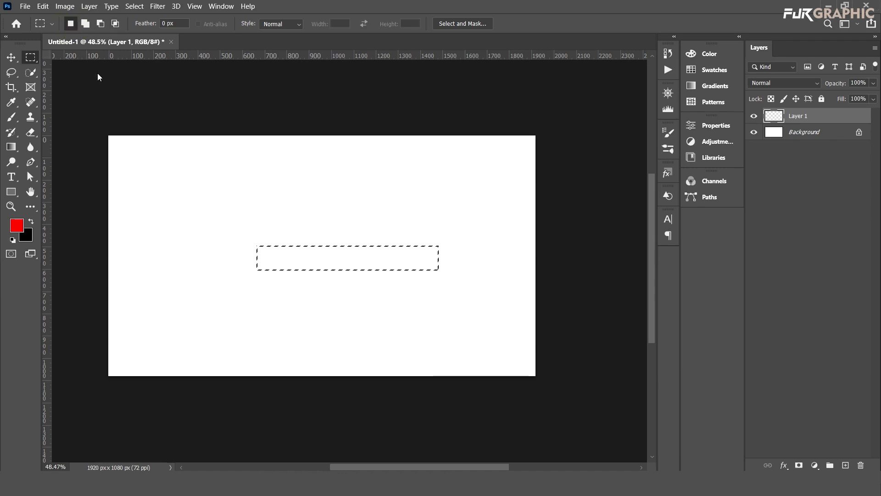
{"action": "left_click", "coordinate": [189, 203]}
{"action": "left_click_drag", "start_coordinate": [350, 203], "coordinate": [248, 281]}
- Shift-add rectangles at the lower left, upper right and top to form a stepped outline
{"action": "key", "text": "shift"}
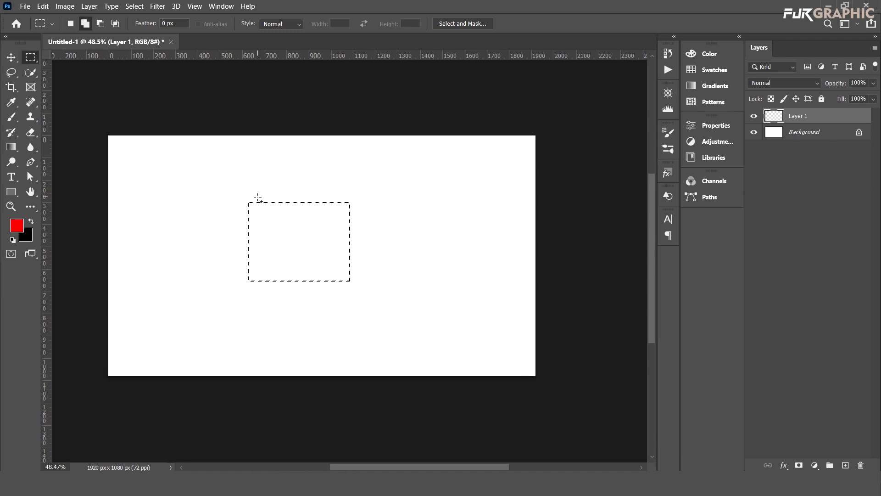
{"action": "left_click_drag", "start_coordinate": [218, 215], "coordinate": [314, 294]}
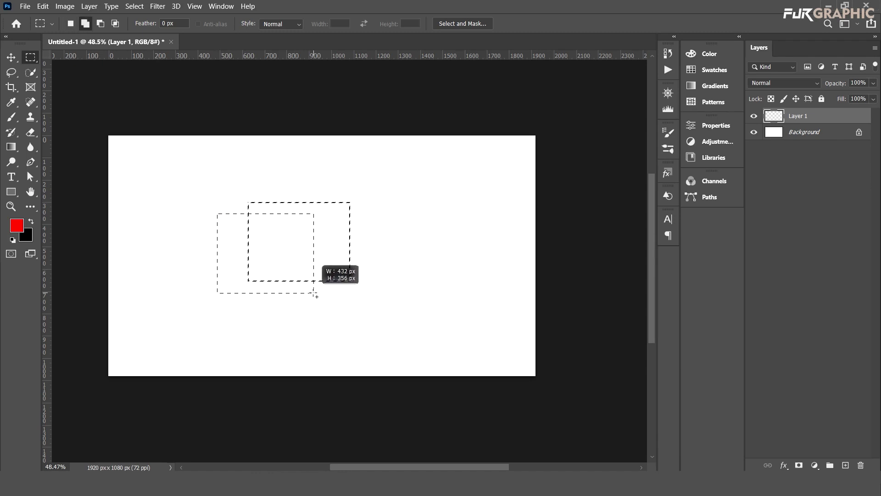
{"action": "left_click_drag", "start_coordinate": [406, 184], "coordinate": [343, 239]}
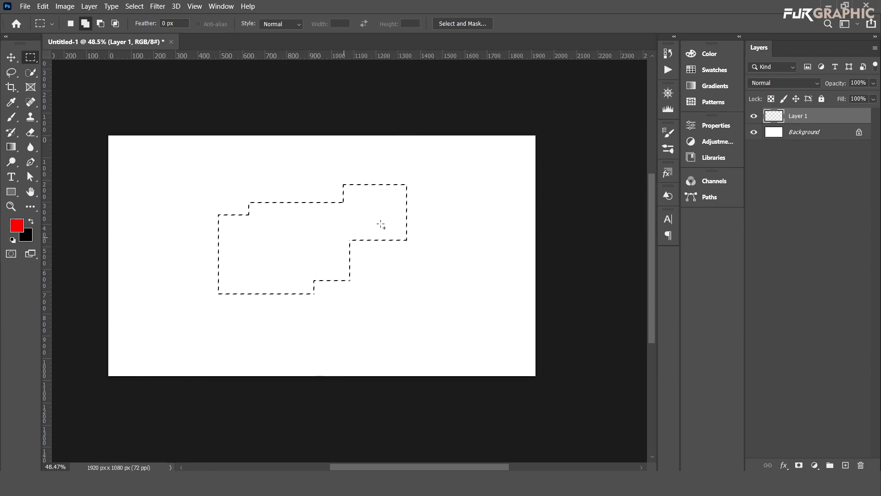
{"action": "left_click_drag", "start_coordinate": [281, 179], "coordinate": [316, 202]}
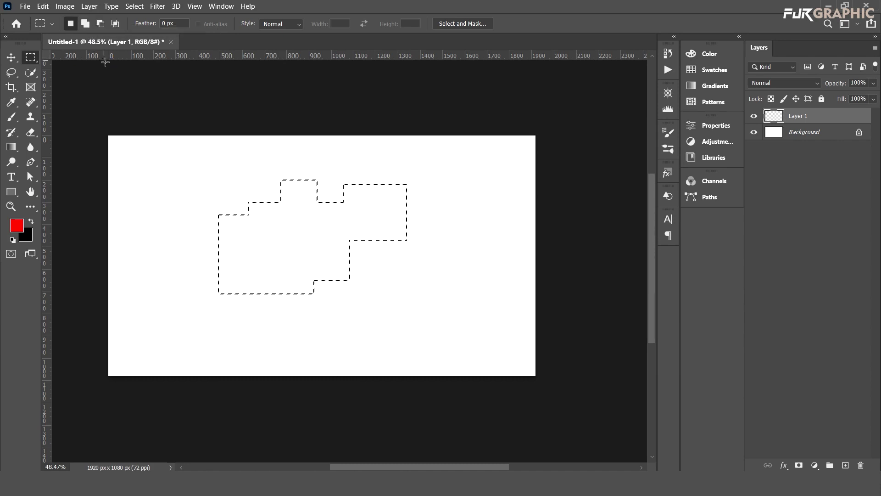
- Alt-subtract a left rectangle and two vertical strips from the stepped selection
{"action": "key", "text": "shift"}
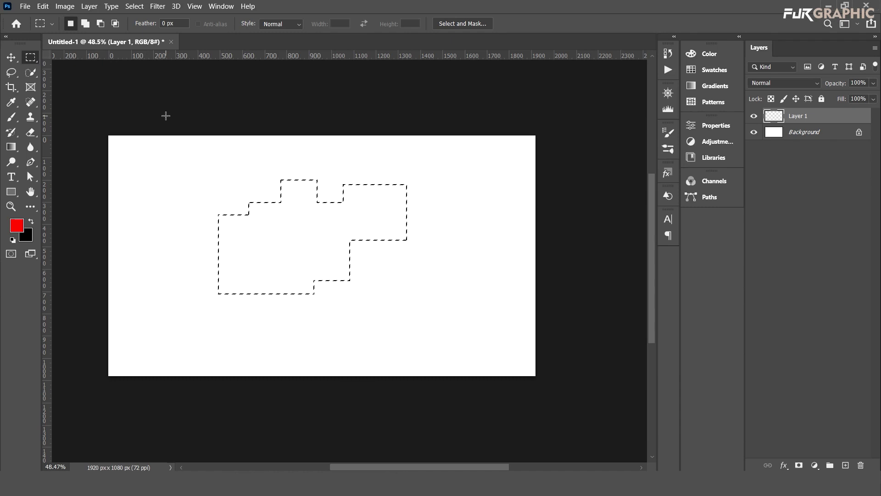
{"action": "key", "text": "alt"}
{"action": "left_click_drag", "start_coordinate": [206, 193], "coordinate": [255, 316]}
{"action": "left_click_drag", "start_coordinate": [373, 176], "coordinate": [387, 243]}
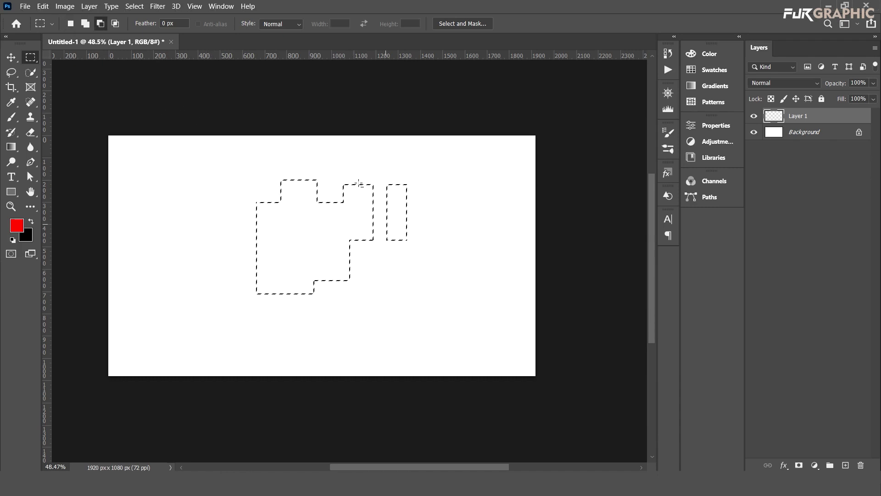
{"action": "left_click_drag", "start_coordinate": [340, 166], "coordinate": [344, 290]}
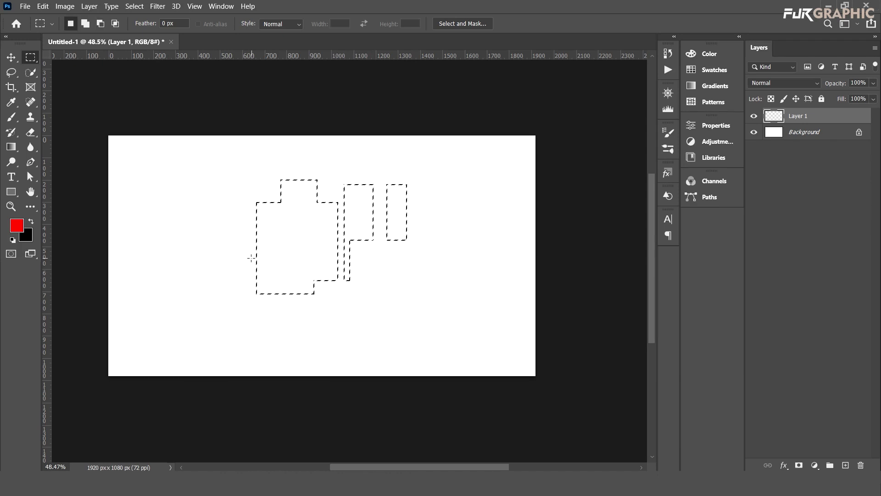
- Shift+Alt-intersect the selection down to a thin band, then deselect with Ctrl+D
{"action": "key", "text": "shift"}
{"action": "key", "text": "alt"}
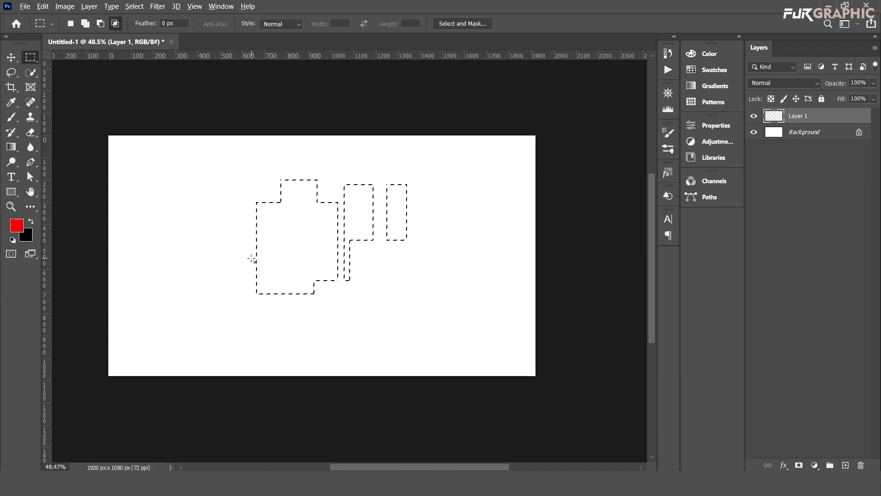
{"action": "left_click_drag", "start_coordinate": [229, 221], "coordinate": [431, 262]}
{"action": "left_click_drag", "start_coordinate": [283, 199], "coordinate": [310, 296]}
{"action": "left_click_drag", "start_coordinate": [255, 241], "coordinate": [324, 246]}
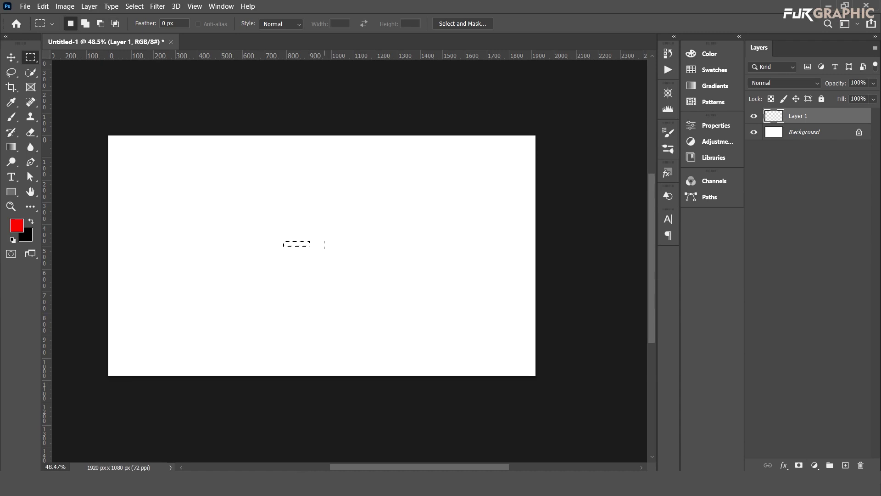
{"action": "key", "text": "ctrl+d"}
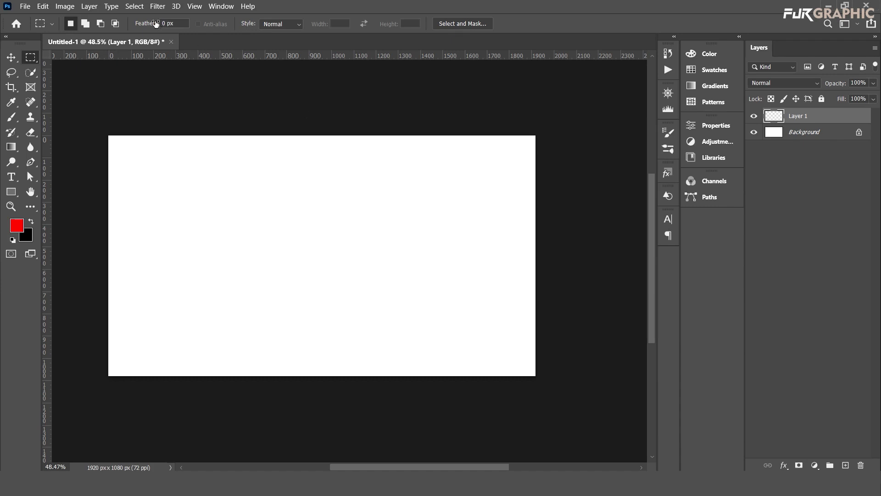
- With the Elliptical Marquee, after two trial ellipses, draw a circle about 460 px across
{"action": "right_click", "coordinate": [32, 60]}
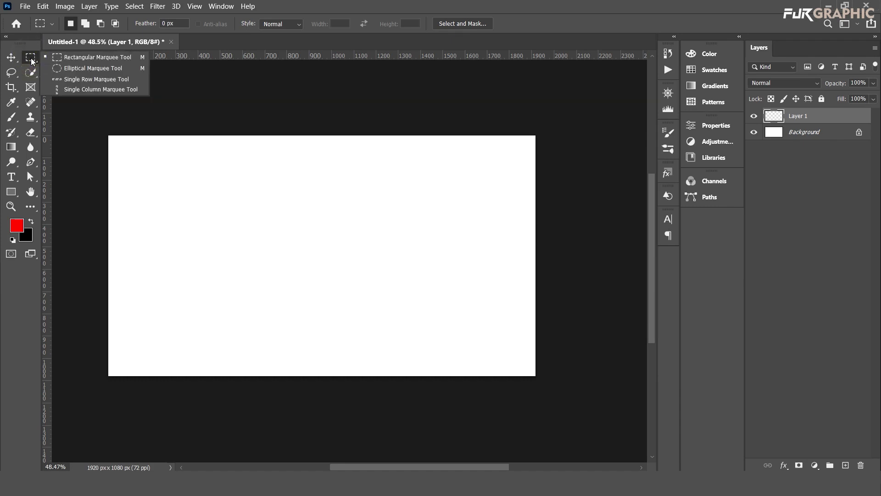
{"action": "left_click", "coordinate": [73, 68]}
{"action": "left_click_drag", "start_coordinate": [247, 166], "coordinate": [384, 316]}
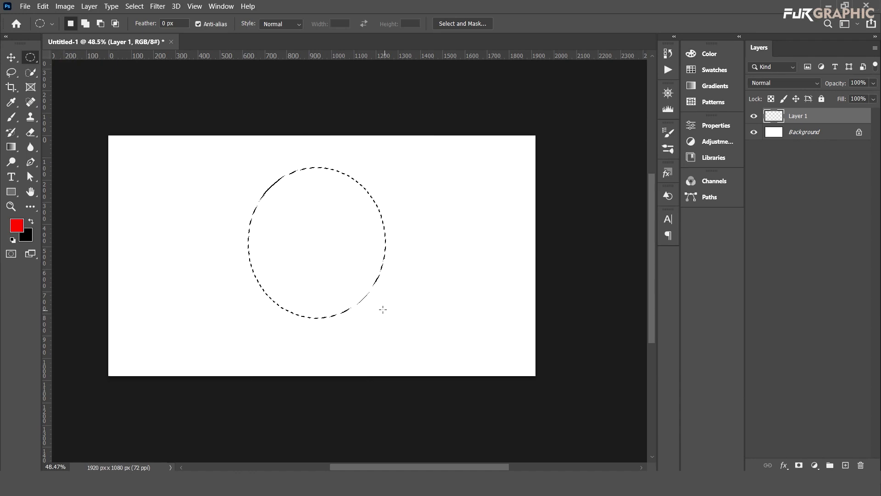
{"action": "left_click", "coordinate": [246, 210]}
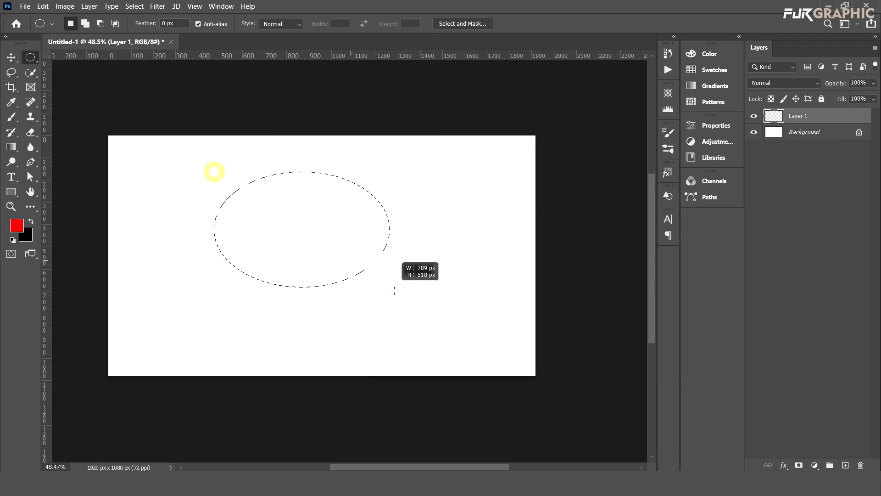
{"action": "left_click_drag", "start_coordinate": [215, 171], "coordinate": [410, 324]}
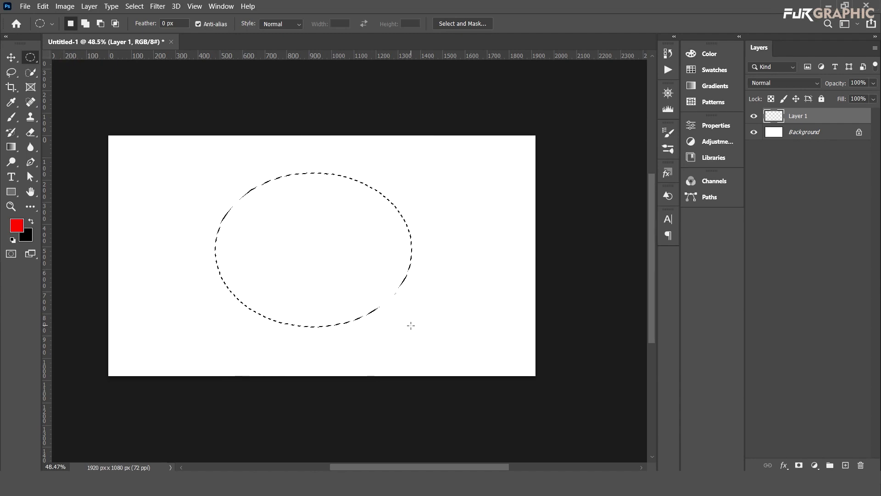
{"action": "left_click", "coordinate": [254, 206]}
{"action": "mouse_move", "coordinate": [226, 170]}
{"action": "left_mouse_down"}
{"action": "mouse_move", "coordinate": [357, 271]}
{"action": "mouse_move", "coordinate": [424, 360]}
{"action": "mouse_move", "coordinate": [399, 339]}
{"action": "left_mouse_up"}
- Feather the circular selection with a 50-pixel radius
{"action": "right_click", "coordinate": [309, 193]}
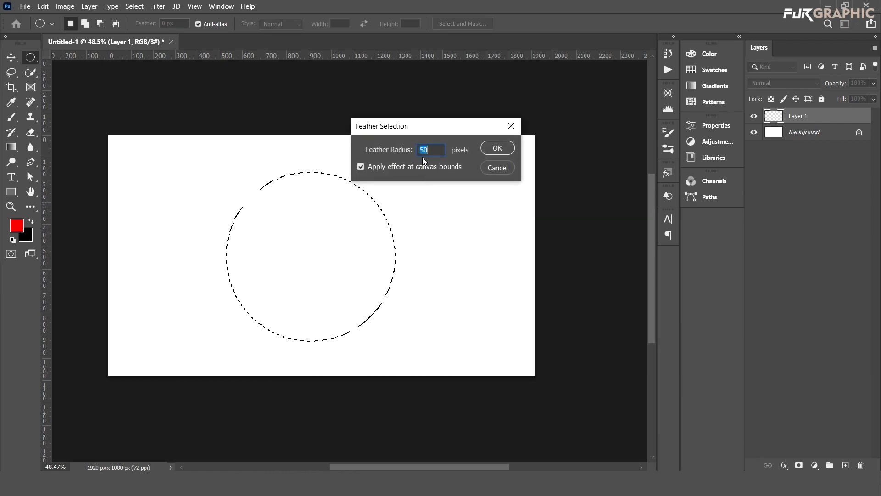
{"action": "left_click", "coordinate": [498, 148]}
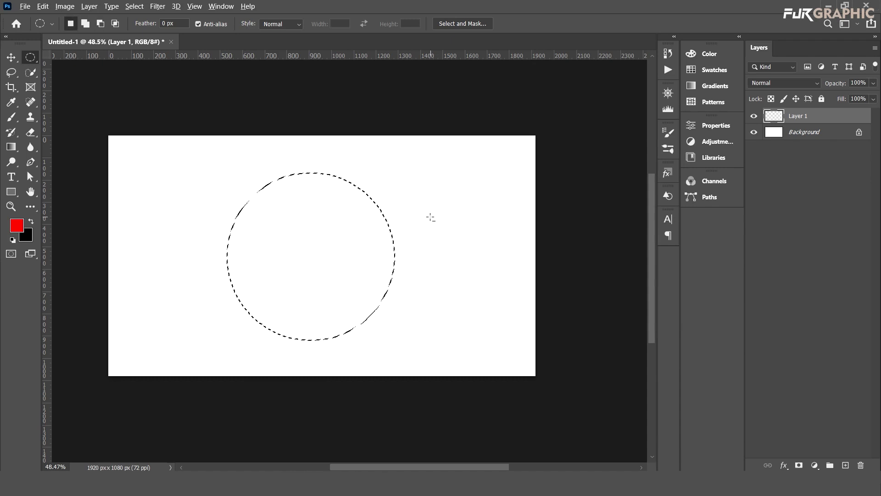
- Preview the feathered circle as a soft red fill on Layer 1, then reselect and erase it
{"action": "key", "text": "alt+BackSpace"}
{"action": "key", "text": "ctrl+d"}
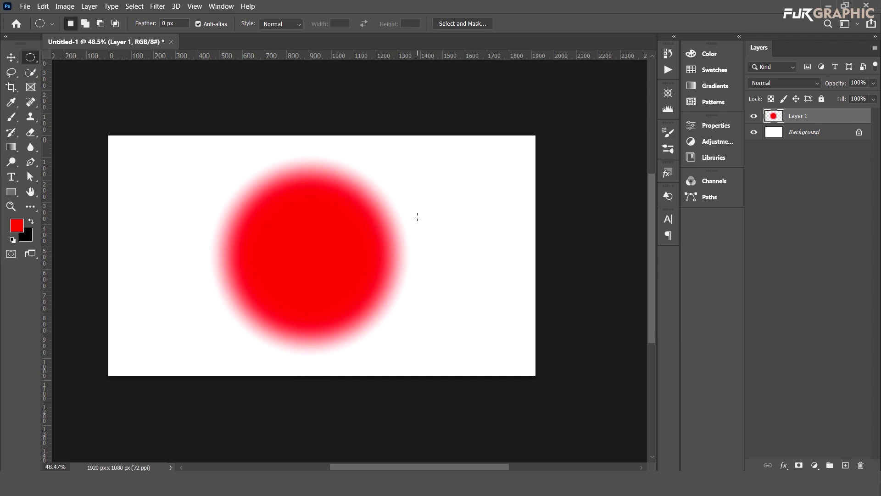
{"action": "key", "text": "ctrl+shift+d"}
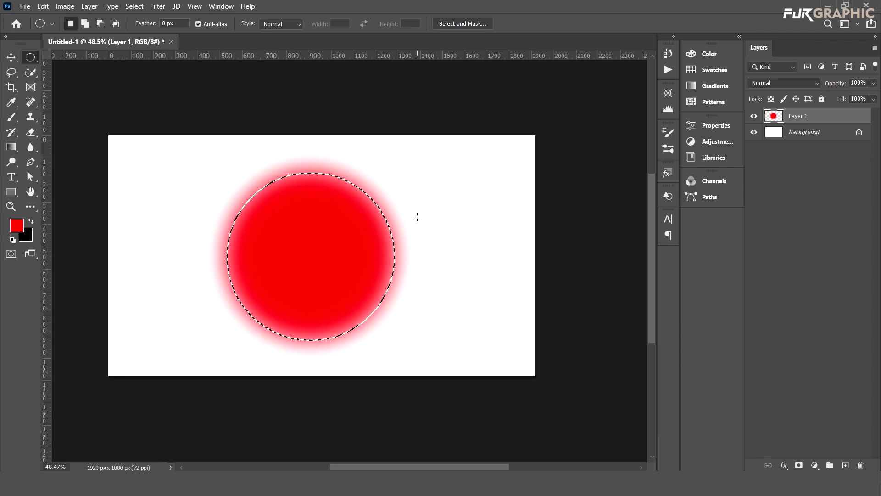
{"action": "key", "text": "ctrl+z"}
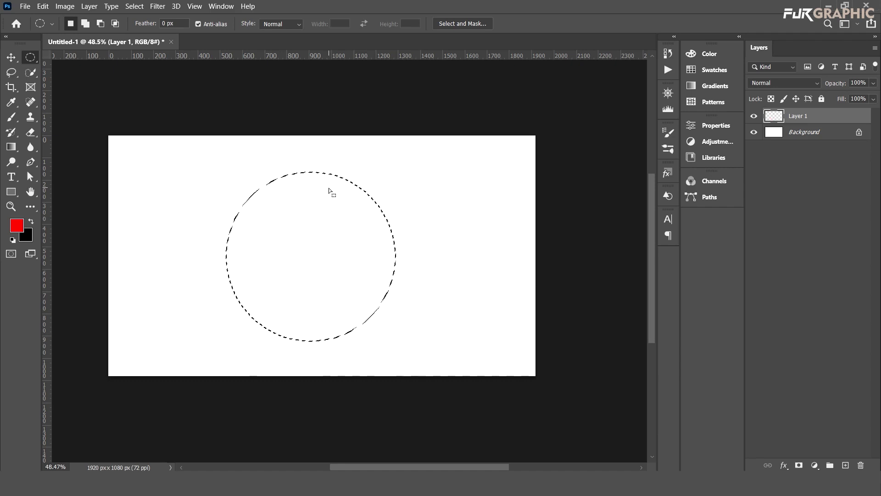
- Deselect the feathered circle and draw a new circle about 716 px across near the canvas centre
{"action": "left_click", "coordinate": [135, 6]}
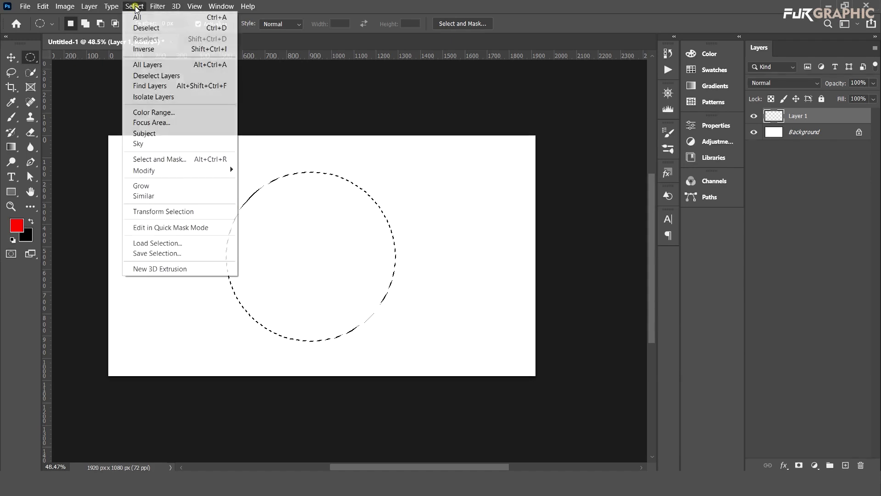
{"action": "left_click", "coordinate": [136, 7]}
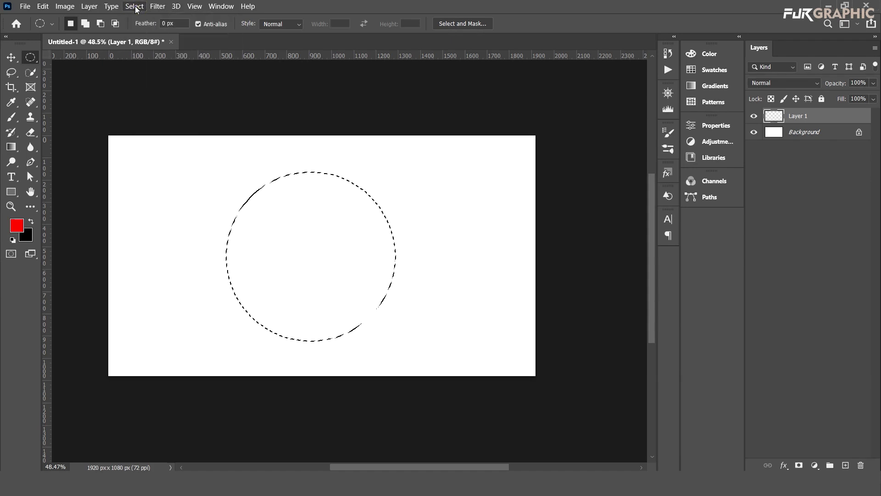
{"action": "right_click", "coordinate": [312, 186]}
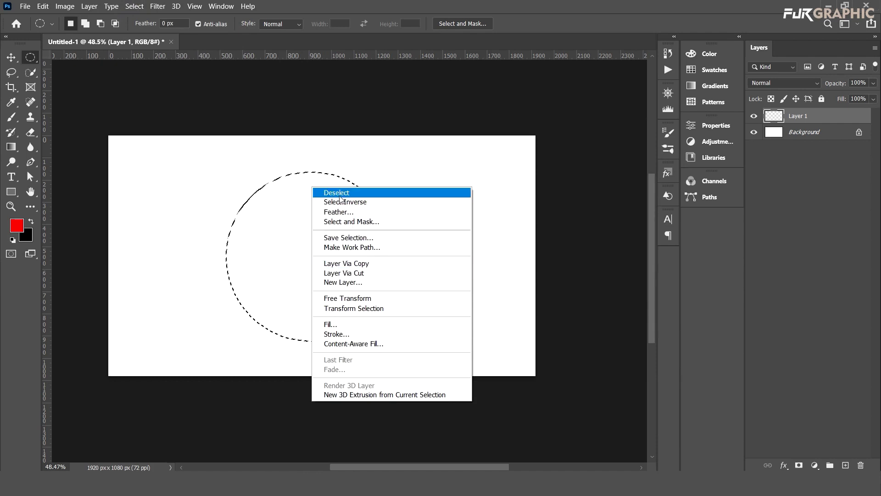
{"action": "left_click", "coordinate": [269, 182]}
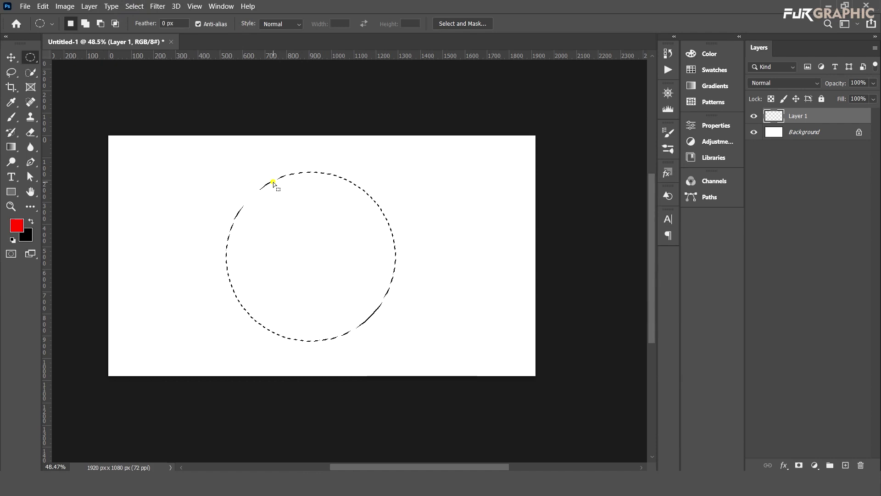
{"action": "right_click", "coordinate": [304, 209]}
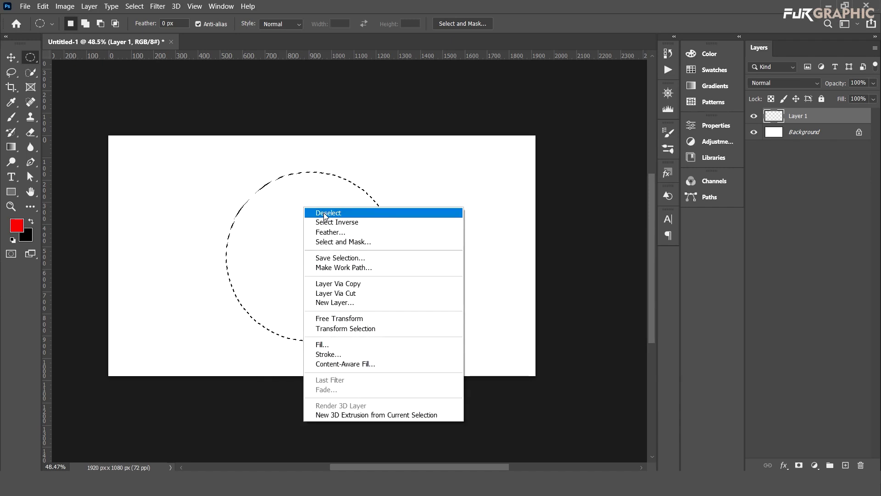
{"action": "left_click", "coordinate": [326, 213]}
{"action": "left_click_drag", "start_coordinate": [239, 170], "coordinate": [398, 344]}
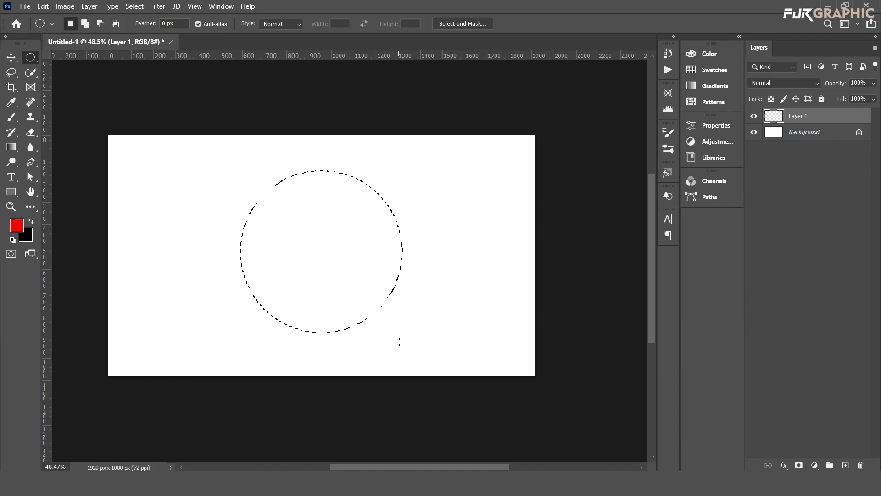
{"action": "right_click", "coordinate": [317, 208]}
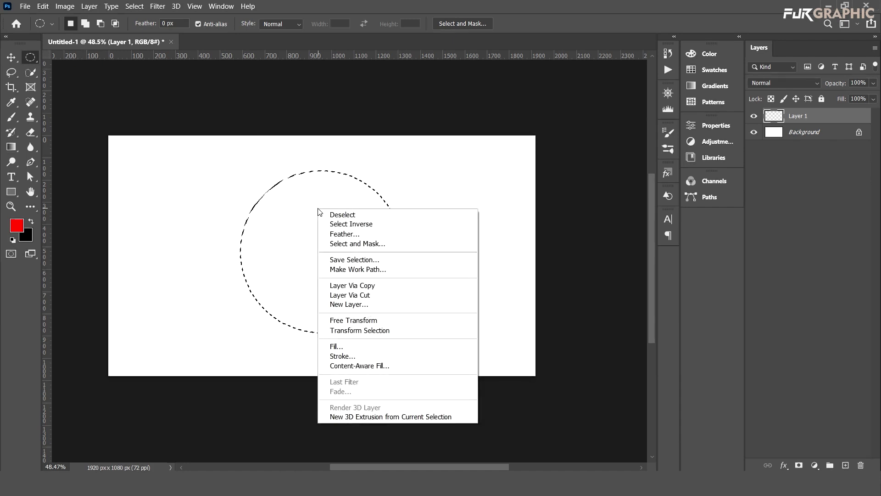
- Invert the circle selection with Select Inverse, then test a red fill outside it and remove it
{"action": "left_click", "coordinate": [352, 223]}
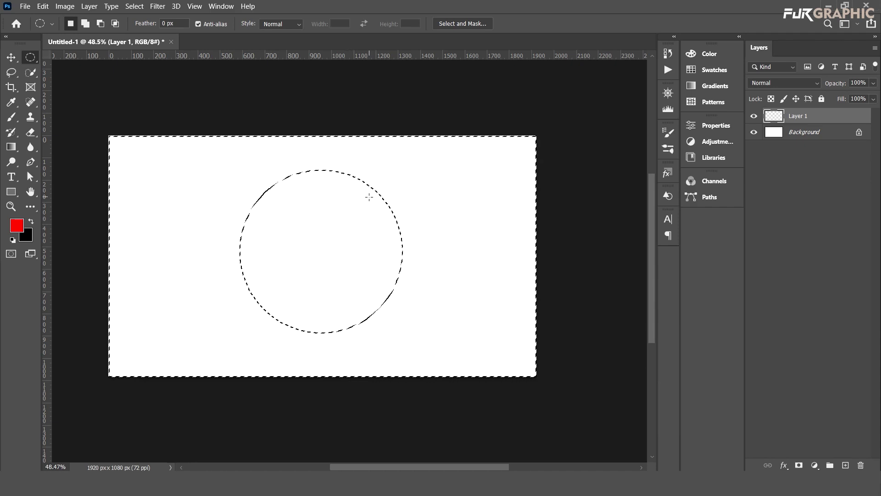
{"action": "key", "text": "alt"}
{"action": "key", "text": "alt+BackSpace"}
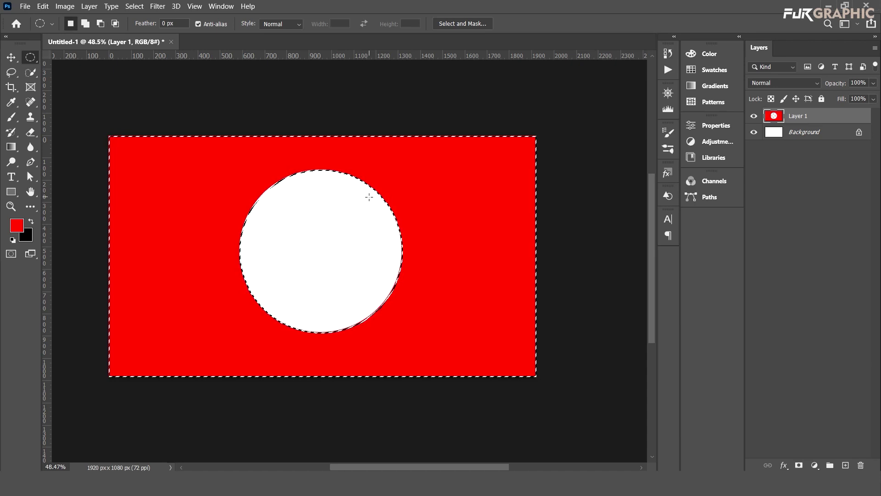
{"action": "right_click", "coordinate": [387, 170]}
{"action": "left_click", "coordinate": [419, 177]}
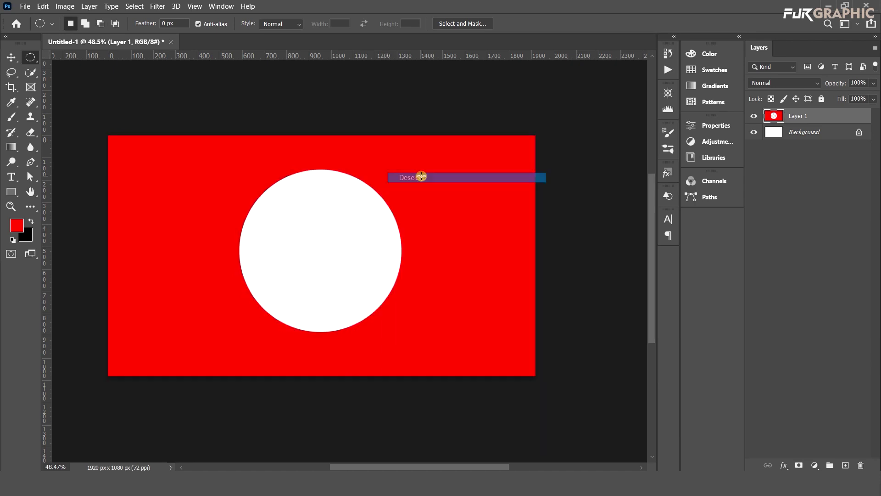
{"action": "key", "text": "ctrl+shift+d"}
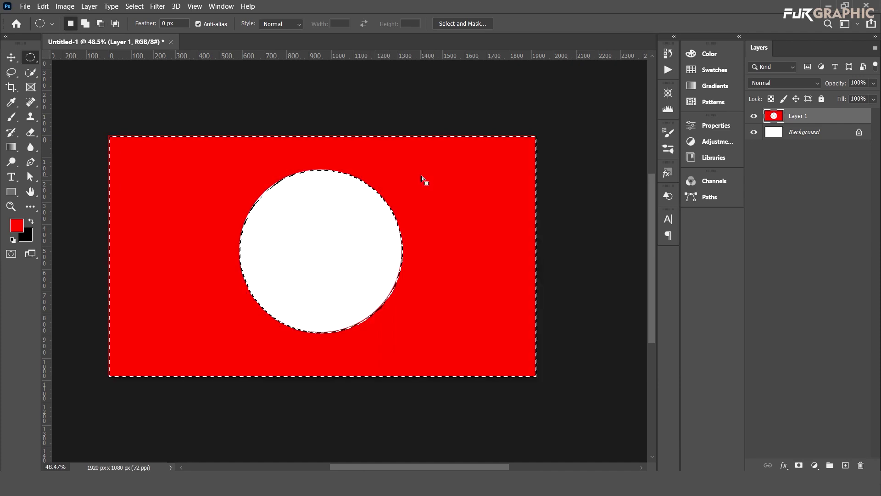
{"action": "key", "text": "Delete"}
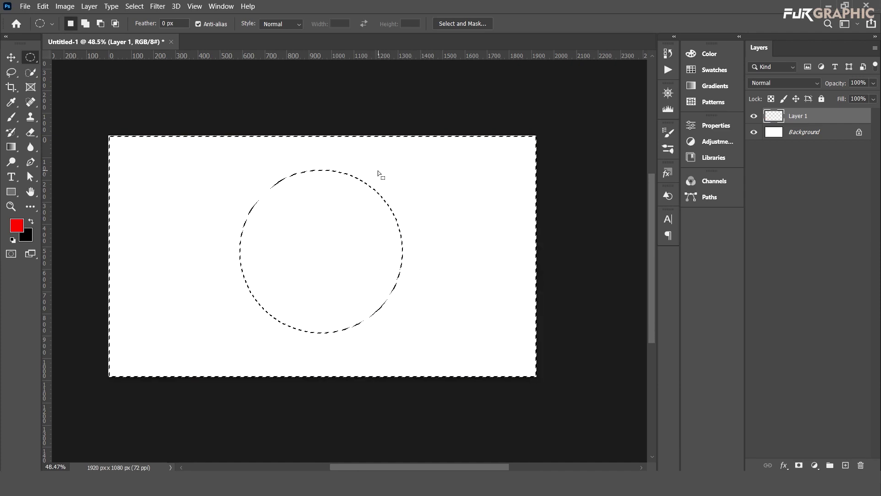
- Feather the inverted selection by 50 px, fill it black on Layer 1, then deselect
{"action": "right_click", "coordinate": [378, 170]}
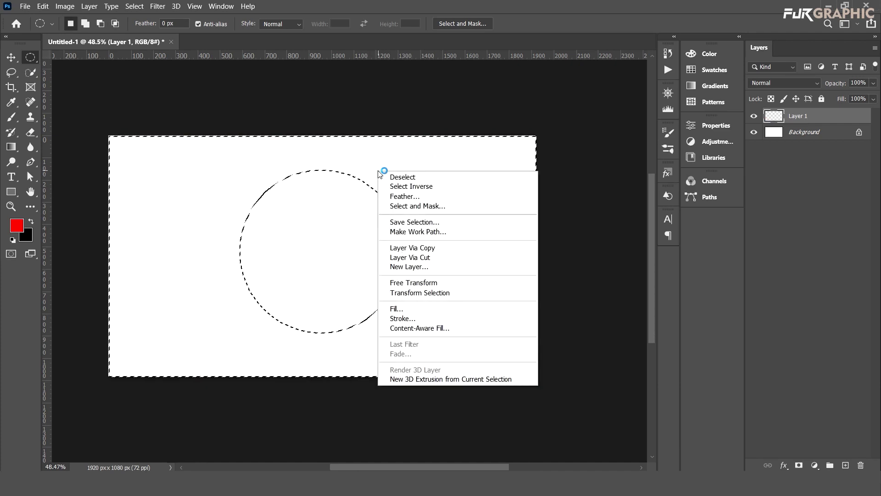
{"action": "left_click", "coordinate": [419, 197]}
{"action": "left_click", "coordinate": [487, 152]}
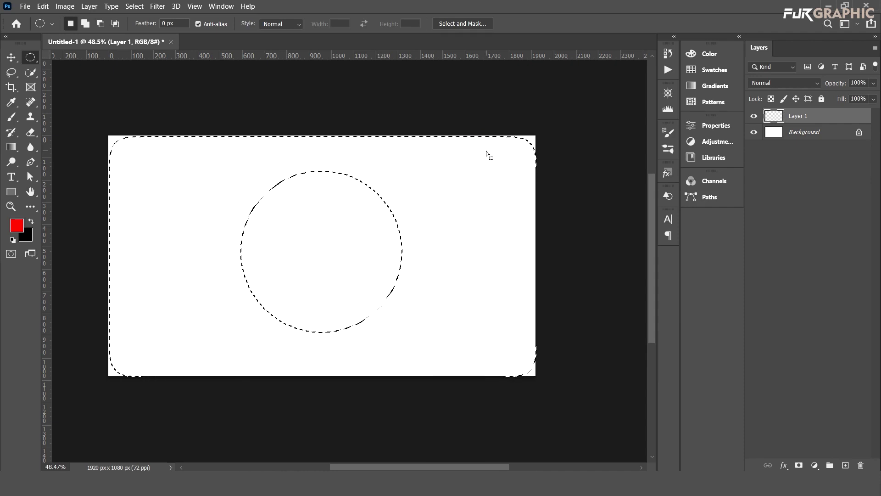
{"action": "key", "text": "ctrl+BackSpace"}
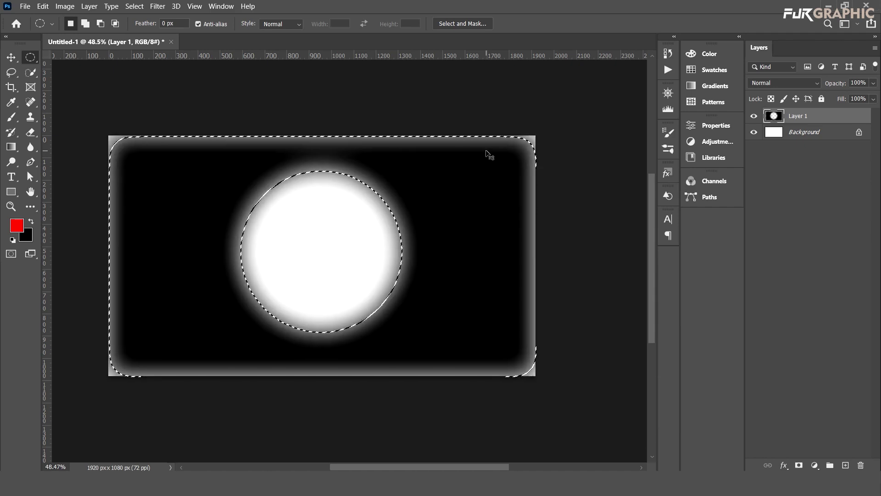
{"action": "key", "text": "ctrl+z"}
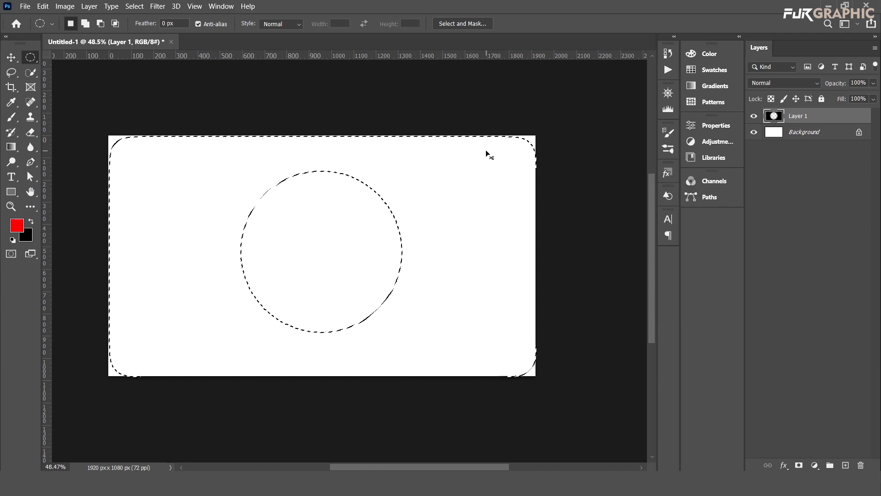
{"action": "key", "text": "ctrl+shift+z"}
{"action": "key", "text": "ctrl+d"}
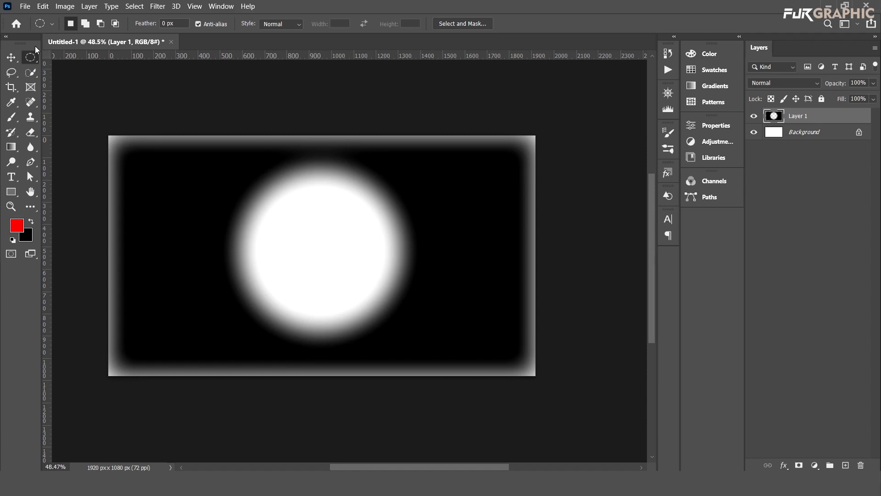
- Delete Layer 1 and fill a circular selection with red on the Background
{"action": "left_click", "coordinate": [12, 58]}
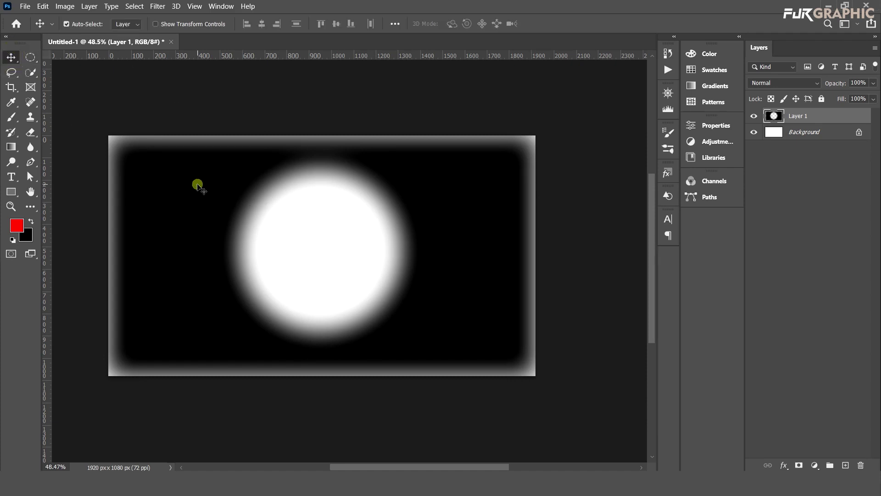
{"action": "key", "text": "Delete"}
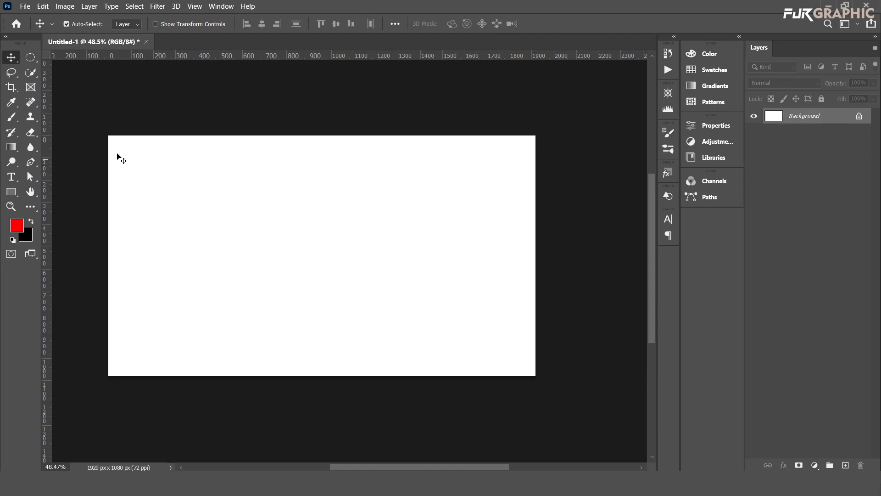
{"action": "left_click", "coordinate": [31, 58]}
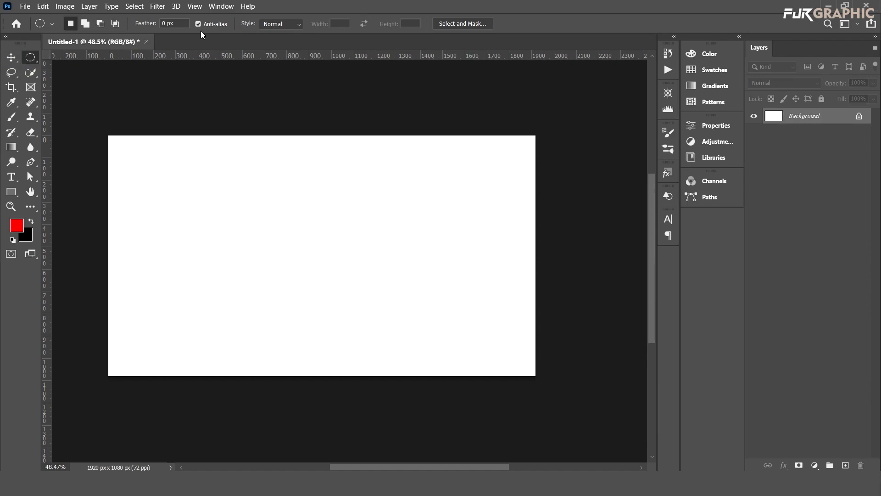
{"action": "left_click_drag", "start_coordinate": [225, 157], "coordinate": [410, 323]}
{"action": "key", "text": "alt+BackSpace"}
{"action": "left_click", "coordinate": [330, 220]}
- Try a second red circle at the upper right, undo it, and zoom in on the first circle
{"action": "left_click_drag", "start_coordinate": [322, 200], "coordinate": [335, 185]}
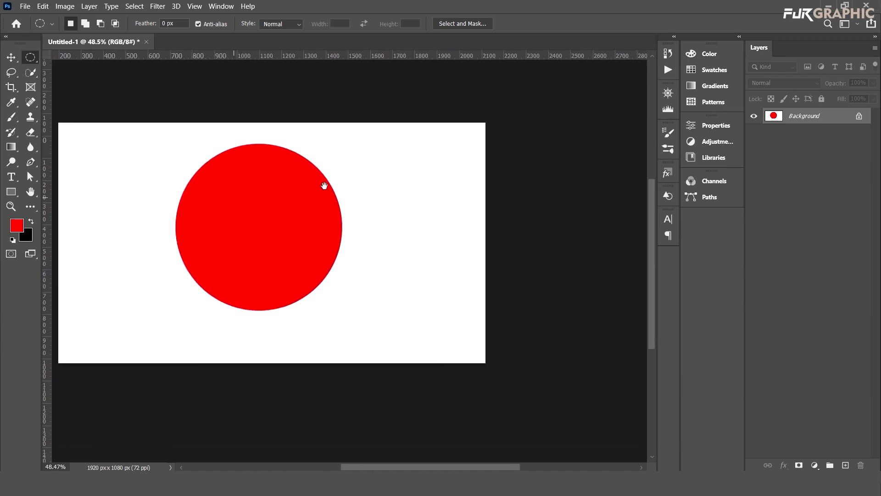
{"action": "left_click_drag", "start_coordinate": [440, 147], "coordinate": [527, 298]}
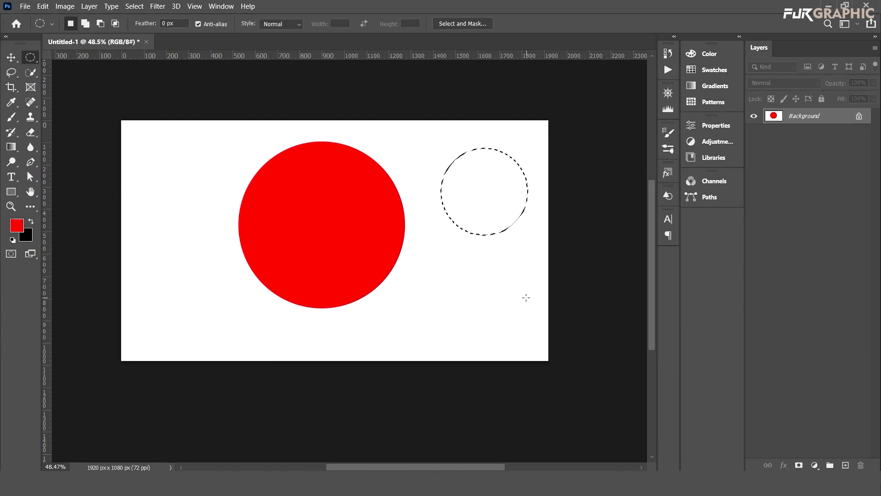
{"action": "key", "text": "alt+BackSpace"}
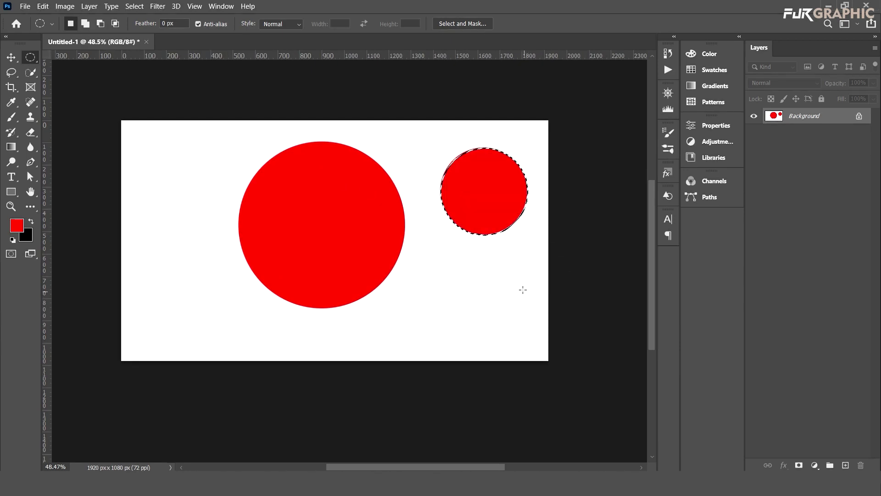
{"action": "key", "text": "ctrl+z"}
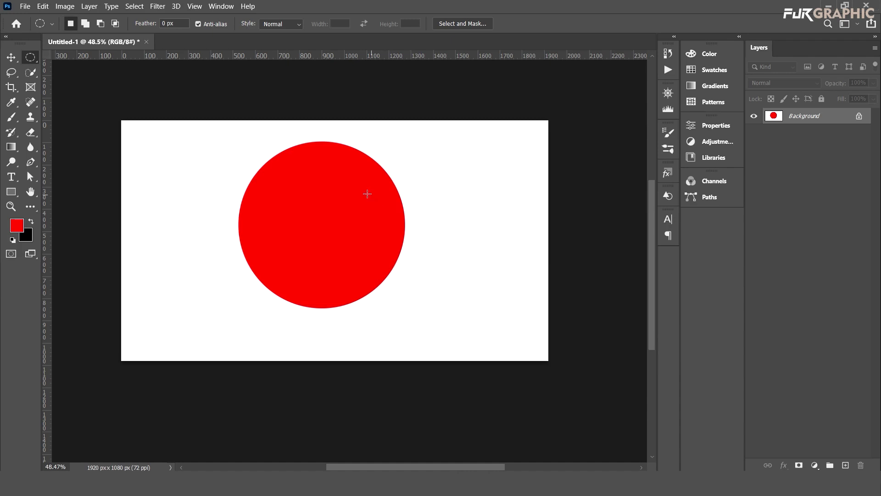
{"action": "mouse_move", "coordinate": [371, 161]}
{"action": "left_mouse_down"}
{"action": "mouse_move", "coordinate": [413, 246]}
{"action": "mouse_move", "coordinate": [512, 378]}
{"action": "mouse_move", "coordinate": [360, 245]}
{"action": "mouse_move", "coordinate": [462, 399]}
{"action": "mouse_move", "coordinate": [533, 450]}
{"action": "mouse_move", "coordinate": [363, 294]}
{"action": "mouse_move", "coordinate": [380, 324]}
{"action": "left_mouse_up"}
{"action": "mouse_move", "coordinate": [263, 199]}
{"action": "left_mouse_down"}
{"action": "mouse_move", "coordinate": [238, 191]}
{"action": "mouse_move", "coordinate": [288, 181]}
{"action": "left_mouse_up"}
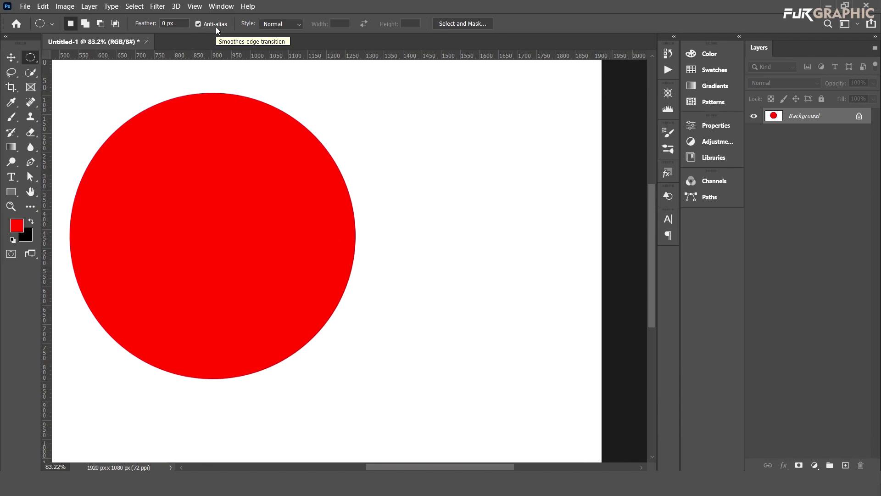
- With anti-aliasing off, fill a second red circle to the right of the first
{"action": "left_click", "coordinate": [199, 24]}
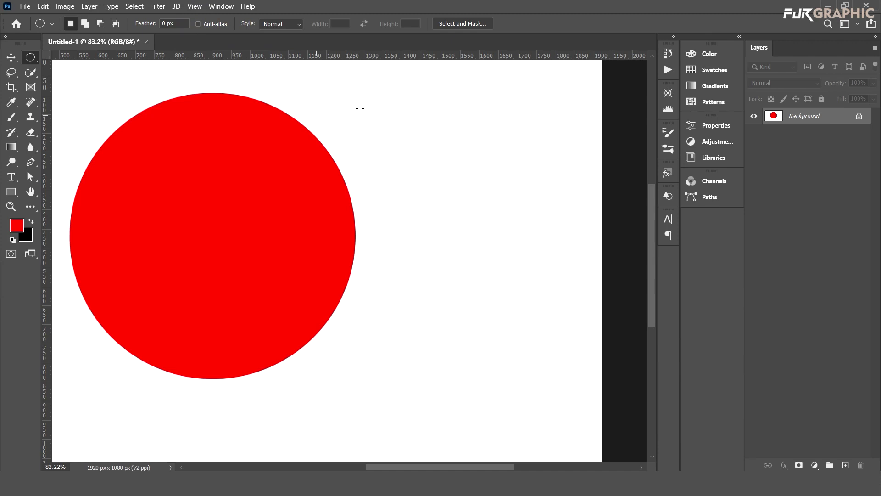
{"action": "left_click_drag", "start_coordinate": [393, 102], "coordinate": [560, 320]}
{"action": "key", "text": "alt+BackSpace"}
{"action": "key", "text": "ctrl+d"}
- Zoom in closely to compare the edge pixels of the two red circles
{"action": "left_click_drag", "start_coordinate": [502, 122], "coordinate": [380, 153]}
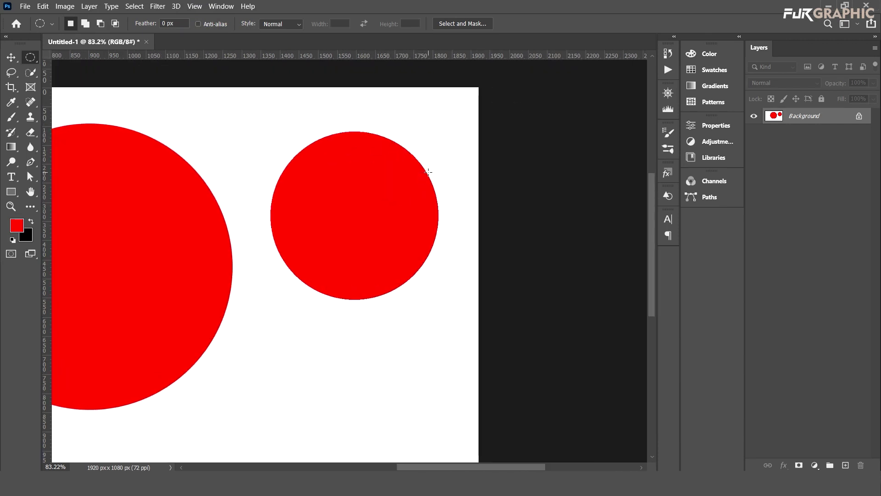
{"action": "scroll", "coordinate": [367, 155], "scroll_direction": "up", "scroll_amount": 2}
{"action": "scroll", "coordinate": [380, 188], "scroll_direction": "up", "scroll_amount": 2}
{"action": "scroll", "coordinate": [387, 202], "scroll_direction": "down", "scroll_amount": 1}
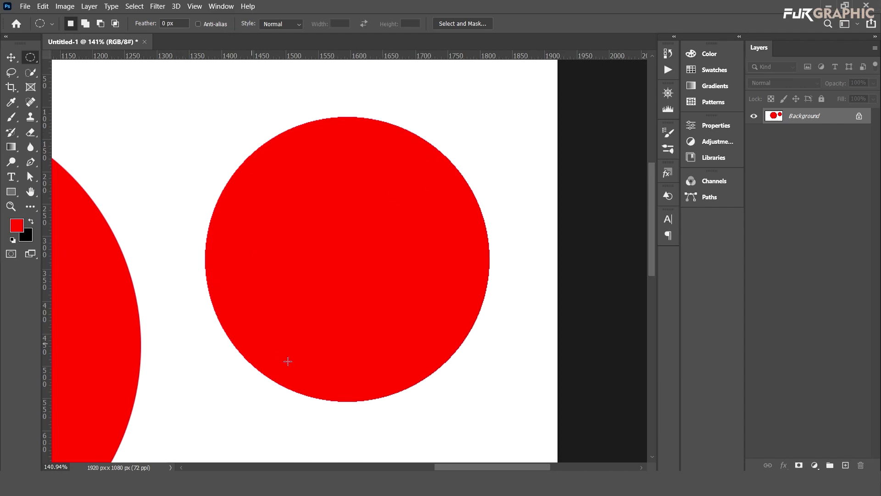
{"action": "scroll", "coordinate": [399, 151], "scroll_direction": "up", "scroll_amount": 3}
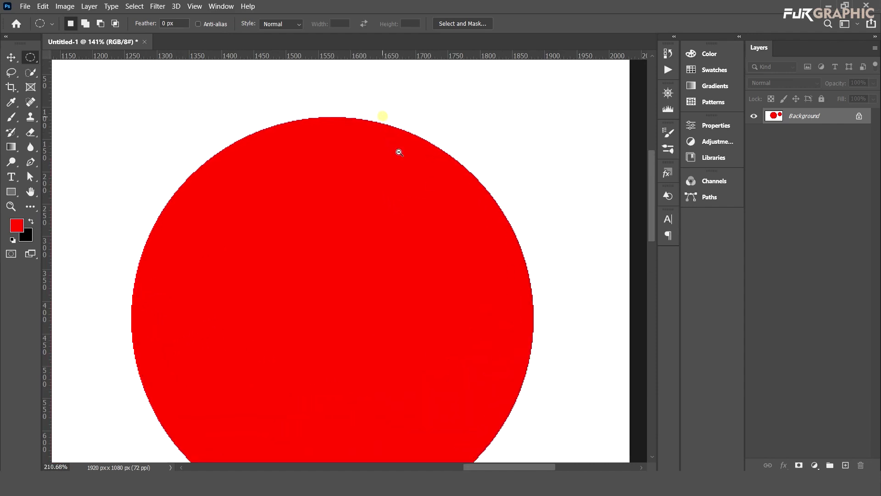
{"action": "scroll", "coordinate": [454, 236], "scroll_direction": "up", "scroll_amount": 5}
{"action": "scroll", "coordinate": [462, 246], "scroll_direction": "up", "scroll_amount": 2}
{"action": "scroll", "coordinate": [462, 246], "scroll_direction": "up", "scroll_amount": 2}
{"action": "scroll", "coordinate": [482, 291], "scroll_direction": "up", "scroll_amount": 1}
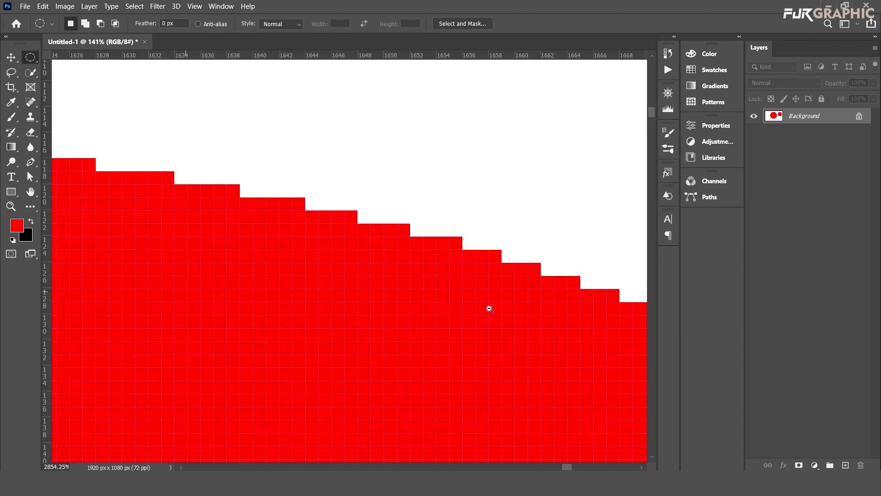
{"action": "scroll", "coordinate": [487, 309], "scroll_direction": "up", "scroll_amount": 3}
{"action": "scroll", "coordinate": [505, 340], "scroll_direction": "up", "scroll_amount": 3}
{"action": "scroll", "coordinate": [528, 371], "scroll_direction": "up", "scroll_amount": 1}
{"action": "left_click_drag", "start_coordinate": [339, 295], "coordinate": [279, 181]}
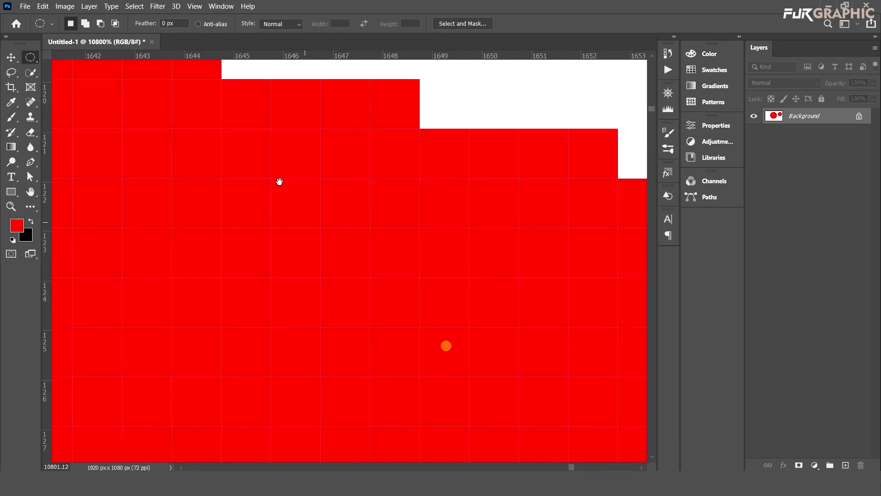
{"action": "scroll", "coordinate": [489, 203], "scroll_direction": "down", "scroll_amount": 3}
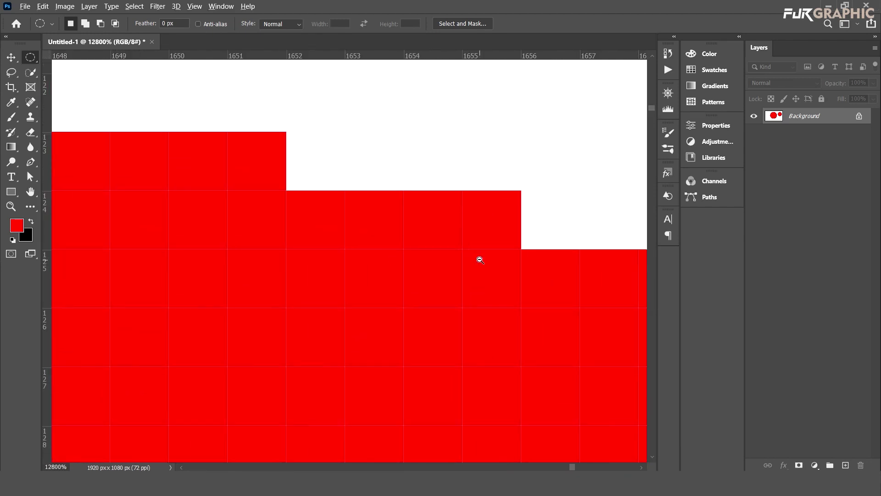
{"action": "scroll", "coordinate": [479, 257], "scroll_direction": "down", "scroll_amount": 5}
{"action": "scroll", "coordinate": [435, 281], "scroll_direction": "down", "scroll_amount": 3}
{"action": "left_click_drag", "start_coordinate": [436, 282], "coordinate": [366, 134]}
{"action": "scroll", "coordinate": [358, 187], "scroll_direction": "down", "scroll_amount": 2}
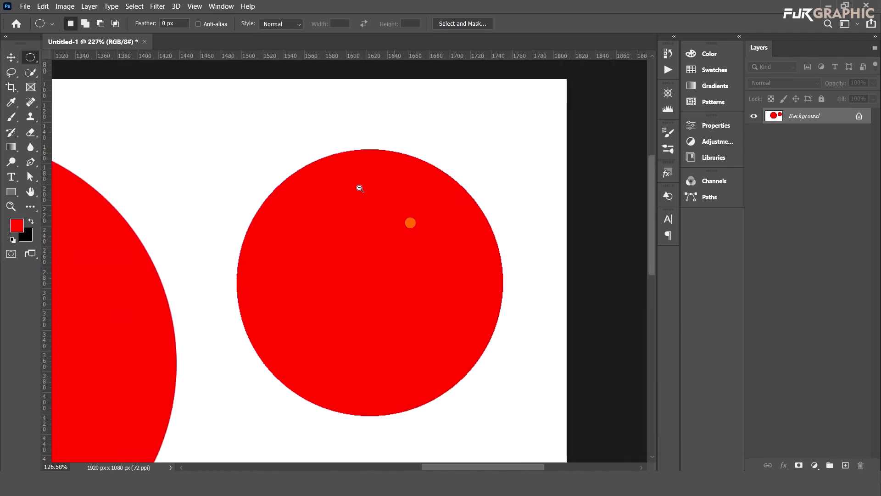
{"action": "scroll", "coordinate": [358, 187], "scroll_direction": "down", "scroll_amount": 1}
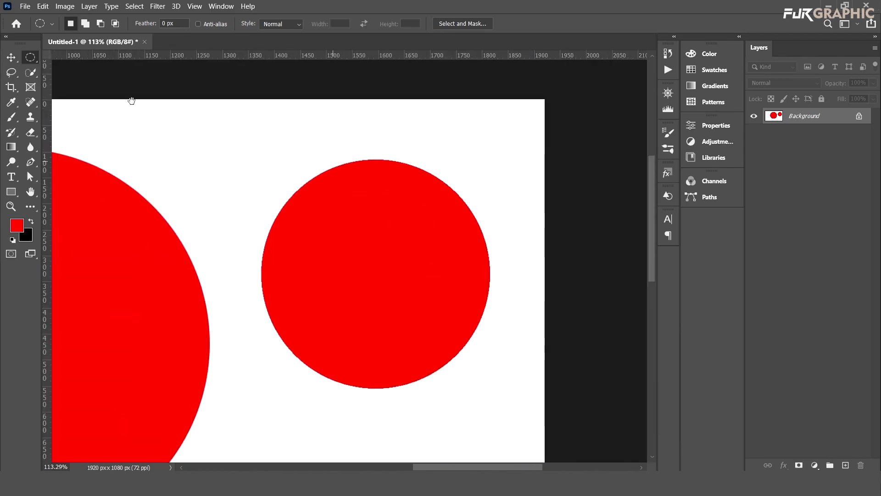
- Turn Anti-alias back on and zoom out to about 34% to show the whole canvas
{"action": "left_click", "coordinate": [198, 24]}
{"action": "mouse_move", "coordinate": [271, 126]}
{"action": "left_mouse_down"}
{"action": "mouse_move", "coordinate": [249, 112]}
{"action": "mouse_move", "coordinate": [146, 165]}
{"action": "mouse_move", "coordinate": [289, 149]}
{"action": "left_mouse_up"}
{"action": "scroll", "coordinate": [364, 177], "scroll_direction": "down", "scroll_amount": 3}
{"action": "scroll", "coordinate": [363, 153], "scroll_direction": "down", "scroll_amount": 2}
{"action": "left_click_drag", "start_coordinate": [363, 153], "coordinate": [327, 173]}
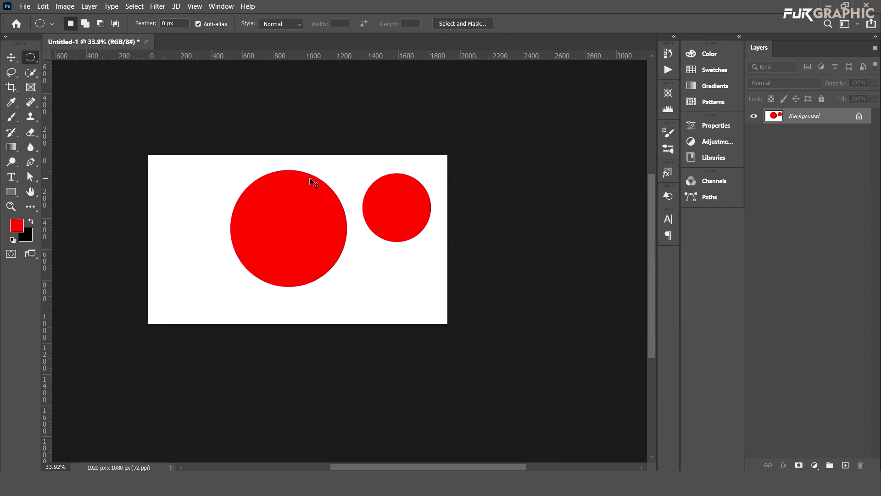
- Erase both red circles from the Background and deselect
{"action": "key", "text": "ctrl+shift+d"}
{"action": "key", "text": "Delete"}
{"action": "key", "text": "ctrl+shift+d"}
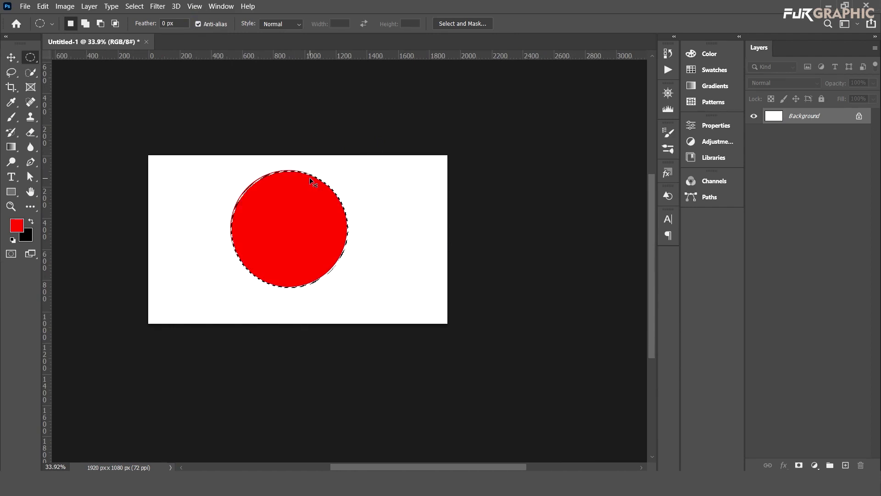
{"action": "key", "text": "Delete"}
{"action": "key", "text": "ctrl+d"}
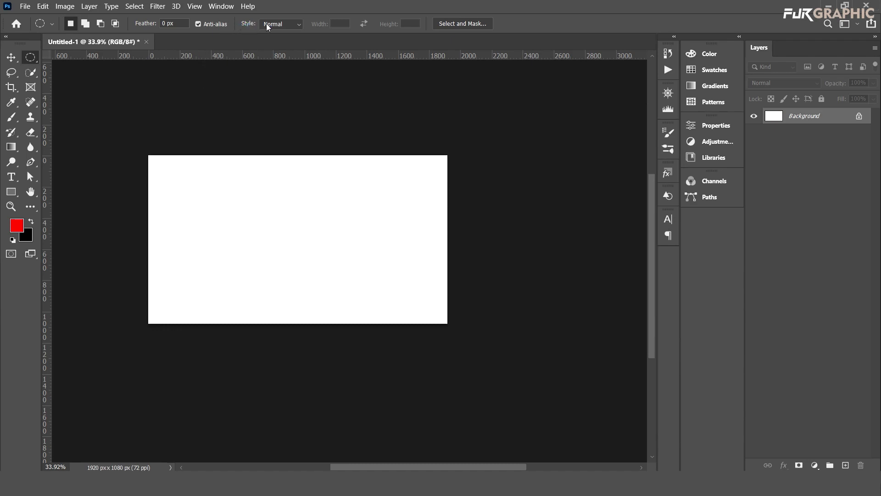
- Draw trial elliptical selections with the Normal marquee style
{"action": "left_click", "coordinate": [268, 25]}
{"action": "left_click", "coordinate": [267, 25]}
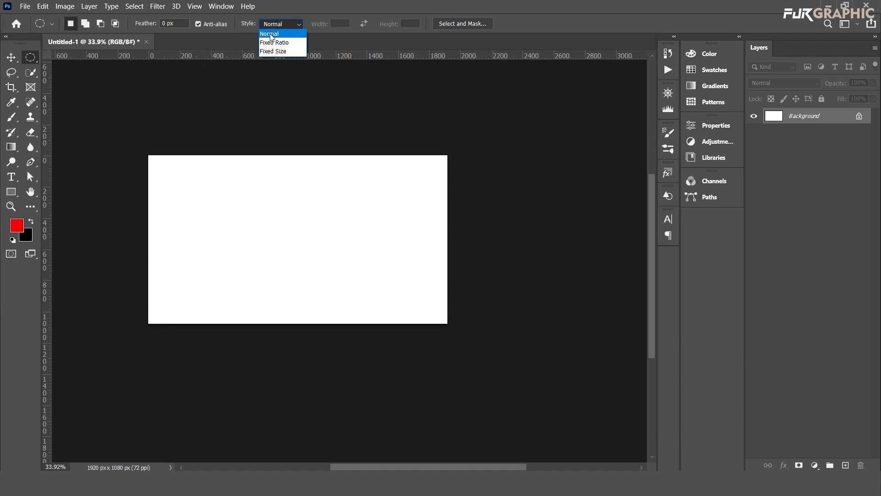
{"action": "left_click", "coordinate": [270, 37]}
{"action": "left_click_drag", "start_coordinate": [203, 172], "coordinate": [294, 246]}
{"action": "left_click_drag", "start_coordinate": [334, 197], "coordinate": [235, 270]}
- Switch the marquee Style to Fixed Ratio 1:1 and draw a round selection at the canvas centre
{"action": "left_click", "coordinate": [277, 24]}
{"action": "left_click", "coordinate": [279, 40]}
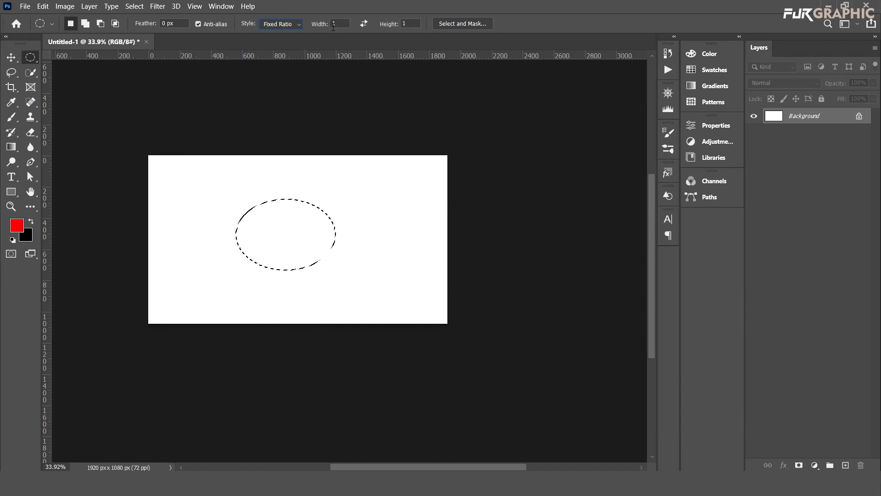
{"action": "mouse_move", "coordinate": [205, 170]}
{"action": "left_mouse_down"}
{"action": "mouse_move", "coordinate": [325, 293]}
{"action": "mouse_move", "coordinate": [236, 278]}
{"action": "left_mouse_up"}
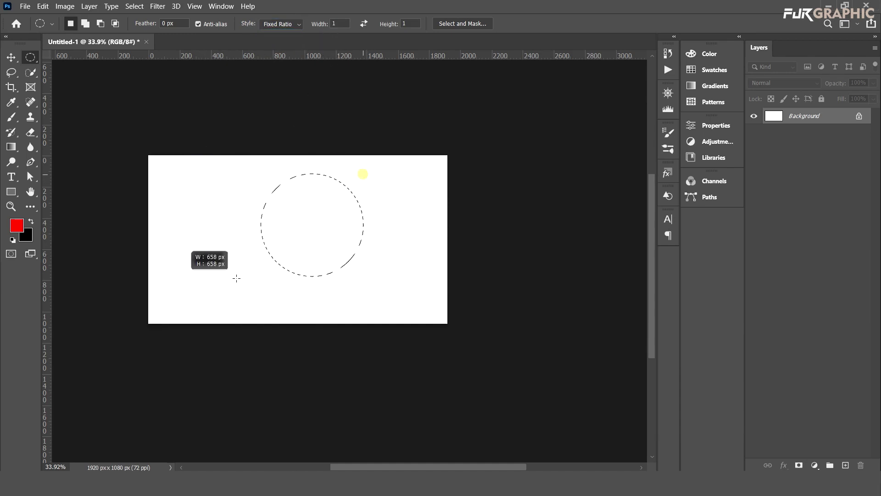
{"action": "left_click_drag", "start_coordinate": [230, 194], "coordinate": [319, 283]}
{"action": "left_click_drag", "start_coordinate": [364, 183], "coordinate": [197, 275]}
{"action": "left_click_drag", "start_coordinate": [187, 175], "coordinate": [301, 260]}
{"action": "mouse_move", "coordinate": [358, 205]}
{"action": "left_mouse_down"}
{"action": "mouse_move", "coordinate": [209, 281]}
{"action": "mouse_move", "coordinate": [245, 238]}
{"action": "left_mouse_up"}
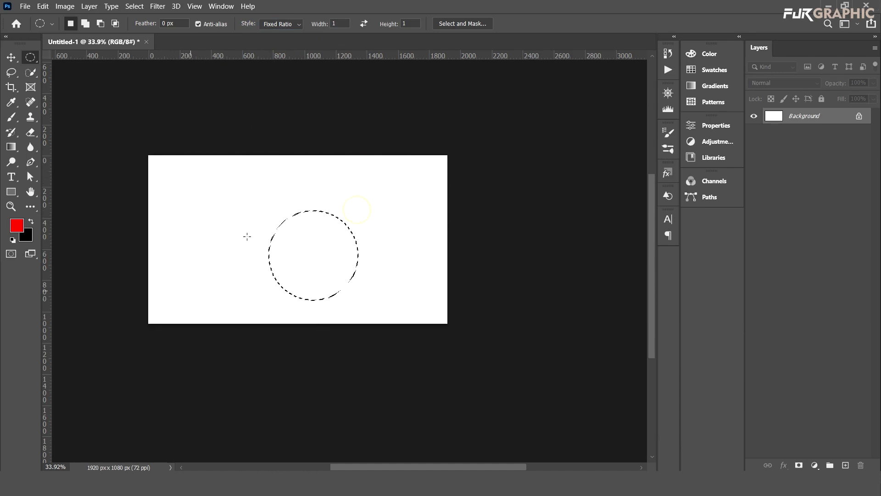
- Place 64 px Fixed Size circle selections, then reset Style to Normal and deselect
{"action": "left_click", "coordinate": [291, 24]}
{"action": "left_click", "coordinate": [281, 51]}
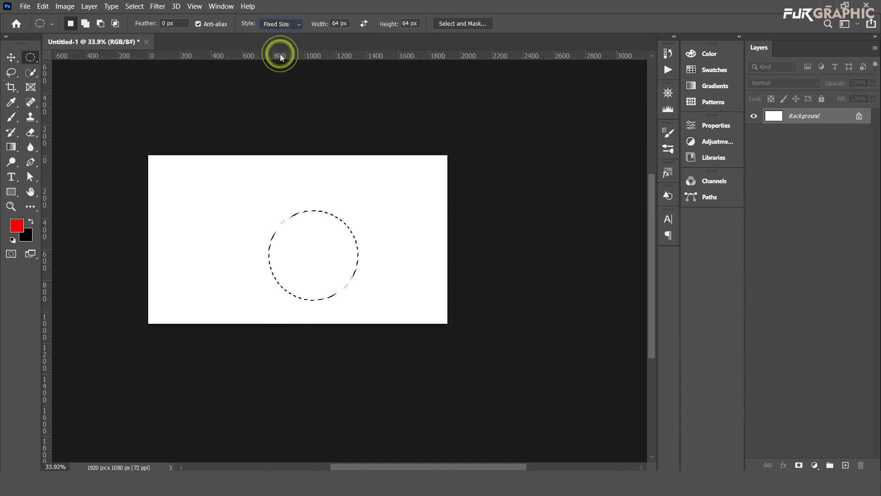
{"action": "left_click_drag", "start_coordinate": [201, 184], "coordinate": [277, 270]}
{"action": "left_click_drag", "start_coordinate": [234, 185], "coordinate": [273, 234]}
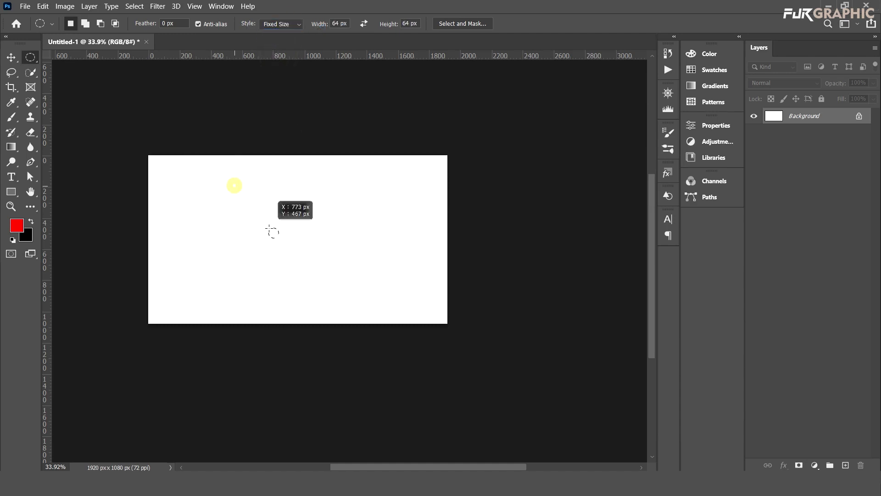
{"action": "left_click", "coordinate": [336, 200]}
{"action": "left_click_drag", "start_coordinate": [265, 194], "coordinate": [293, 223]}
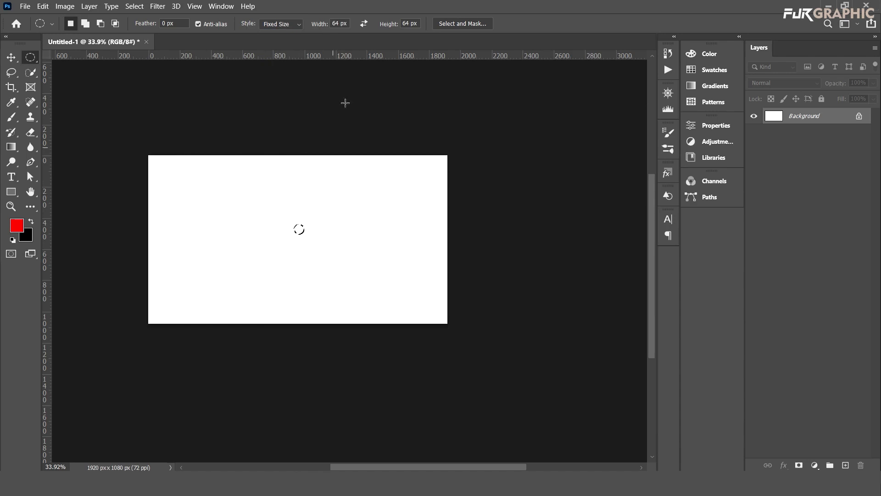
{"action": "left_click", "coordinate": [289, 26]}
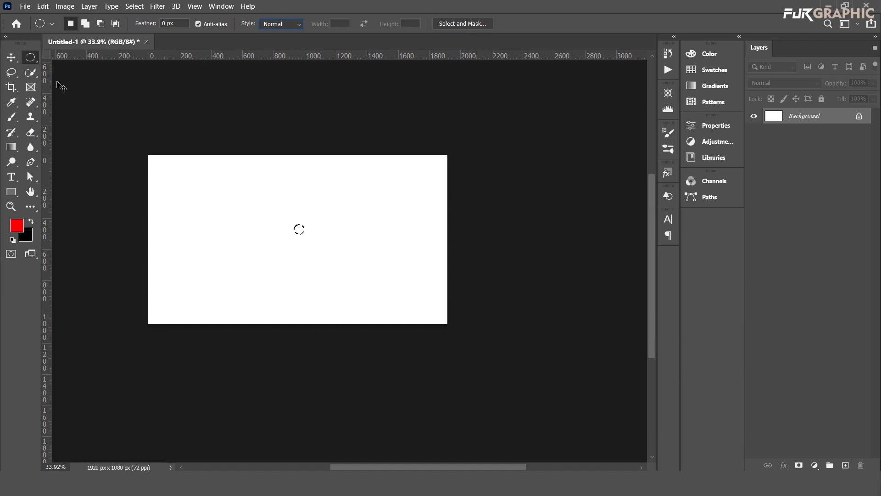
{"action": "left_click", "coordinate": [242, 181]}
{"action": "left_click", "coordinate": [826, 5]}
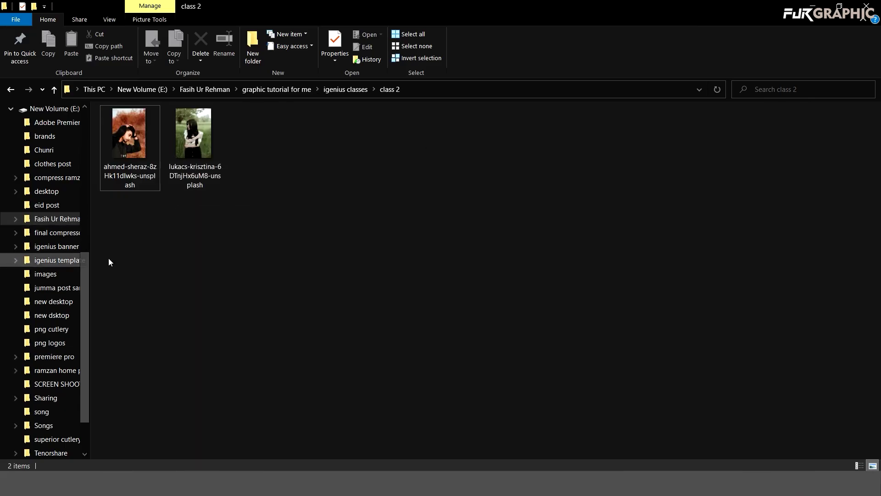
{"action": "left_click_drag", "start_coordinate": [211, 128], "coordinate": [436, 461]}
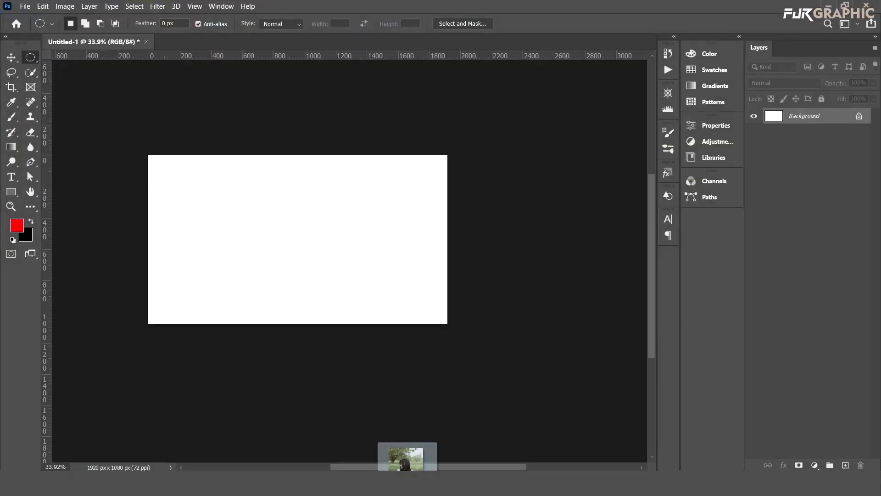
{"action": "mouse_move", "coordinate": [436, 458]}
{"action": "left_mouse_down"}
{"action": "mouse_move", "coordinate": [249, 80]}
{"action": "mouse_move", "coordinate": [289, 30]}
{"action": "left_mouse_up"}
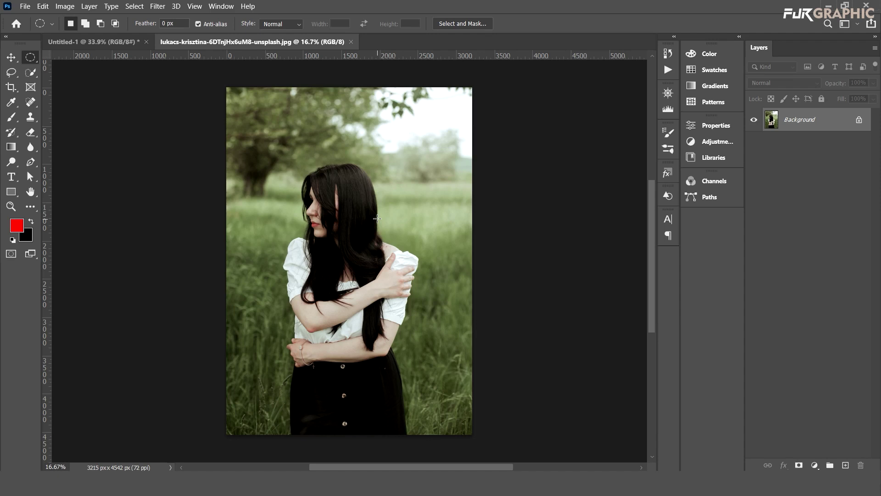
{"action": "key", "text": "alt+Tab"}
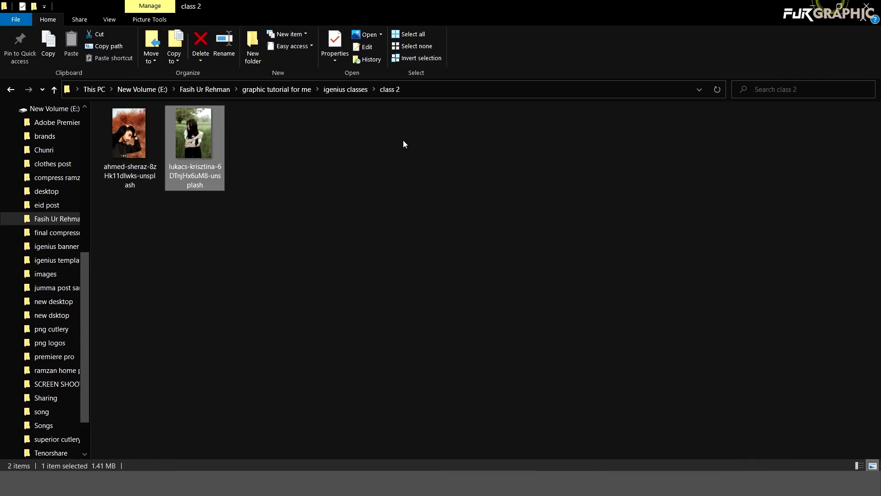
- Cancel the accidental placement of the woman photo into Untitled-1
{"action": "mouse_move", "coordinate": [195, 135]}
{"action": "left_mouse_down"}
{"action": "mouse_move", "coordinate": [295, 281]}
{"action": "mouse_move", "coordinate": [224, 176]}
{"action": "left_mouse_up"}
{"action": "mouse_move", "coordinate": [274, 309]}
{"action": "left_mouse_down"}
{"action": "mouse_move", "coordinate": [404, 459]}
{"action": "mouse_move", "coordinate": [117, 40]}
{"action": "mouse_move", "coordinate": [294, 239]}
{"action": "left_mouse_up"}
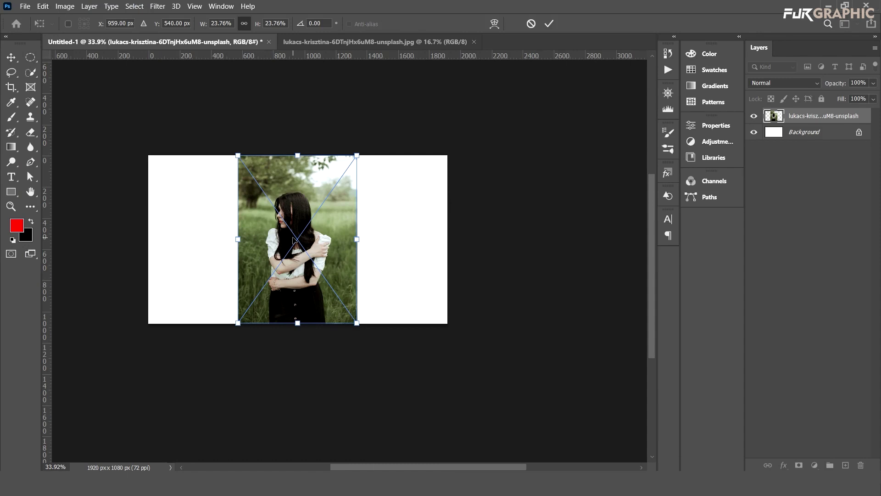
{"action": "key", "text": "Escape"}
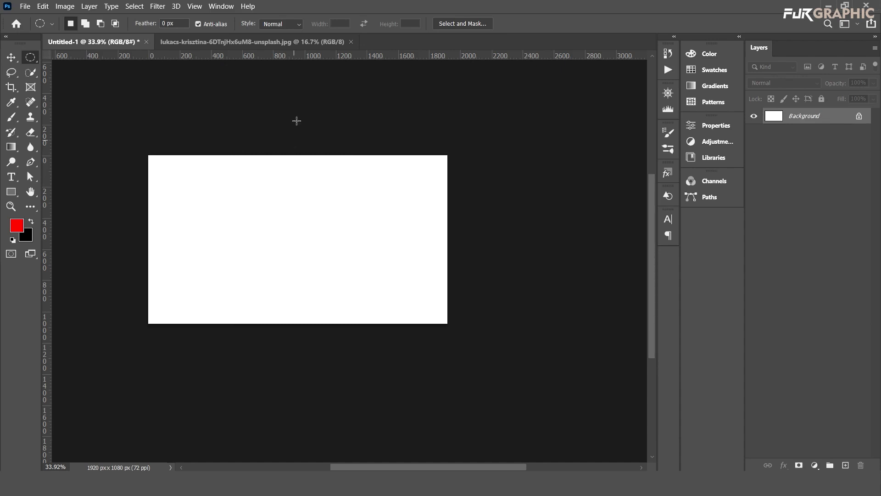
- Close the photo tab and reopen the file as its own 3215 x 4542 px document
{"action": "left_click", "coordinate": [304, 41]}
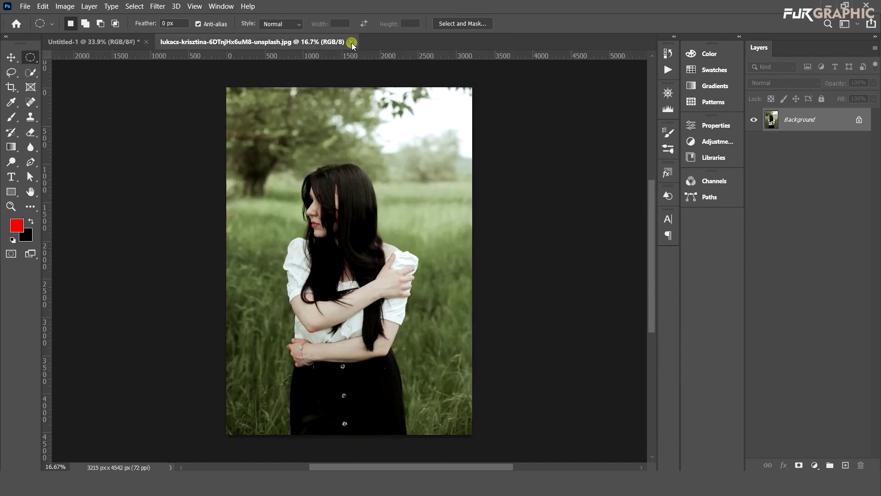
{"action": "left_click", "coordinate": [351, 41]}
{"action": "mouse_move", "coordinate": [202, 138]}
{"action": "left_mouse_down"}
{"action": "mouse_move", "coordinate": [192, 148]}
{"action": "mouse_move", "coordinate": [369, 345]}
{"action": "left_mouse_up"}
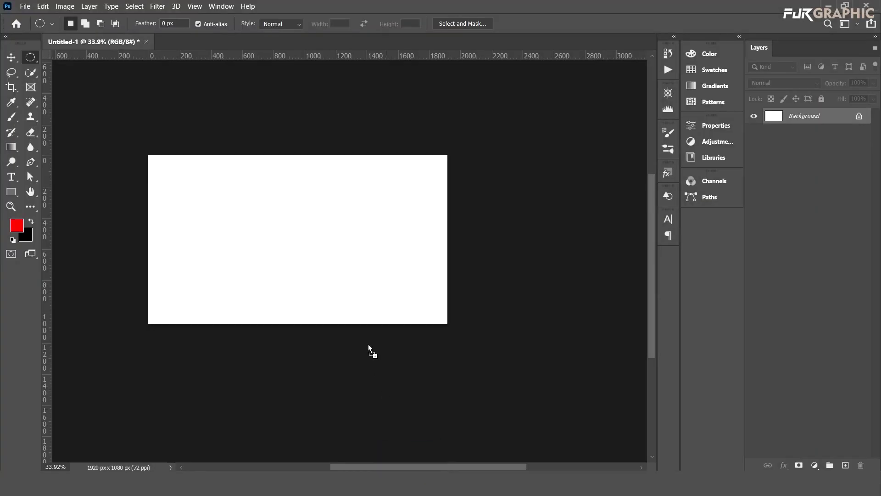
{"action": "left_click_drag", "start_coordinate": [286, 77], "coordinate": [318, 25]}
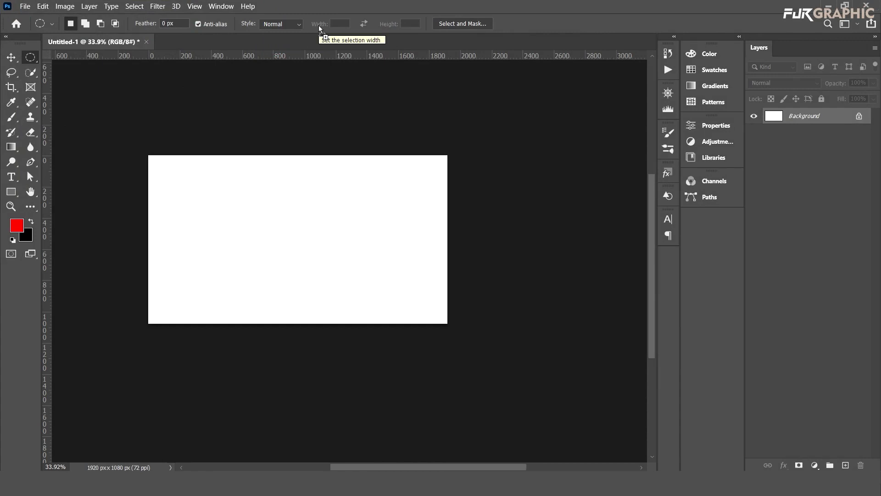
{"action": "left_click_drag", "start_coordinate": [318, 26], "coordinate": [318, 25]}
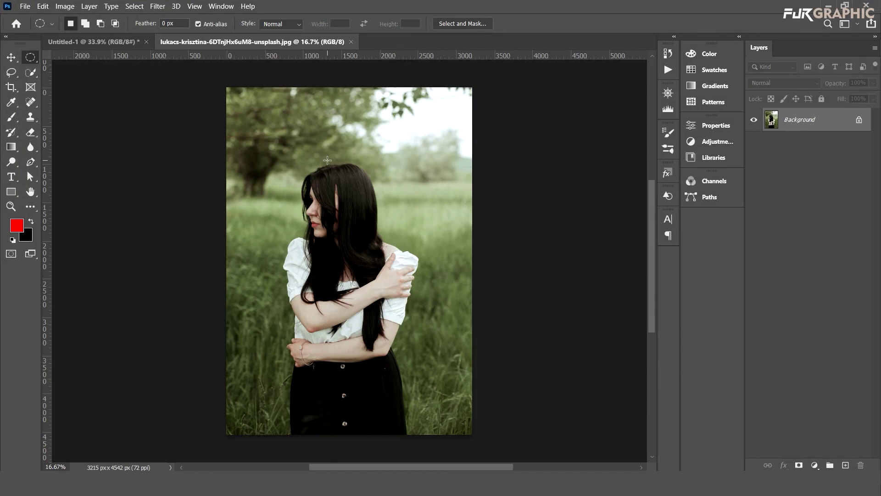
- Drag a tall elliptical selection around the woman, spanning the photo's full height
{"action": "left_click_drag", "start_coordinate": [339, 167], "coordinate": [326, 158]}
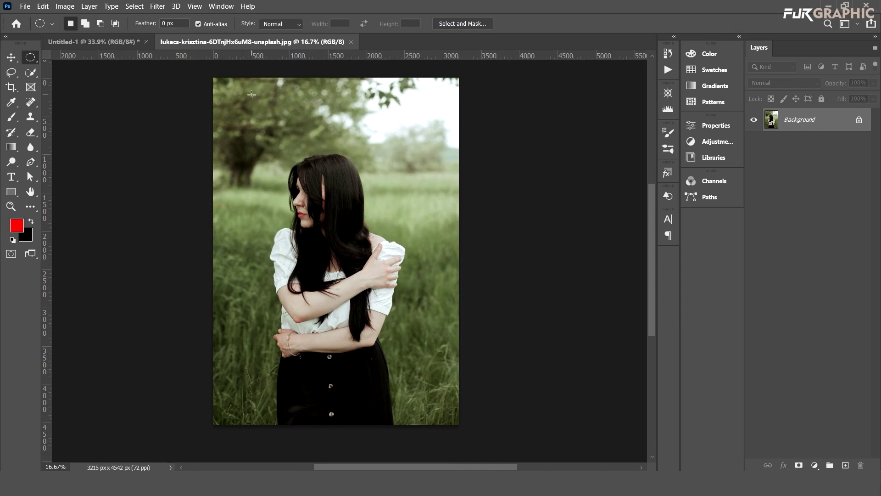
{"action": "mouse_move", "coordinate": [261, 85]}
{"action": "left_mouse_down"}
{"action": "mouse_move", "coordinate": [423, 436]}
{"action": "mouse_move", "coordinate": [427, 464]}
{"action": "left_mouse_up"}
{"action": "mouse_move", "coordinate": [340, 252]}
{"action": "left_mouse_down"}
{"action": "mouse_move", "coordinate": [329, 233]}
{"action": "mouse_move", "coordinate": [326, 243]}
{"action": "left_mouse_up"}
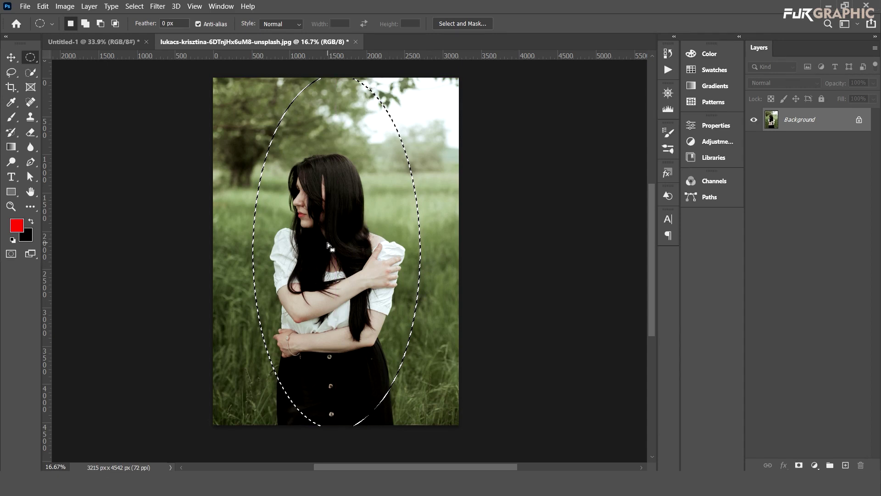
- Feather the elliptical selection by 60 px, keeping it in its original position
{"action": "right_click", "coordinate": [336, 187]}
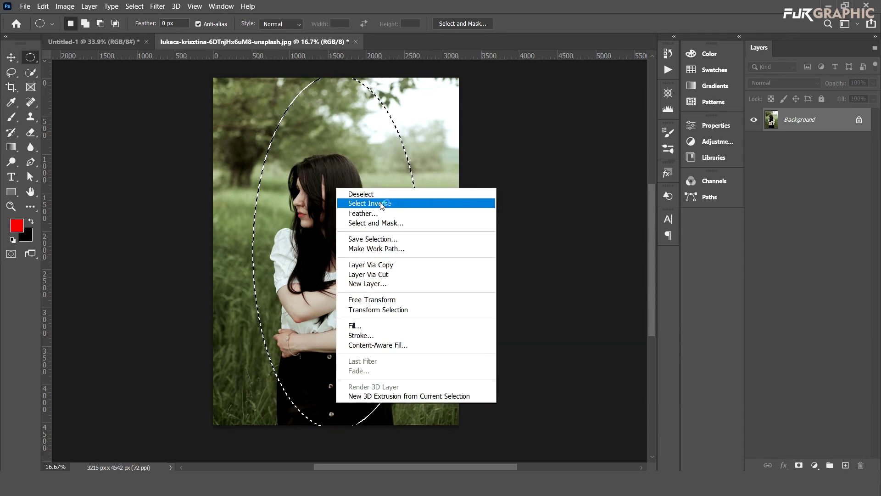
{"action": "left_click", "coordinate": [373, 213]}
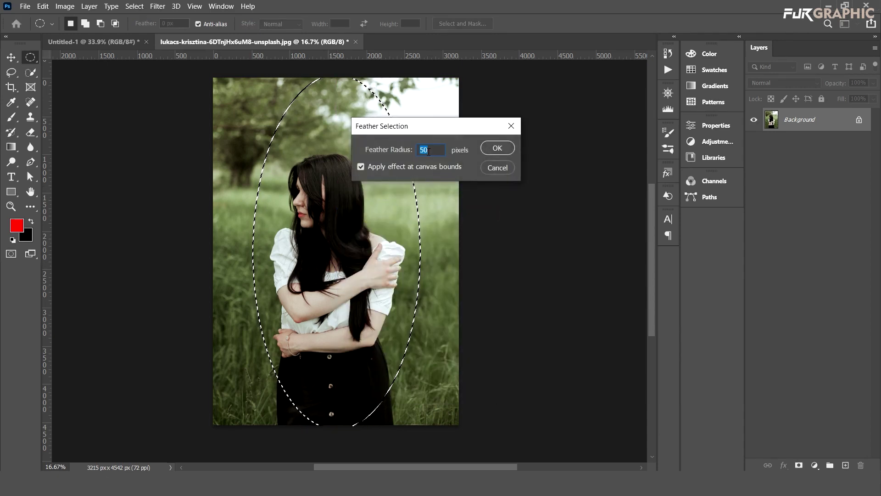
{"action": "type", "text": "6"}
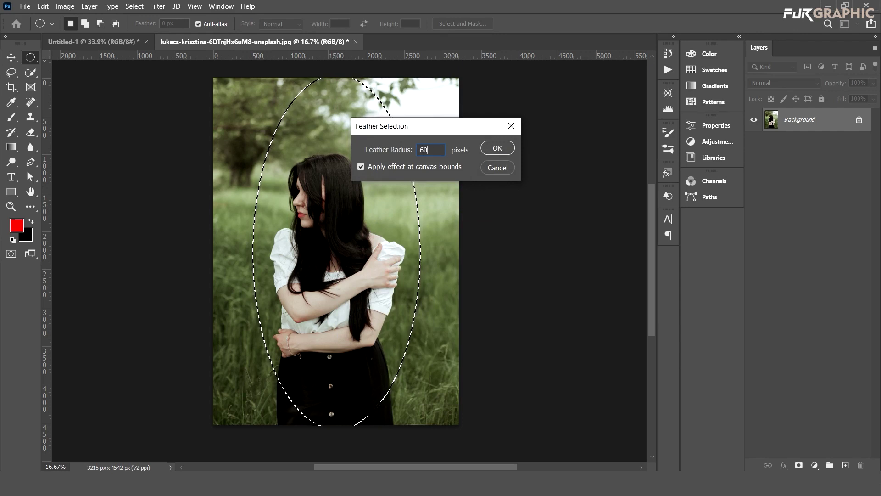
{"action": "key", "text": "Return"}
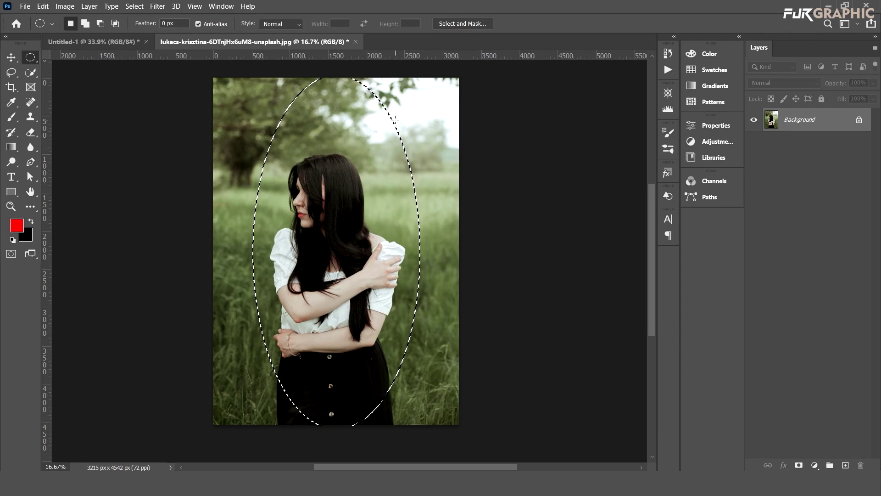
{"action": "key", "text": "shift+Right"}
{"action": "key", "text": "shift+Right"}
{"action": "key", "text": "shift+Right"}
{"action": "key", "text": "shift+Down"}
{"action": "key", "text": "shift+Down"}
{"action": "key", "text": "shift+Down"}
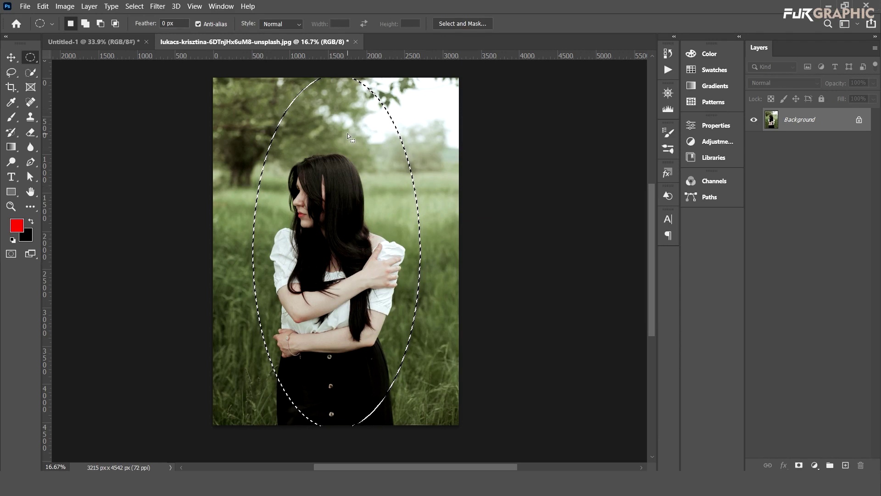
{"action": "key", "text": "ctrl+z"}
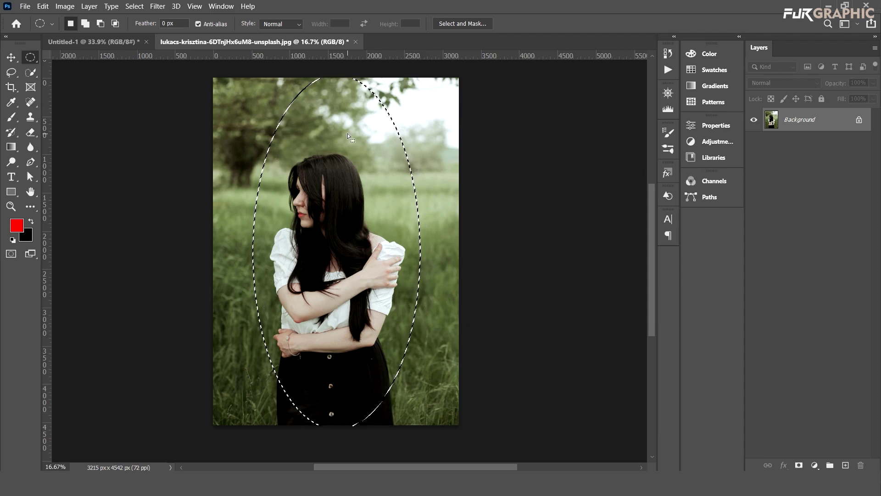
- Invert and feather the selection, fill the outside of the oval with black, then deselect
{"action": "right_click", "coordinate": [348, 134]}
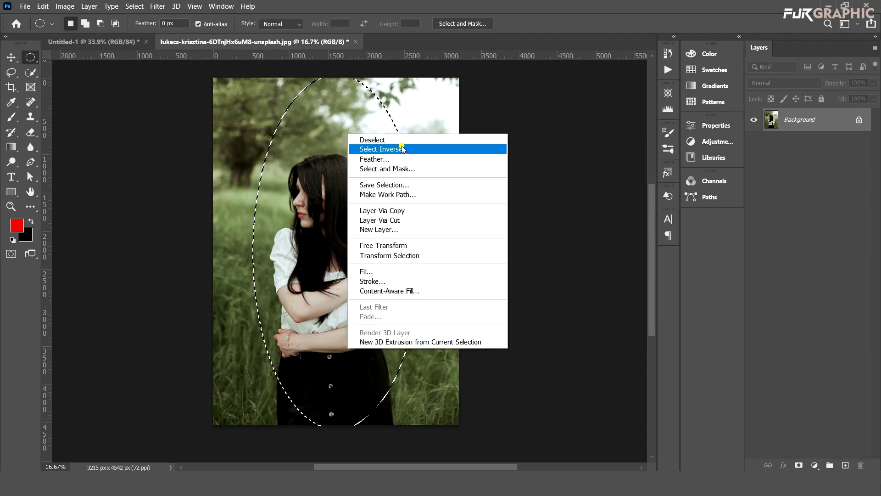
{"action": "left_click", "coordinate": [402, 149]}
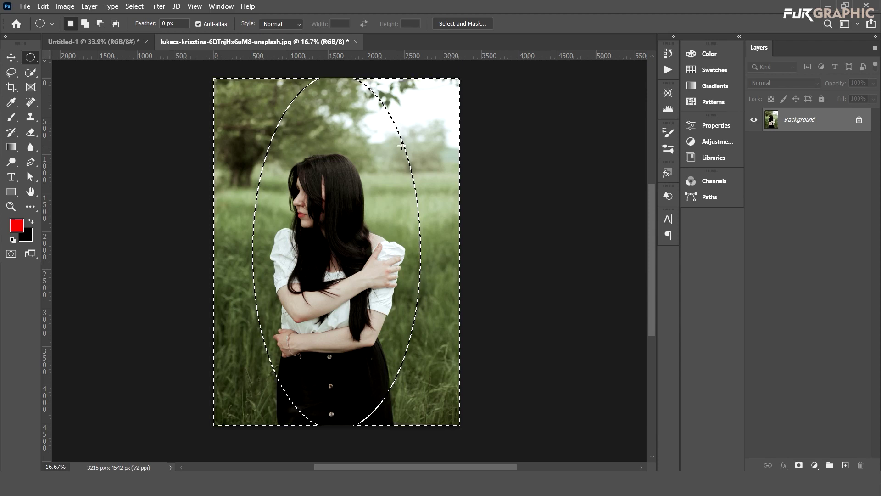
{"action": "right_click", "coordinate": [409, 168]}
{"action": "left_click", "coordinate": [449, 193]}
{"action": "left_click", "coordinate": [498, 147]}
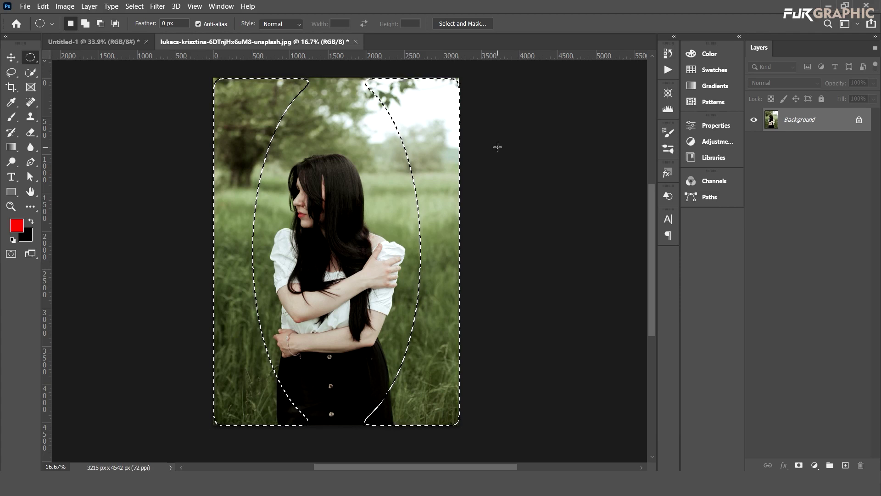
{"action": "key", "text": "ctrl+BackSpace"}
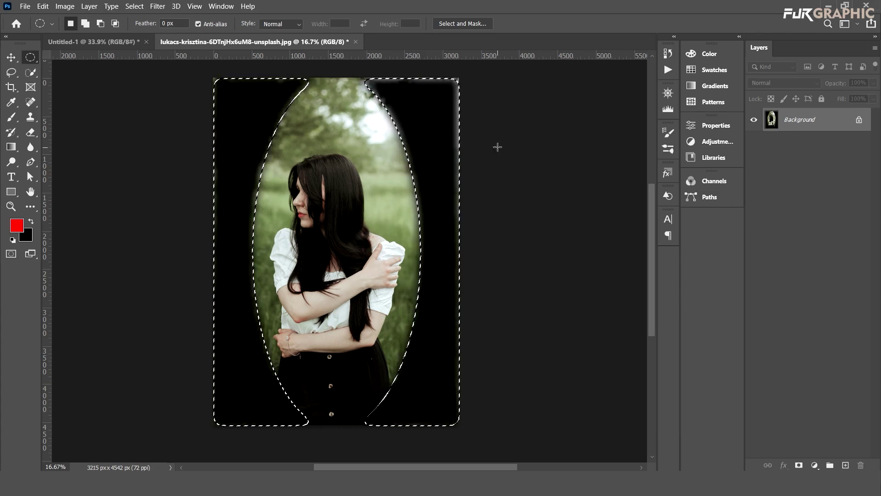
{"action": "key", "text": "ctrl+d"}
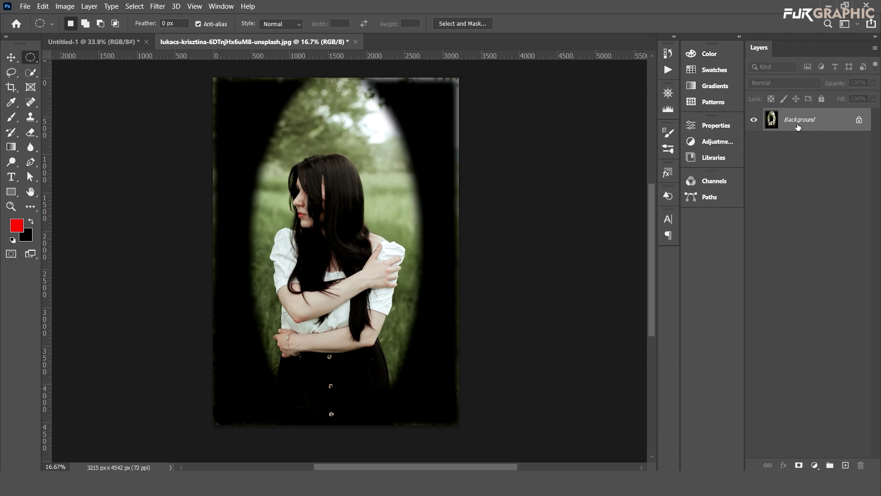
- Undo the deselect and the black fill, bringing back the oval selection and original photo
{"action": "key", "text": "ctrl+alt+2"}
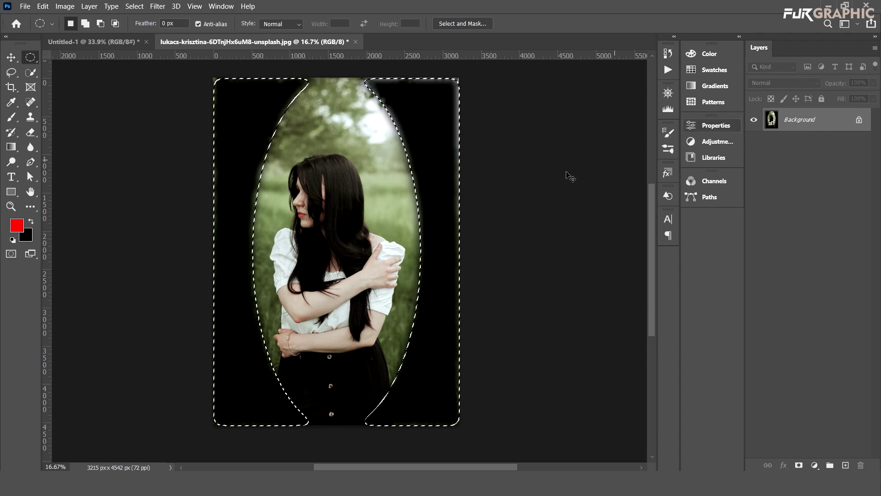
{"action": "key", "text": "ctrl+z"}
{"action": "key", "text": "ctrl+z"}
{"action": "key", "text": "ctrl+z"}
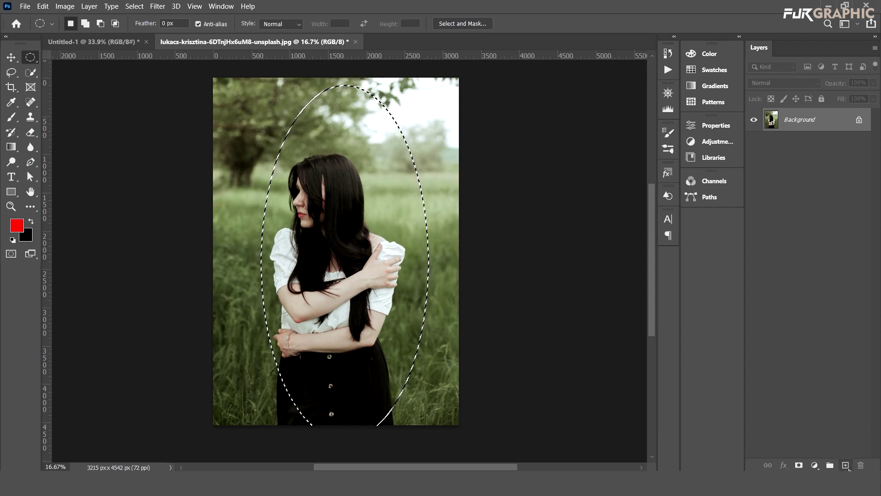
- Add a new empty layer and draw an oval selection centred on the woman
{"action": "left_click", "coordinate": [632, 391]}
{"action": "left_click", "coordinate": [849, 466]}
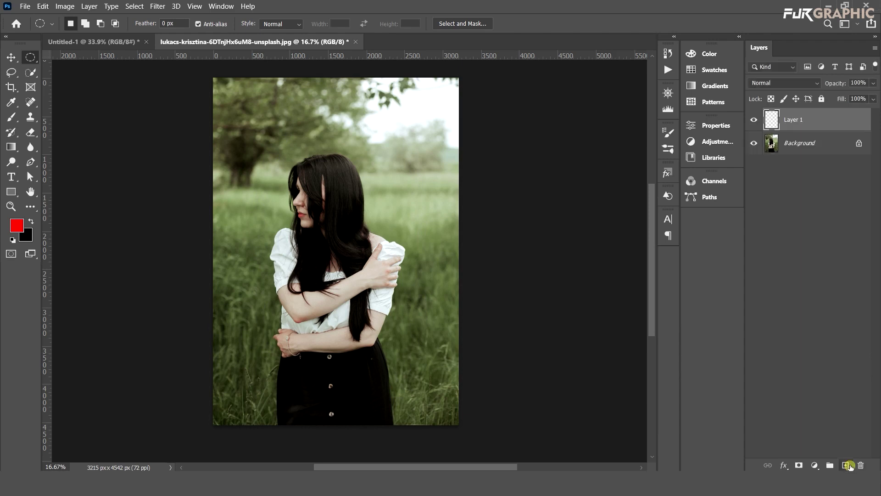
{"action": "mouse_move", "coordinate": [272, 127]}
{"action": "left_mouse_down"}
{"action": "mouse_move", "coordinate": [318, 230]}
{"action": "mouse_move", "coordinate": [490, 430]}
{"action": "left_mouse_up"}
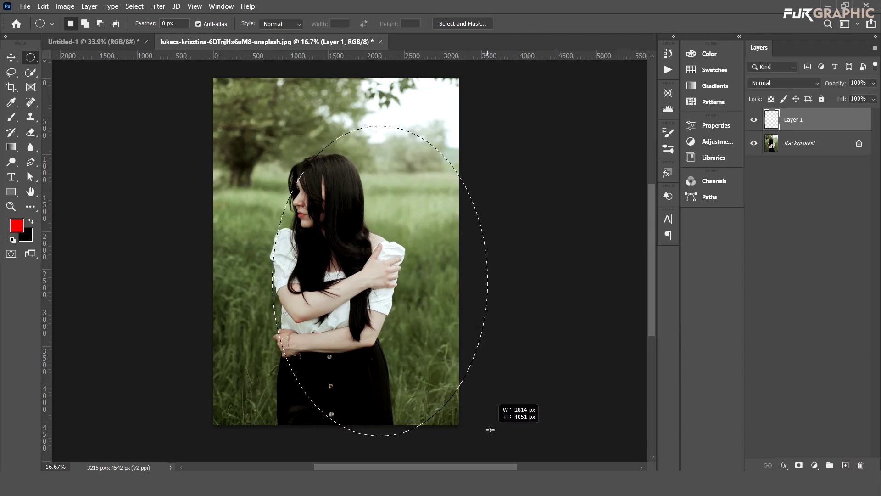
{"action": "mouse_move", "coordinate": [387, 274]}
{"action": "left_mouse_down"}
{"action": "mouse_move", "coordinate": [327, 265]}
{"action": "mouse_move", "coordinate": [339, 271]}
{"action": "left_mouse_up"}
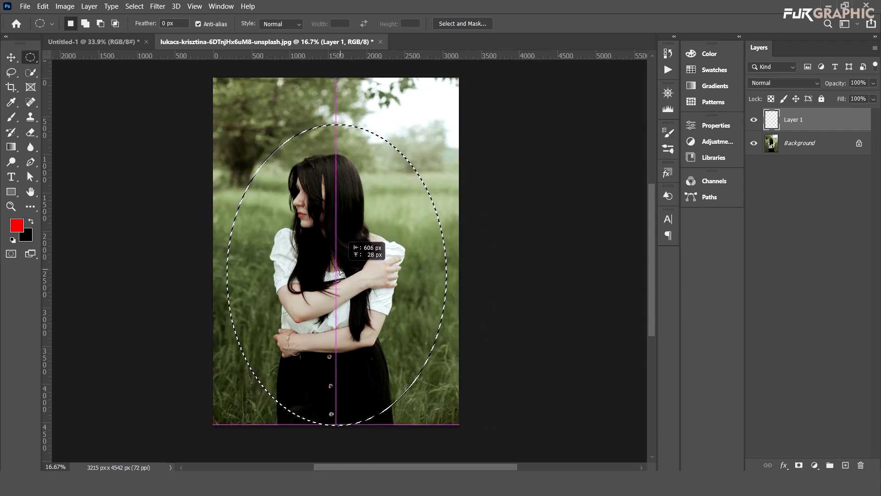
- Invert the oval, feather it 60 px, fill it black on Layer 1, then deselect
{"action": "right_click", "coordinate": [417, 109]}
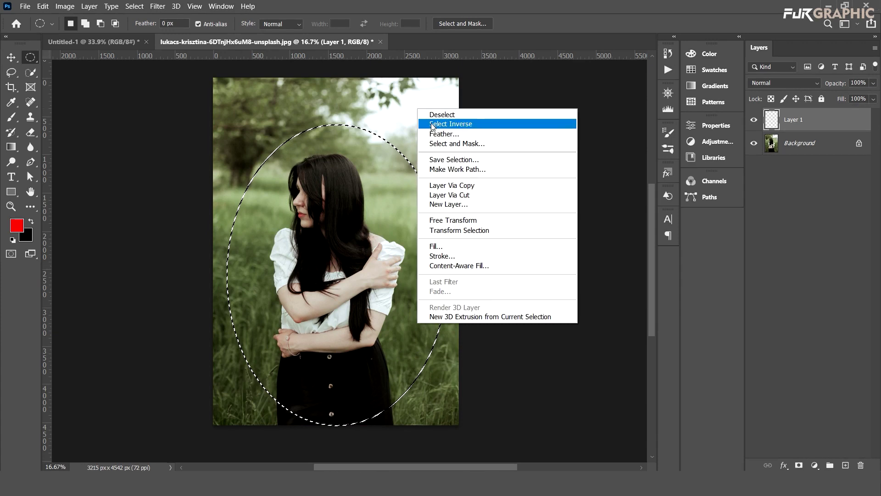
{"action": "left_click", "coordinate": [431, 124]}
{"action": "right_click", "coordinate": [393, 133]}
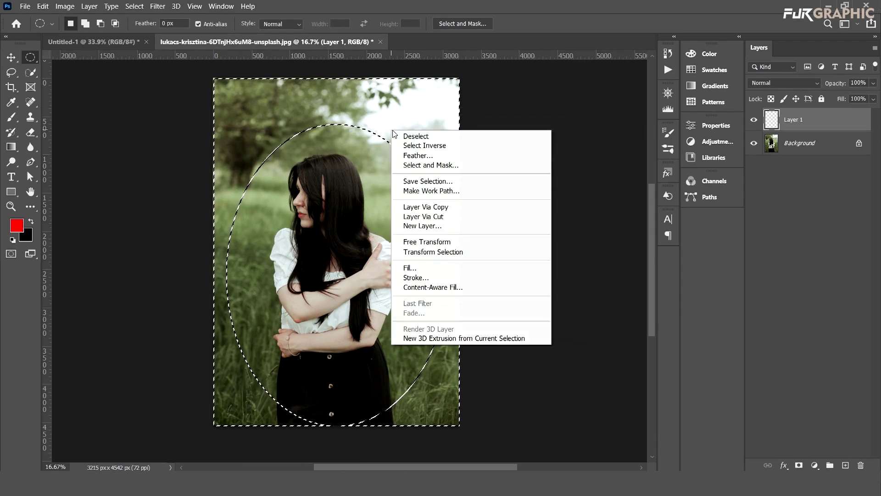
{"action": "left_click", "coordinate": [418, 155]}
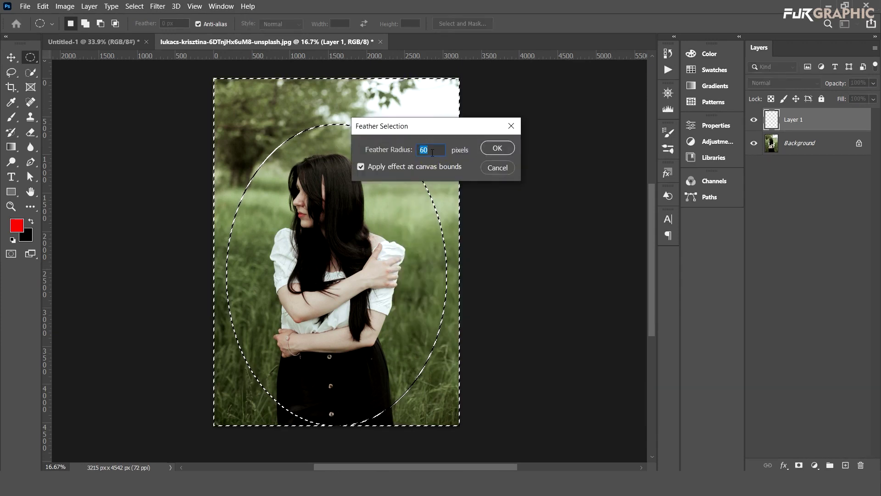
{"action": "key", "text": "Return"}
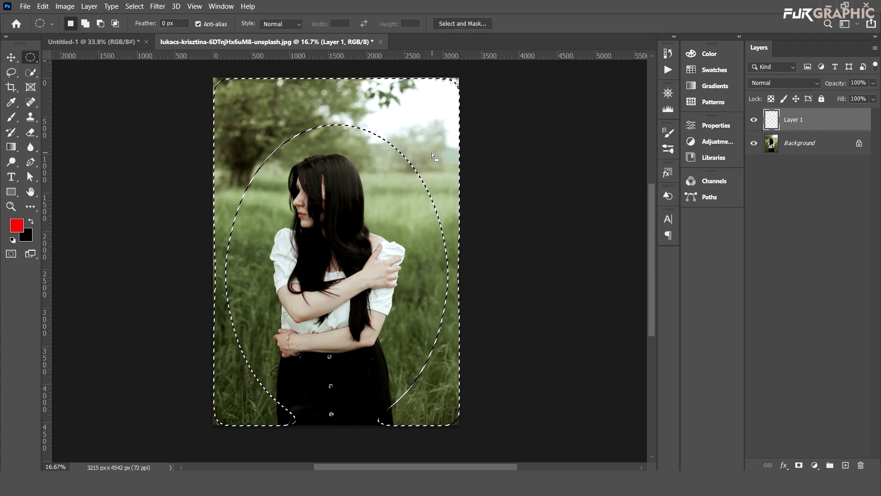
{"action": "key", "text": "ctrl+BackSpace"}
{"action": "key", "text": "ctrl+d"}
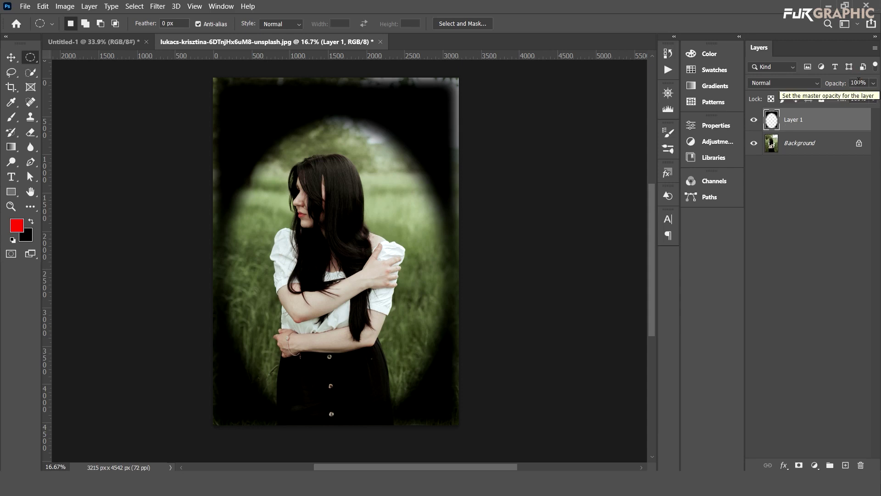
- Set Layer 1's opacity to 80%, after first trying 50%
{"action": "left_click", "coordinate": [858, 82]}
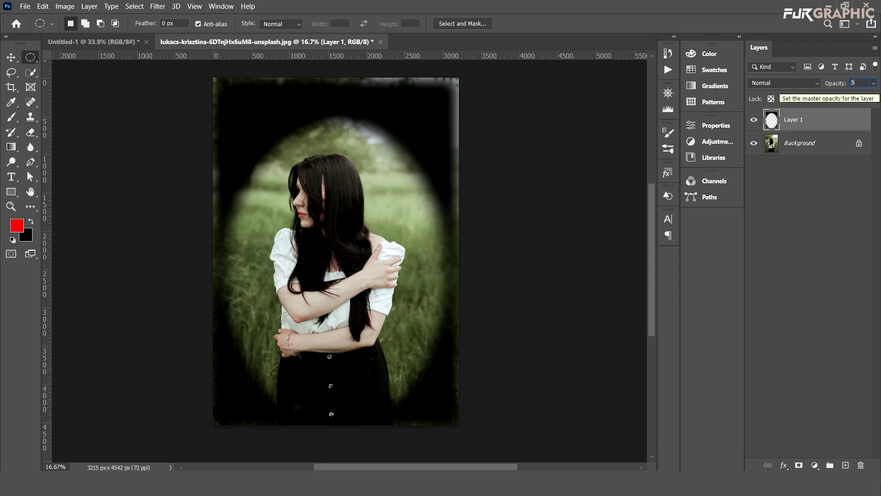
{"action": "type", "text": "50"}
{"action": "key", "text": "Return"}
{"action": "left_click", "coordinate": [858, 83]}
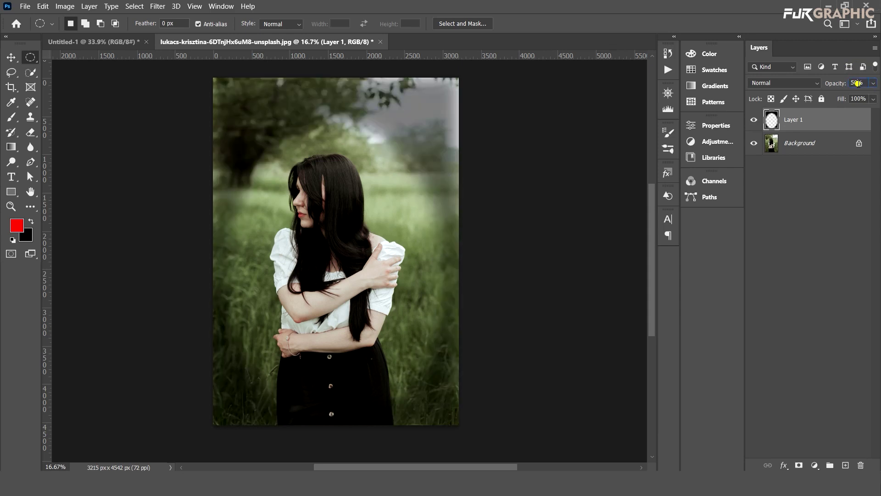
{"action": "type", "text": "80"}
{"action": "key", "text": "Return"}
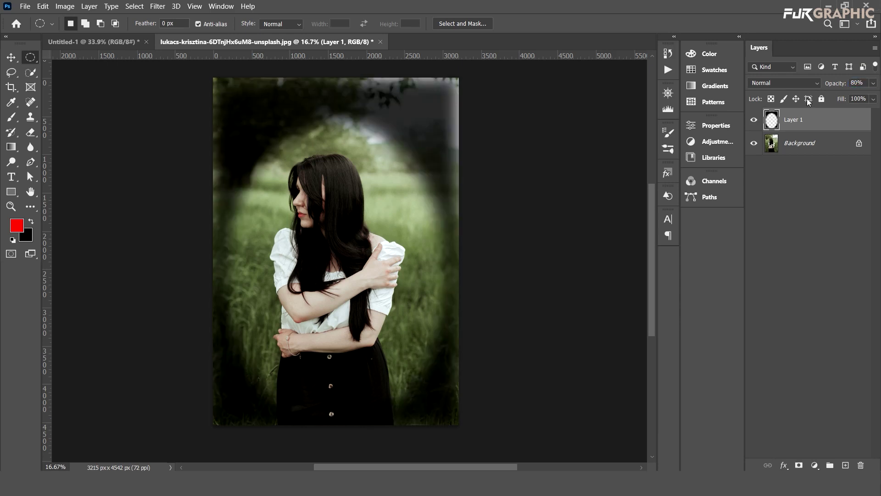
- Start a free transform on the vignette layer with the Move tool
{"action": "left_click_drag", "start_coordinate": [311, 157], "coordinate": [274, 186]}
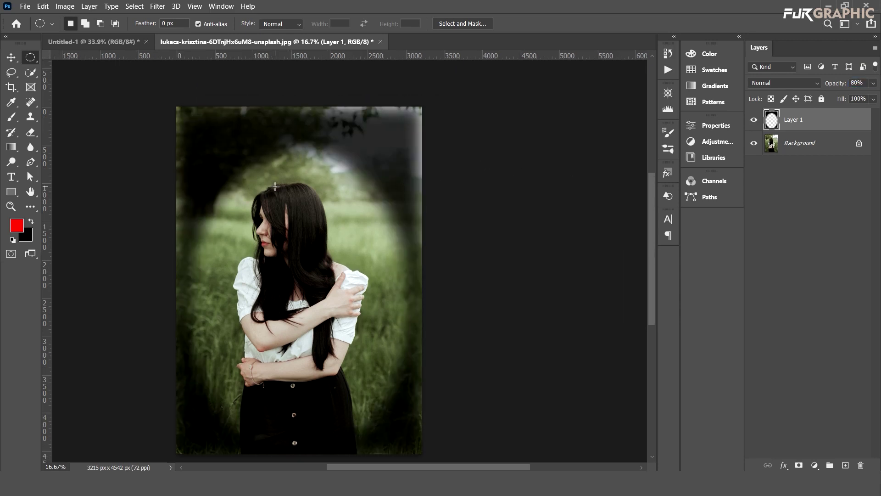
{"action": "key", "text": "v"}
{"action": "key", "text": "ctrl+t"}
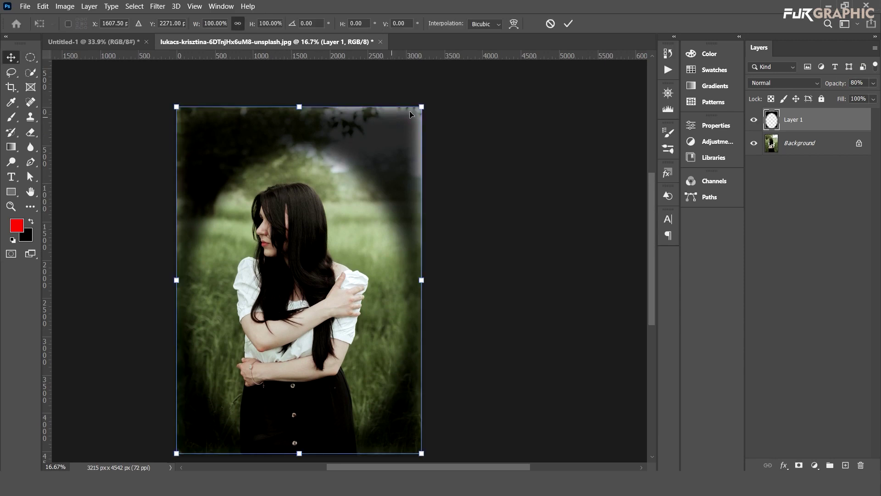
- Scale the vignette layer from its centre to about 104.78% and commit the transform
{"action": "left_click_drag", "start_coordinate": [422, 107], "coordinate": [427, 98]}
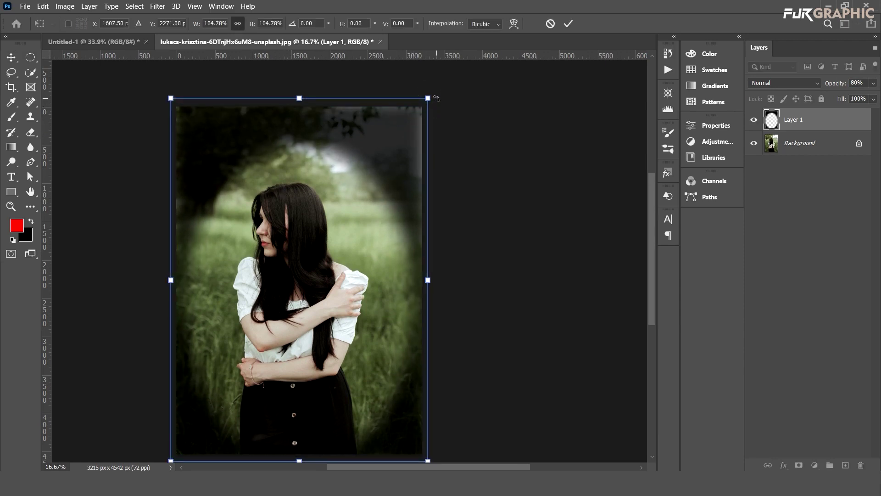
{"action": "key", "text": "Return"}
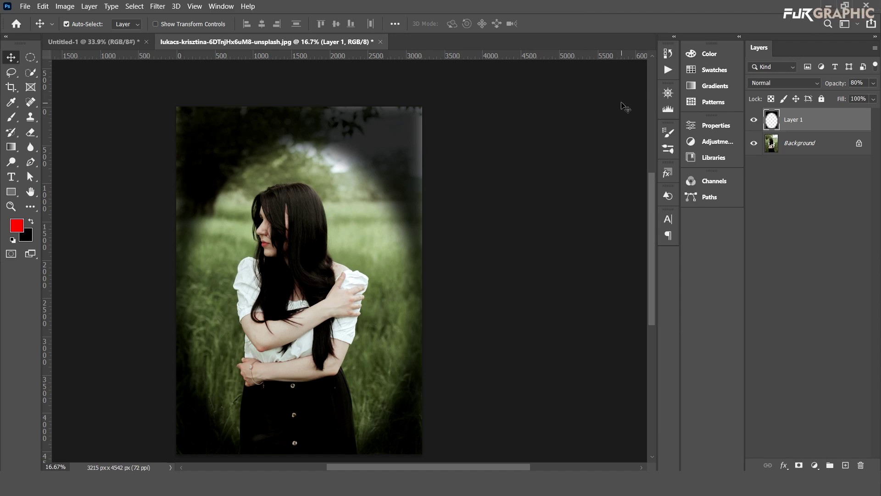
{"action": "scroll", "coordinate": [625, 107], "scroll_direction": "down", "scroll_amount": 1}
{"action": "scroll", "coordinate": [625, 106], "scroll_direction": "down", "scroll_amount": 1}
{"action": "scroll", "coordinate": [625, 107], "scroll_direction": "down", "scroll_amount": 1}
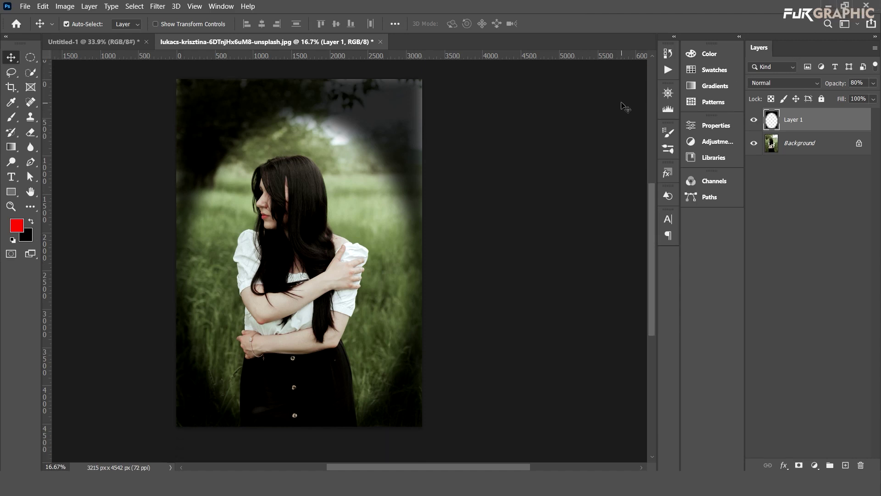